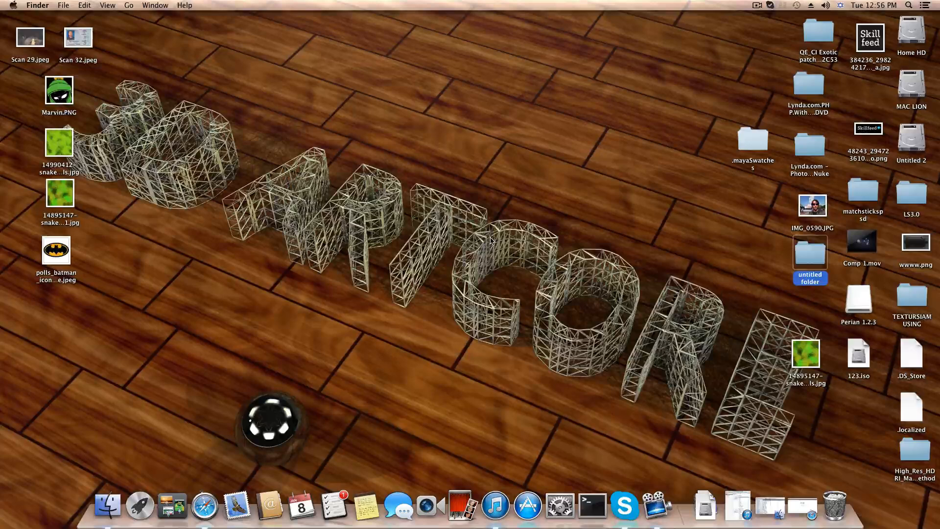
Step: Move the Batman logo JPEG to a clear area of the desktop, preview the image and close the preview
drag(56, 247, 501, 79)
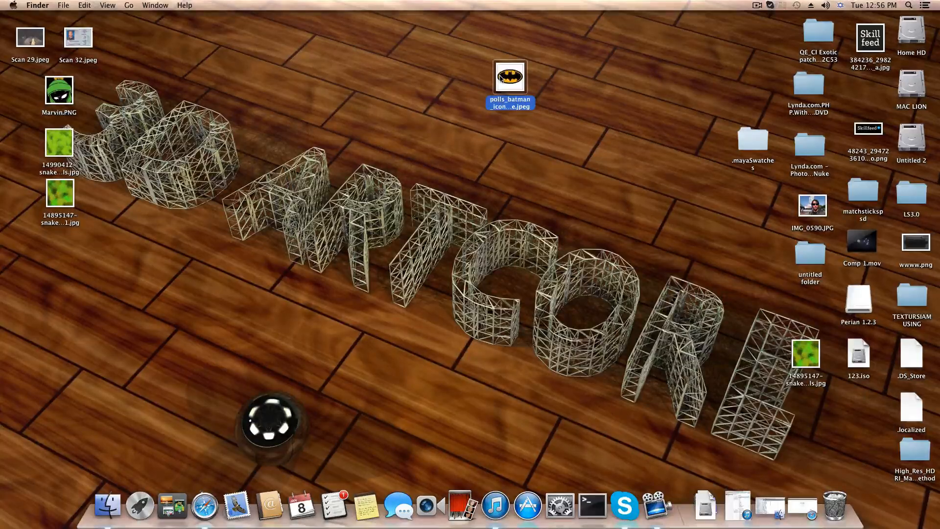
double_click(501, 79)
drag(113, 23, 488, 92)
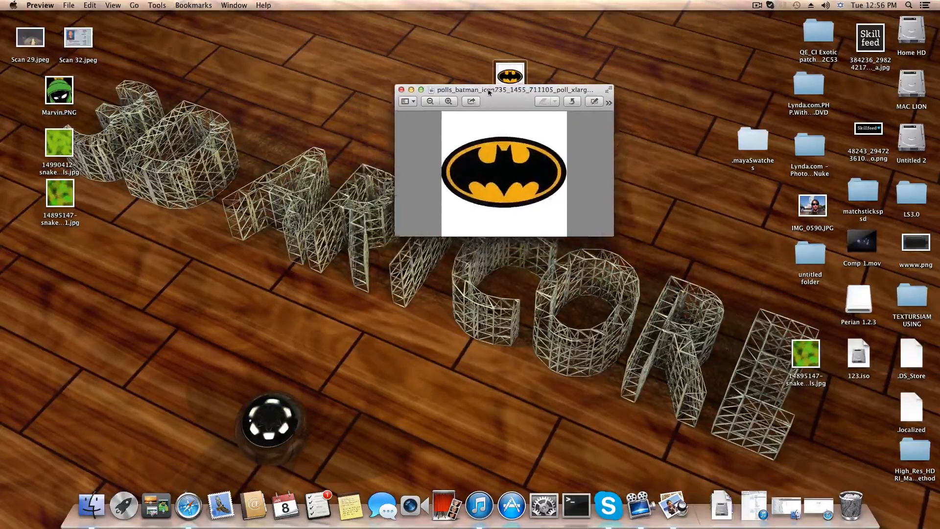
click(401, 89)
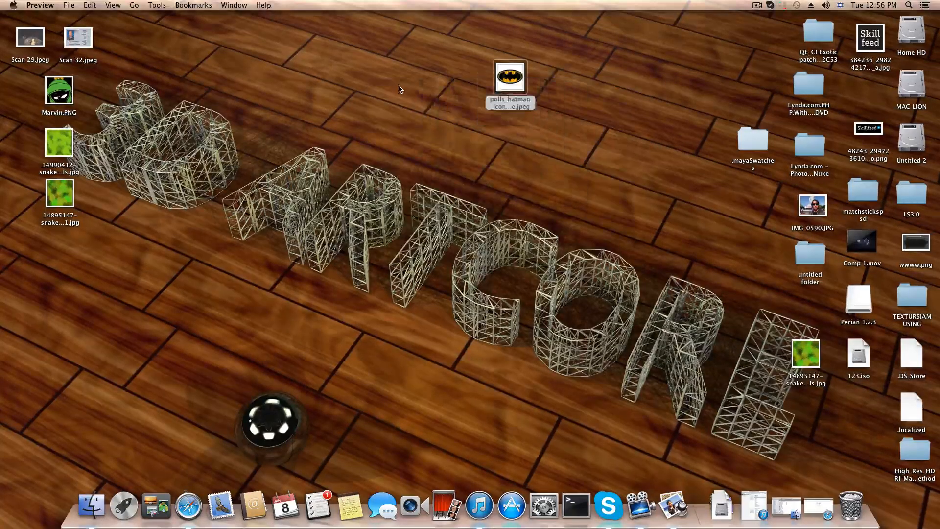
Step: Open the Batman logo JPEG from the desktop in Adobe Illustrator
right_click(506, 84)
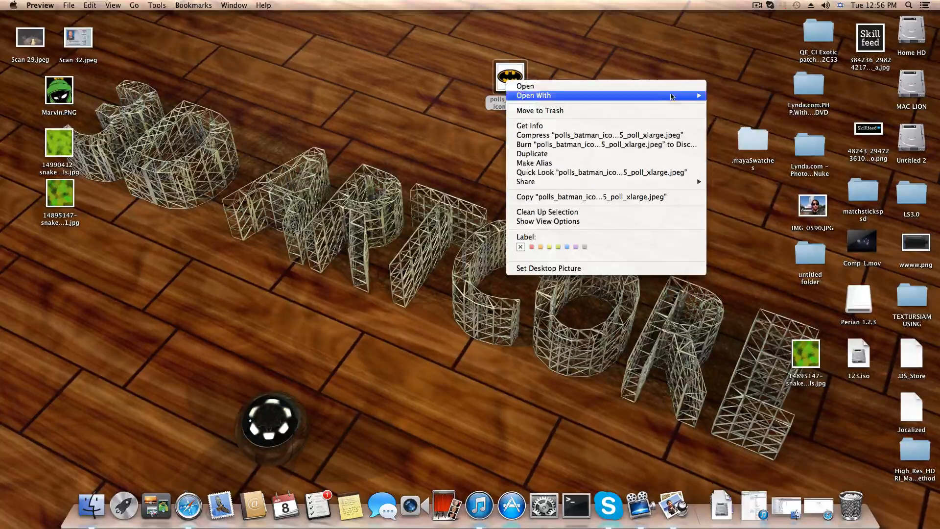
mouse_move(672, 97)
click(754, 123)
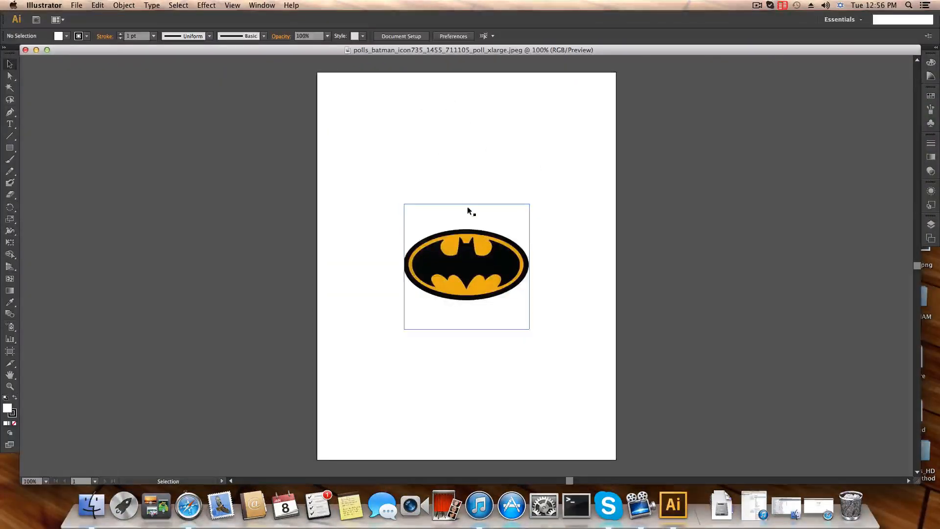
Step: Trace the Batman image with the Black and White Logo preset and expand the tracing into paths
click(463, 260)
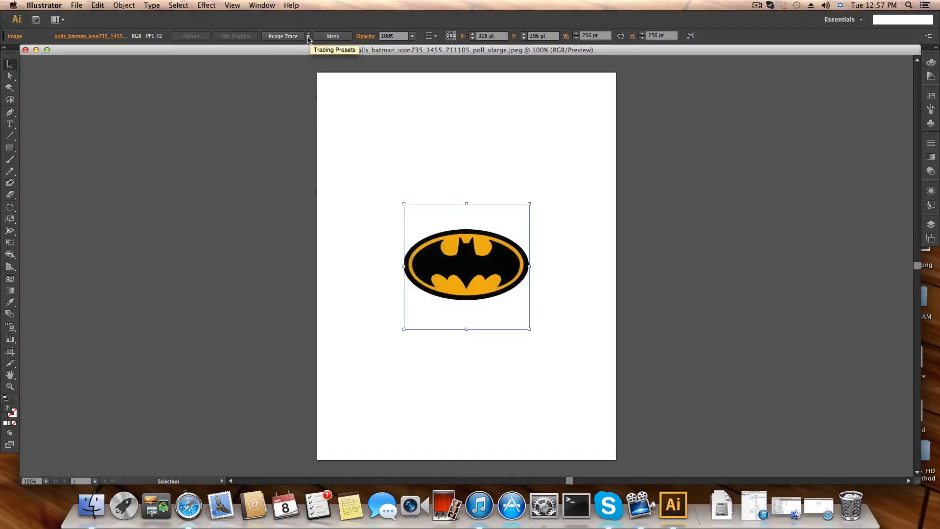
click(309, 36)
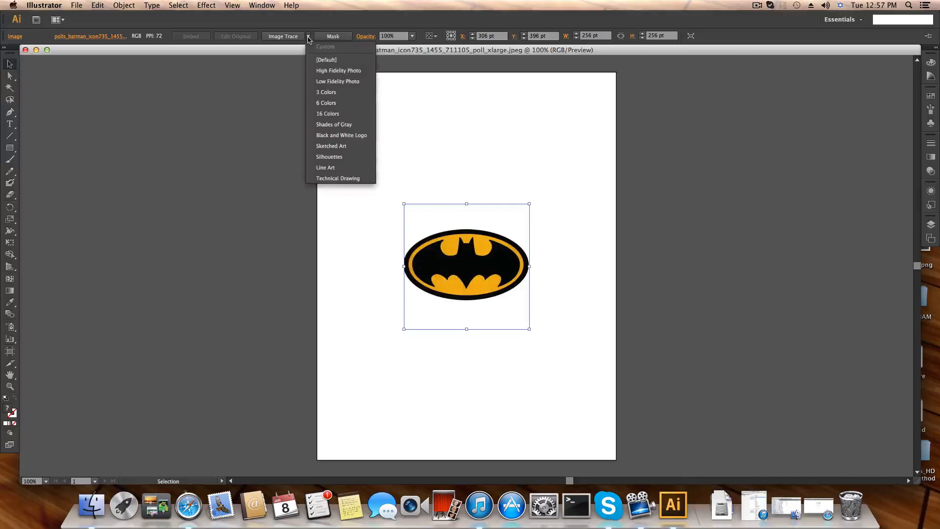
click(336, 136)
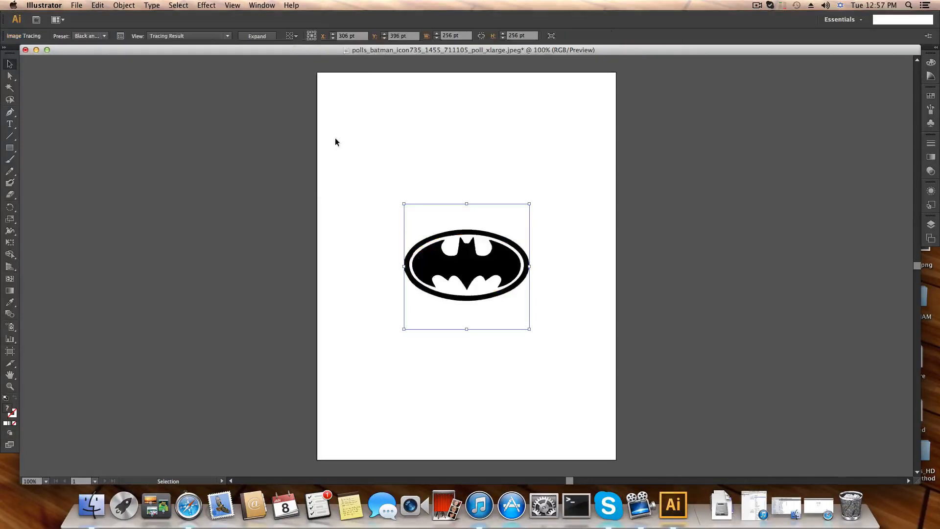
click(256, 36)
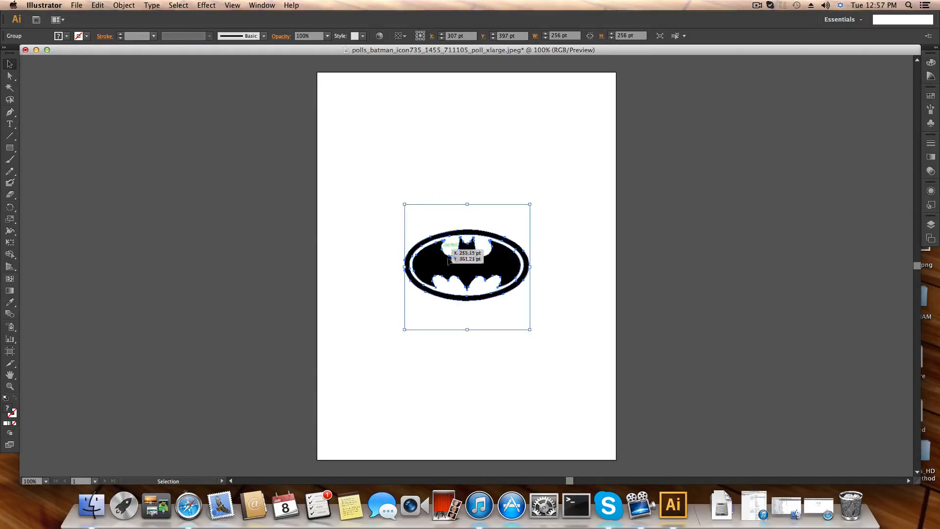
Step: Examine the outlines and anchor points of the expanded Batman logo up close
scroll(451, 269, up, 3)
scroll(464, 290, down, 3)
alt+scroll(465, 289, up, 5)
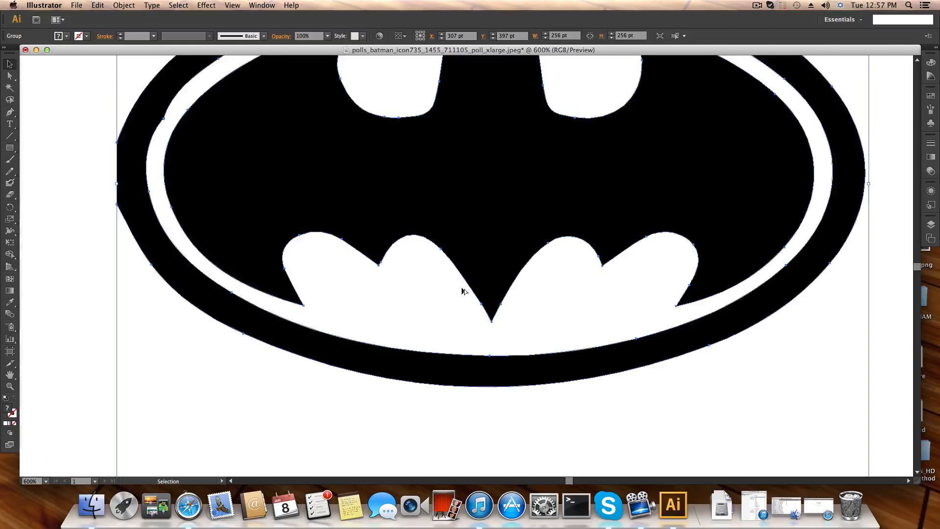
alt+scroll(464, 289, down, 3)
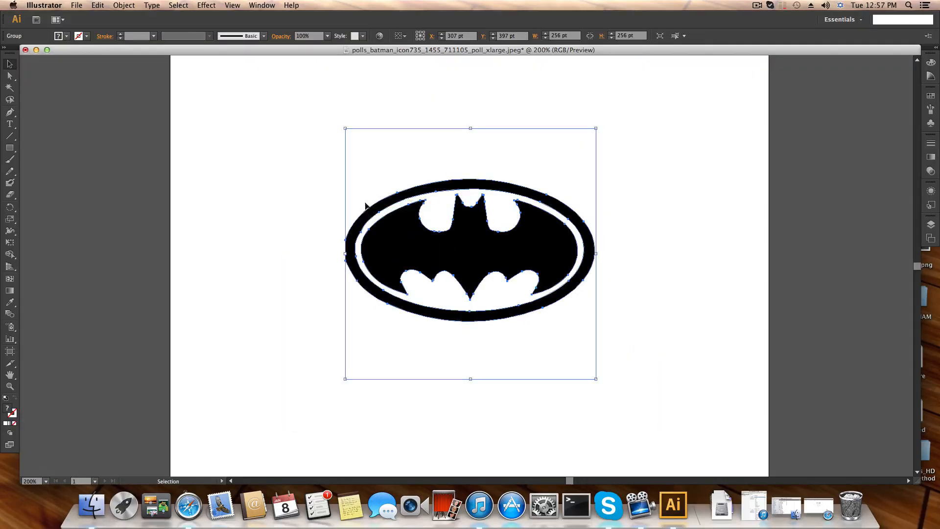
alt+scroll(479, 323, down, 3)
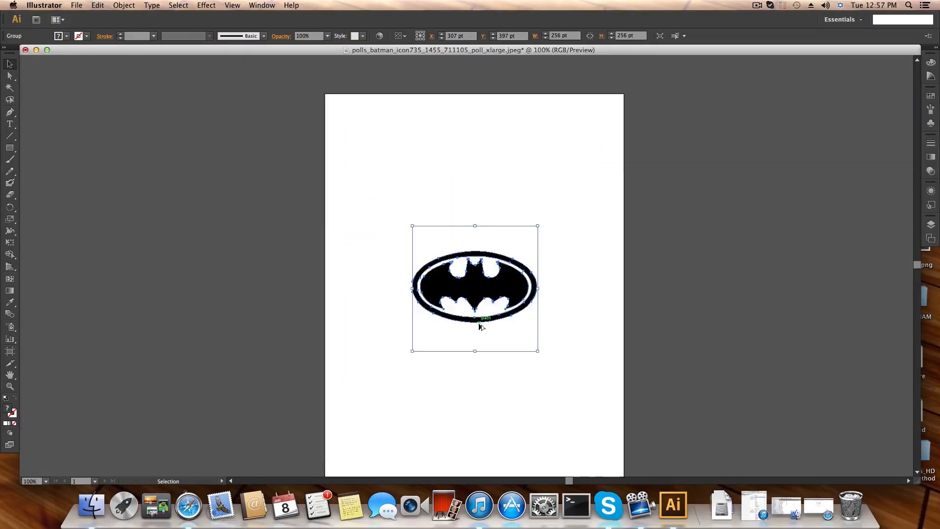
alt+scroll(479, 324, up, 2)
alt+scroll(425, 268, down, 1)
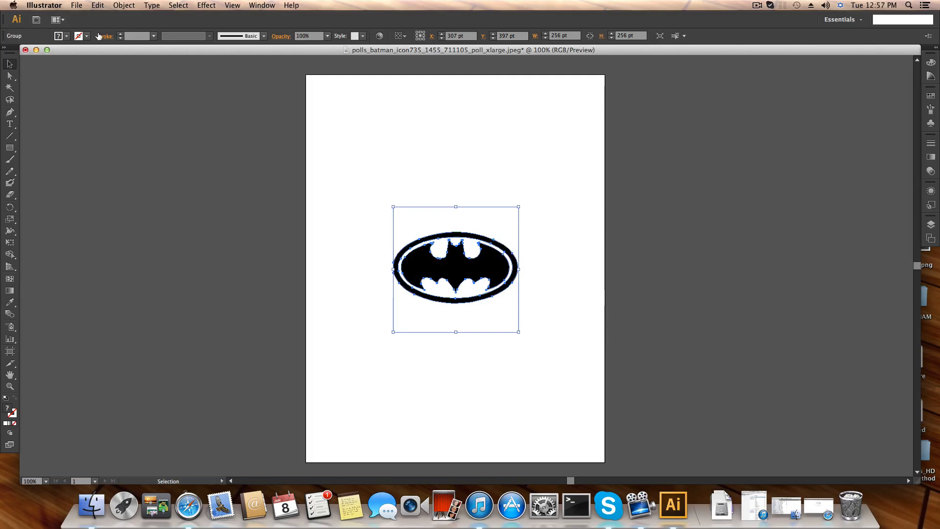
Step: Save the traced logo to the Desktop as batmanlogo.ai in Adobe Illustrator format
click(75, 6)
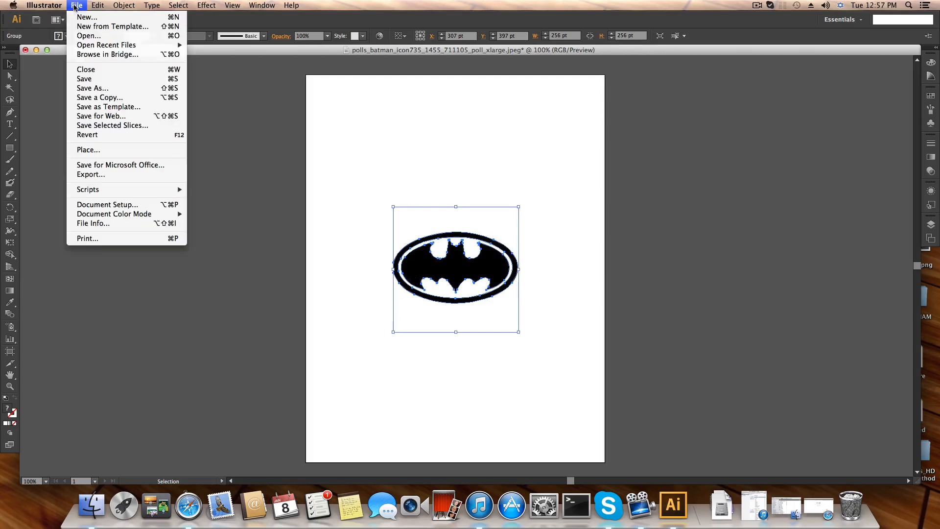
click(91, 88)
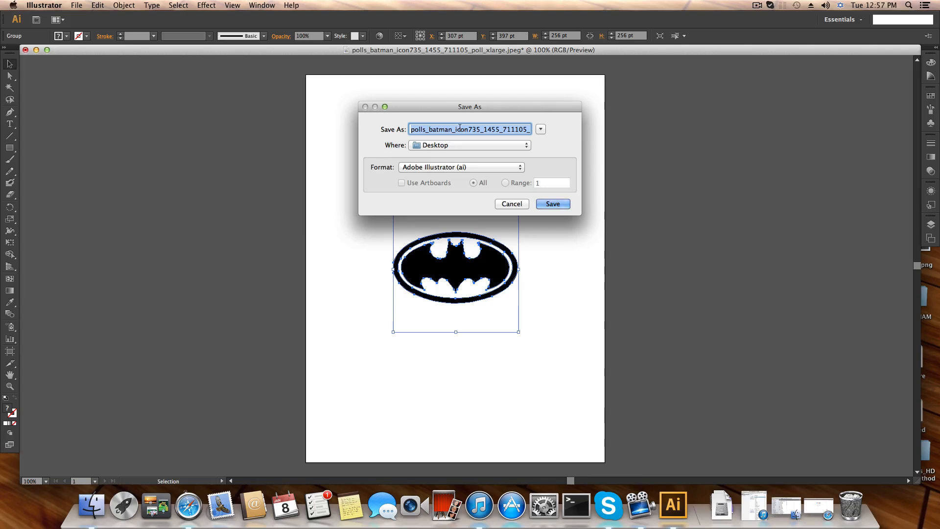
text(ba)
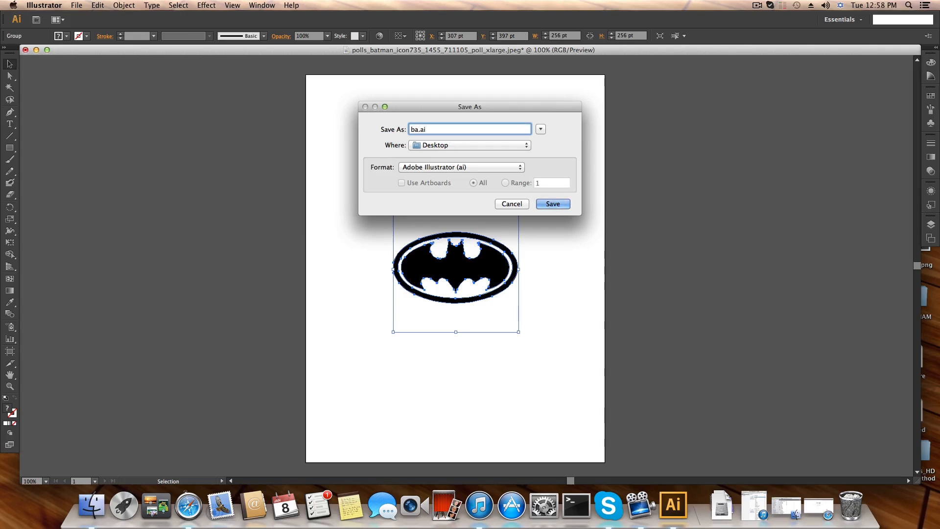
text(tmn)
key(Left)
text(a)
key(Right)
text(logo)
click(553, 204)
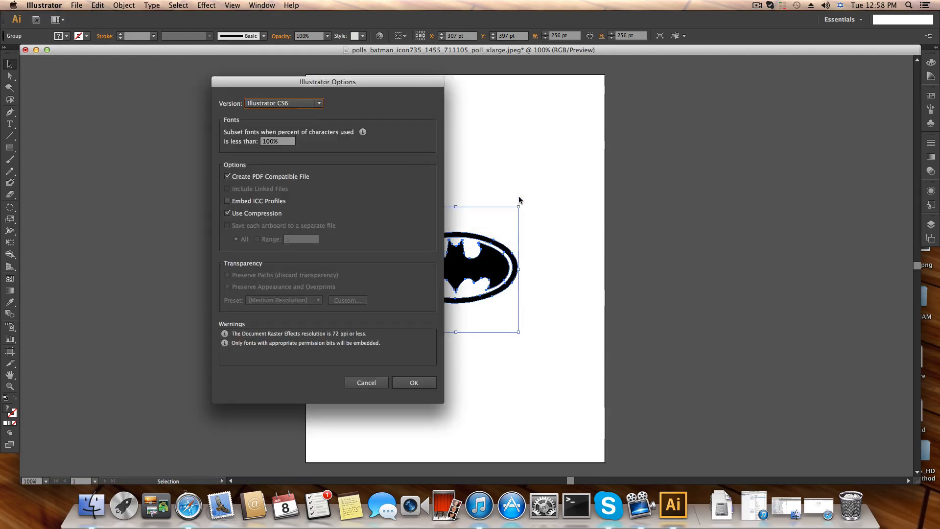
Step: Set the saved file's version to Illustrator 8 and accept the save options
click(292, 104)
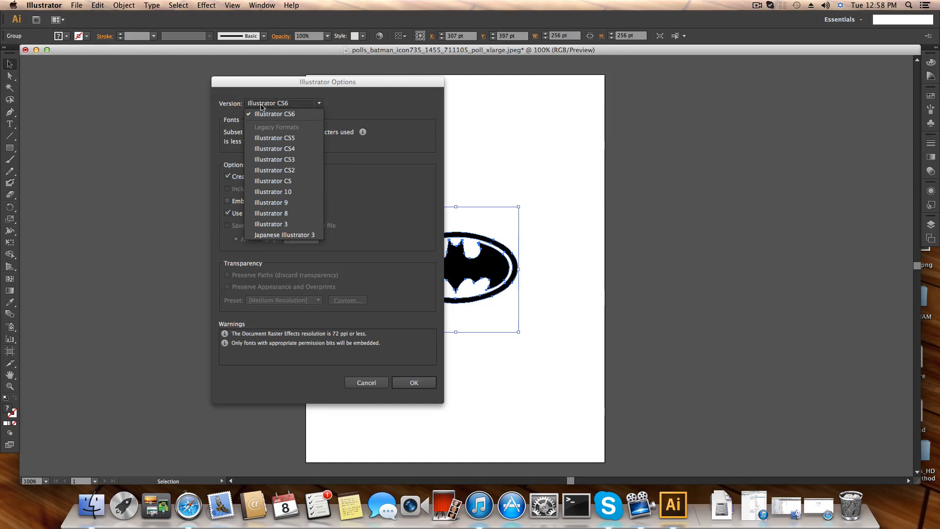
click(281, 214)
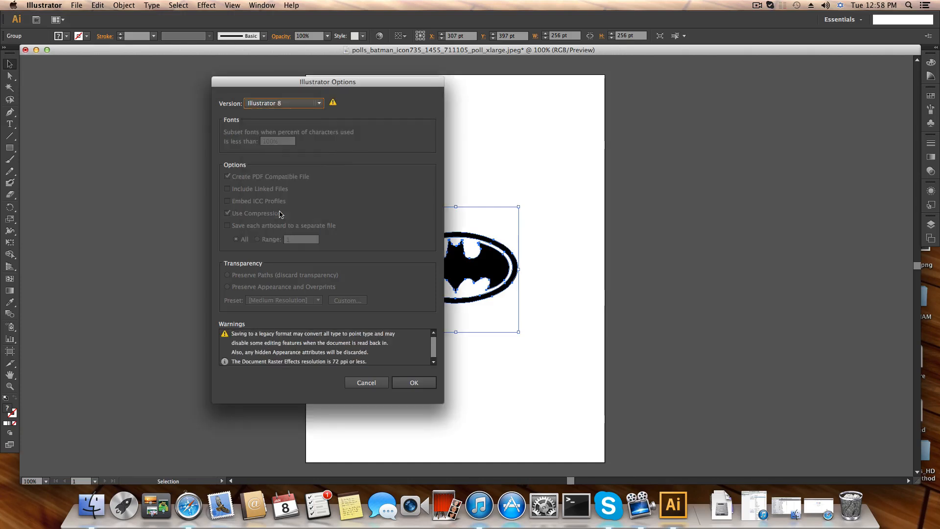
click(414, 382)
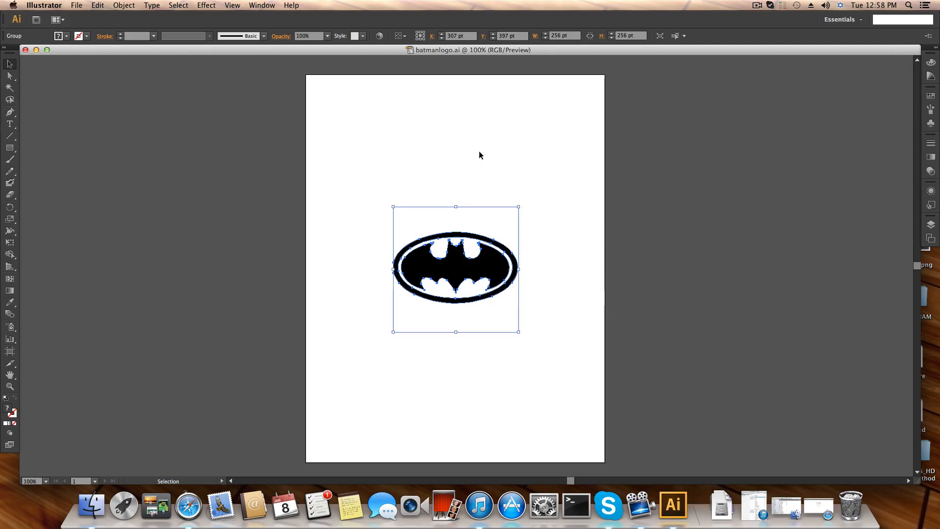
Step: Close the logo document, quit Illustrator and move batmanlogo.ai to a clear area of the desktop
click(26, 50)
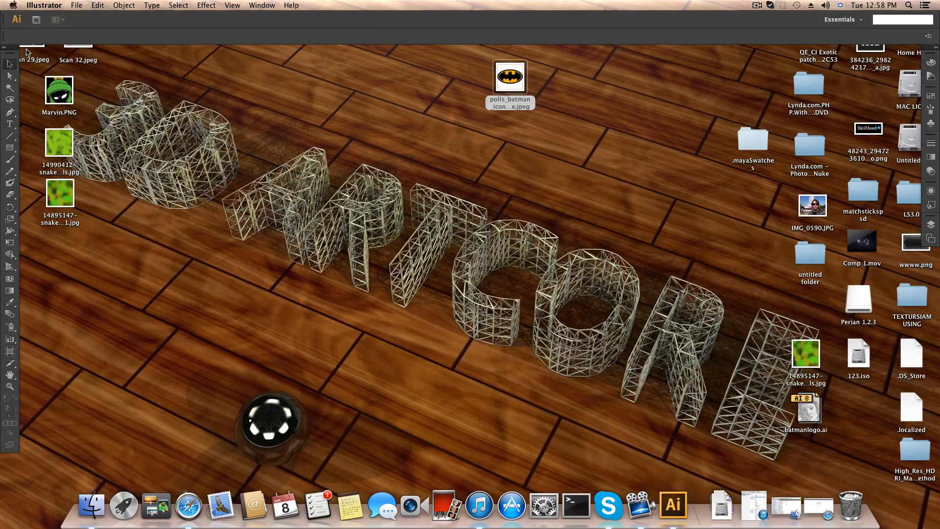
click(41, 6)
click(60, 97)
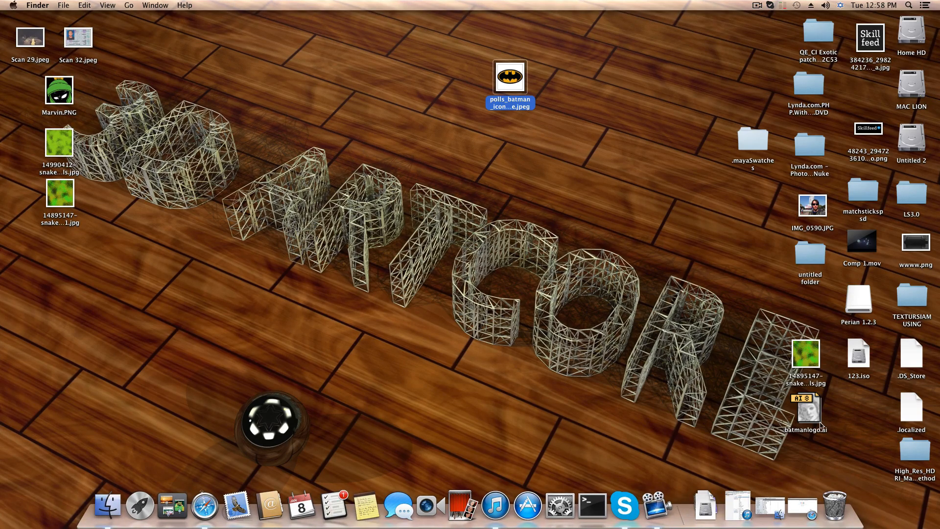
drag(817, 420, 301, 57)
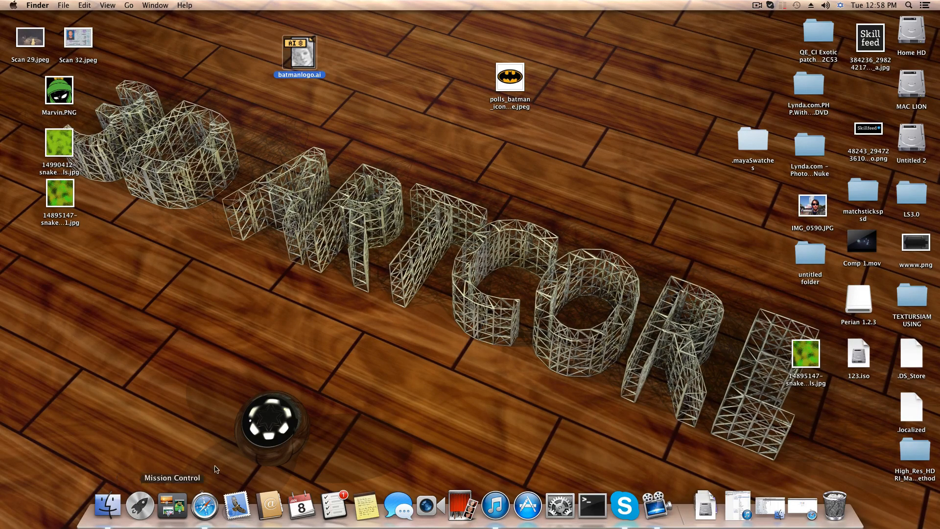
Step: Switch to Adobe Photoshop CS6 and create a new 256 by 256 pixel RGB document with a white background
click(146, 505)
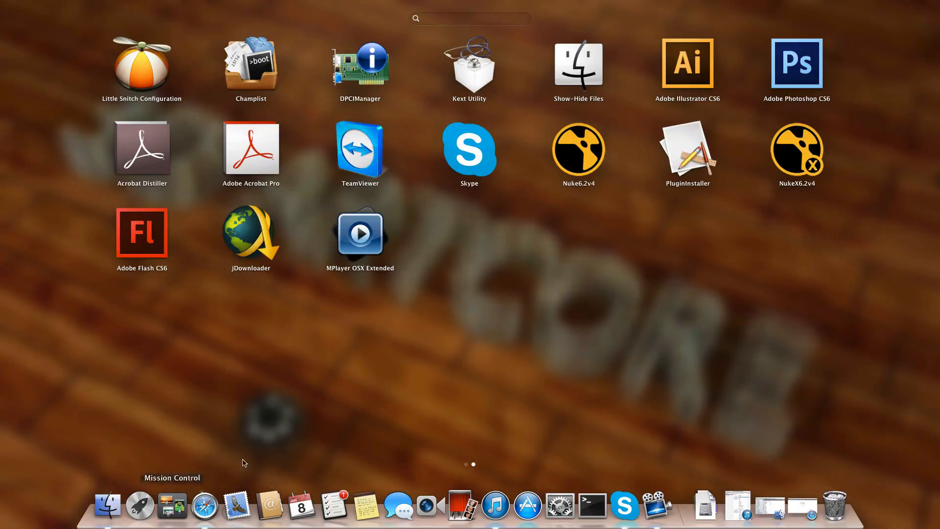
click(788, 66)
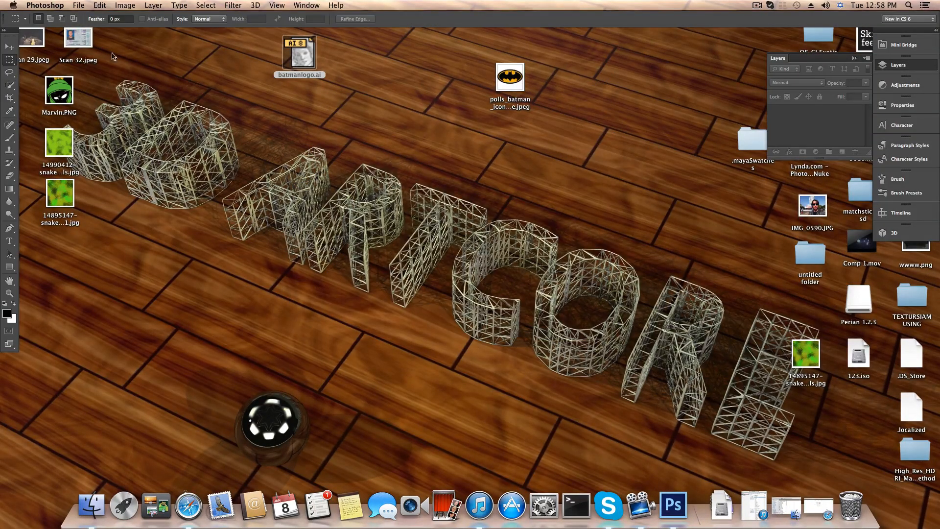
click(78, 6)
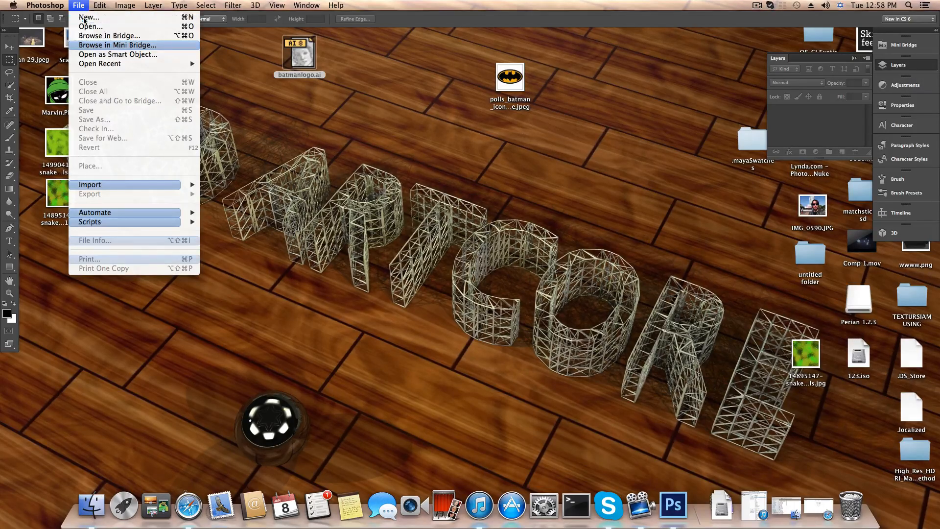
click(86, 20)
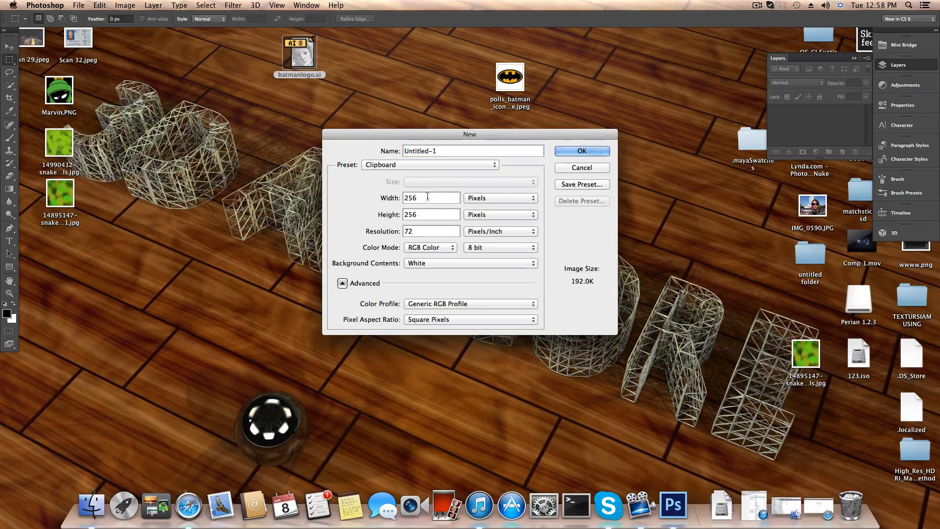
click(394, 199)
click(401, 215)
click(592, 150)
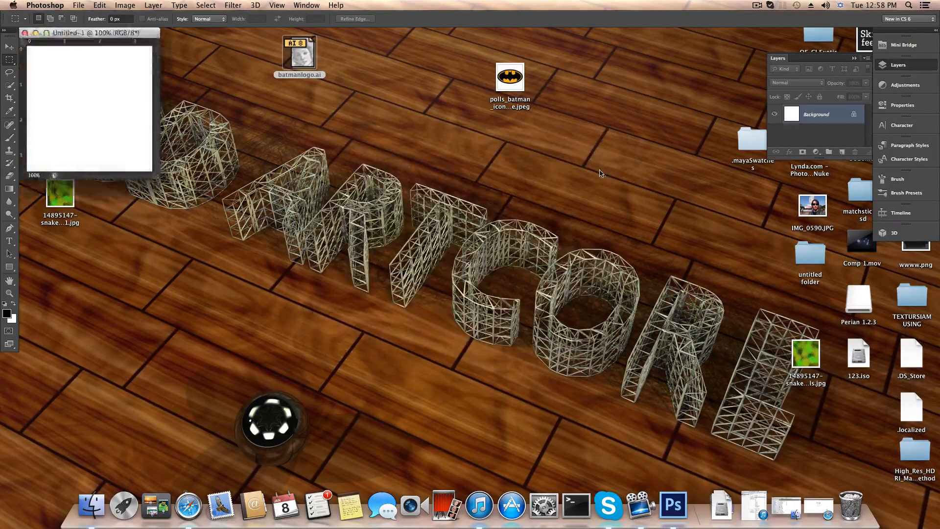
drag(114, 32, 423, 84)
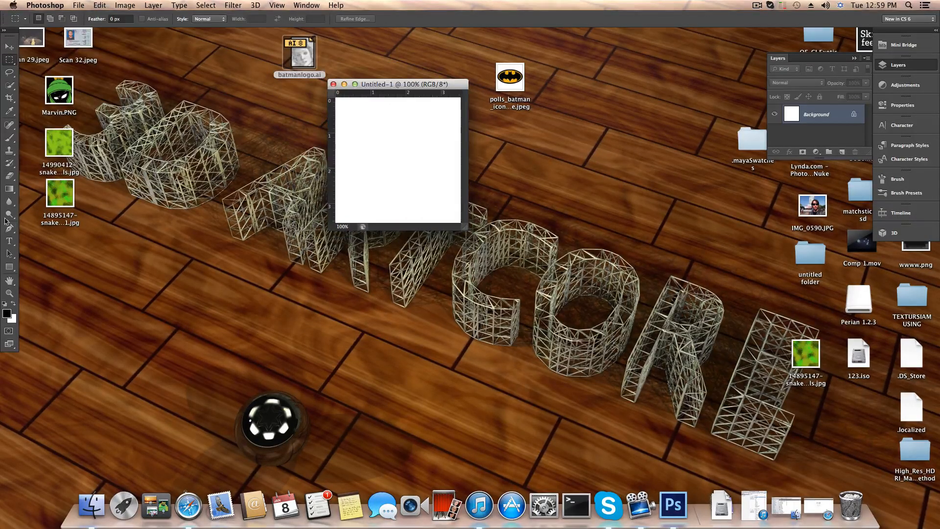
Step: Add the text "BATMAN" with the Type tool and move it to the centre of the white canvas
click(10, 241)
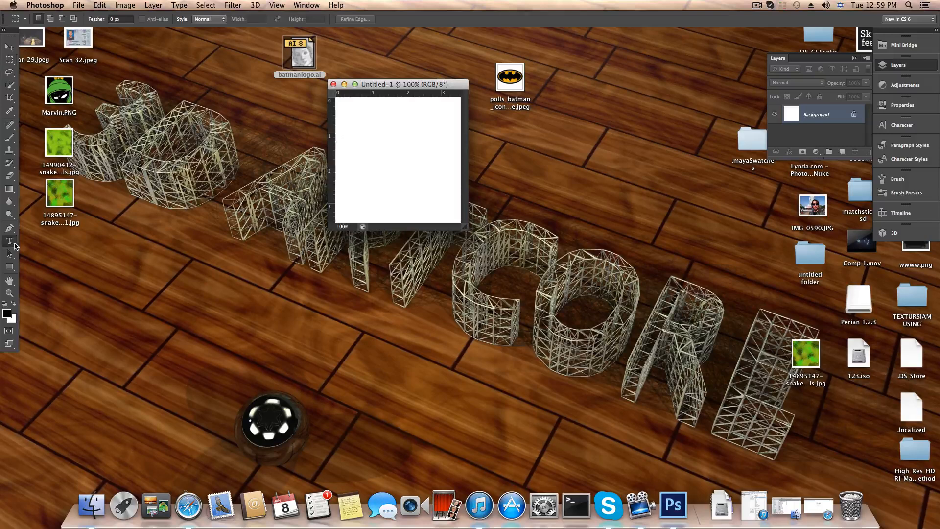
click(369, 163)
text(B)
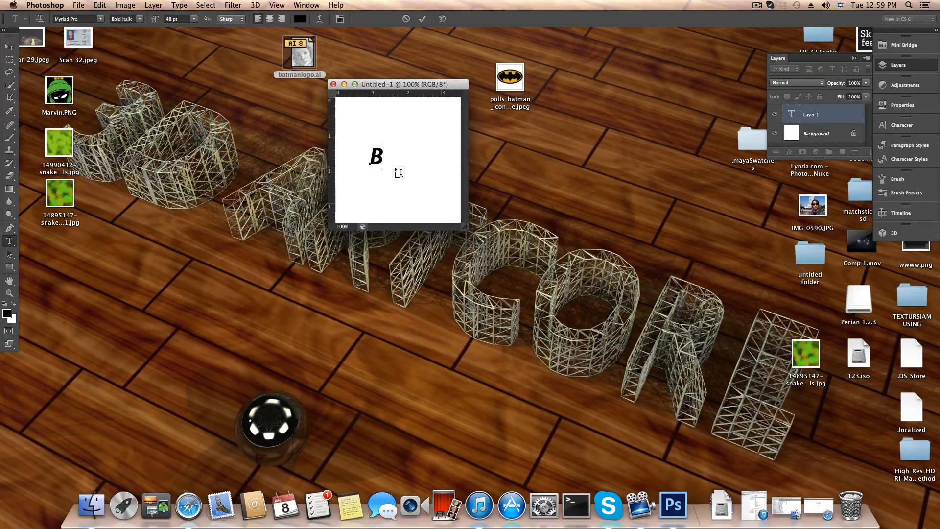
text(ATMAN)
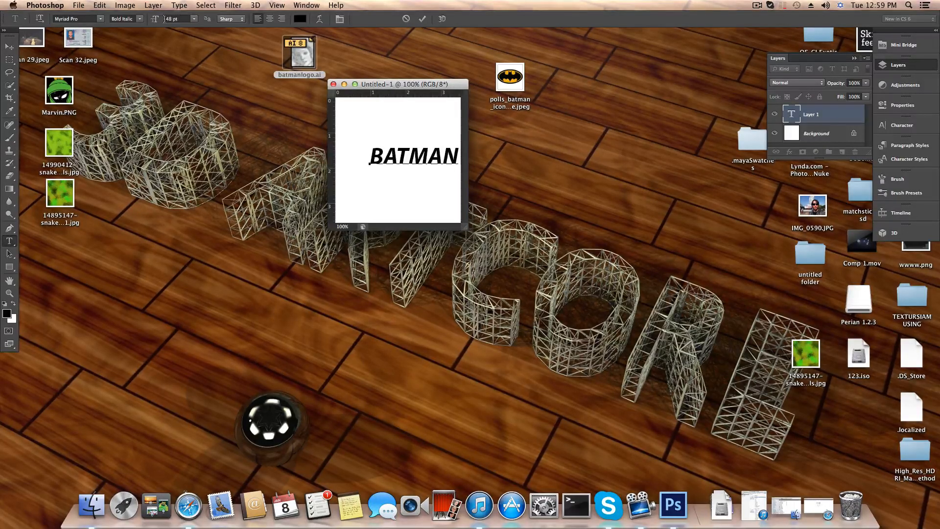
click(9, 46)
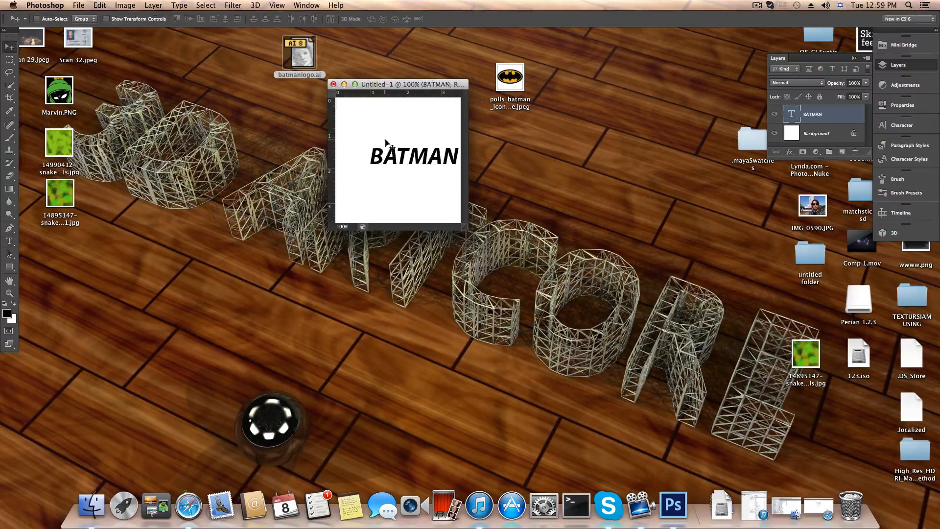
drag(386, 154, 375, 157)
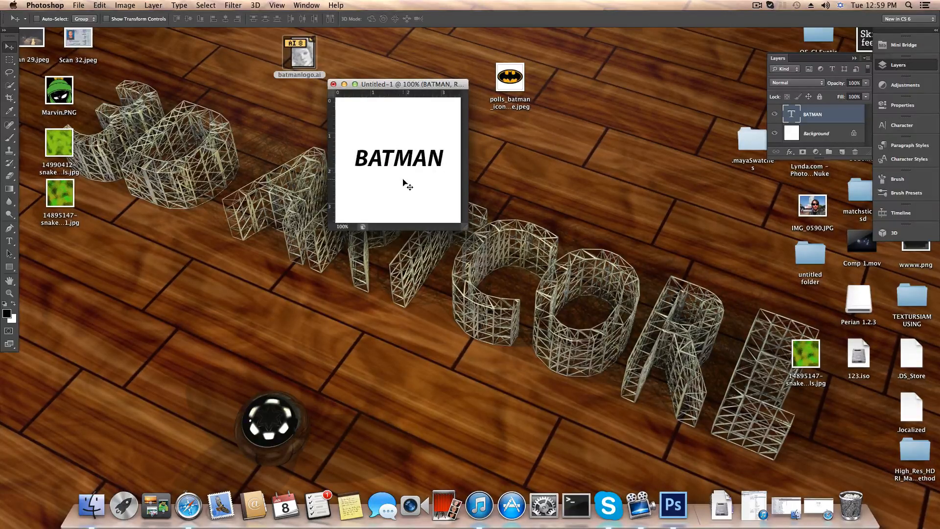
Step: Save the text document to the Desktop as a JPEG named "batmanjpg" with Maximum quality 10 and Baseline ("Standard") format
click(78, 5)
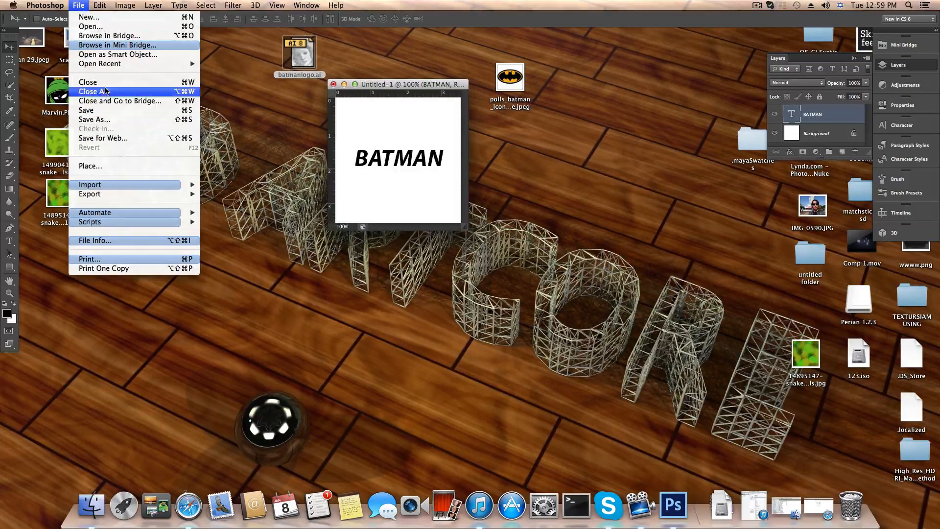
click(104, 119)
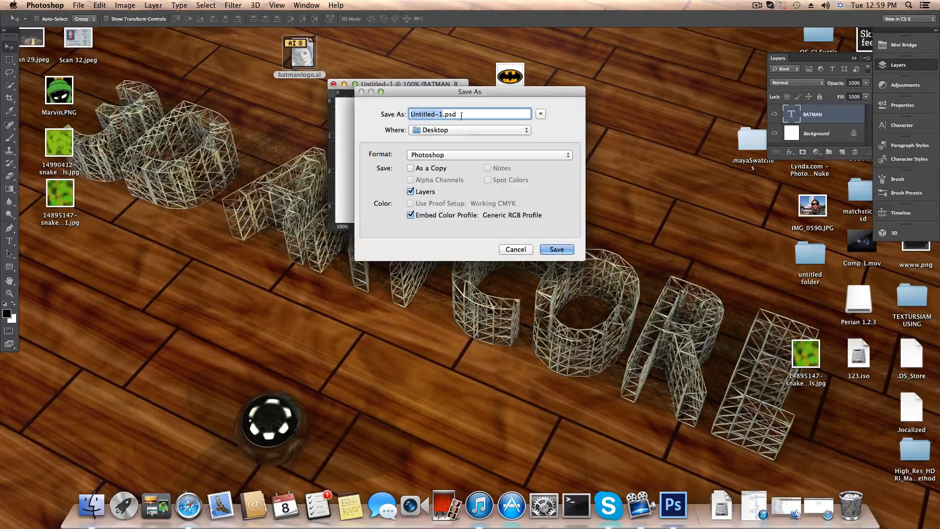
click(456, 156)
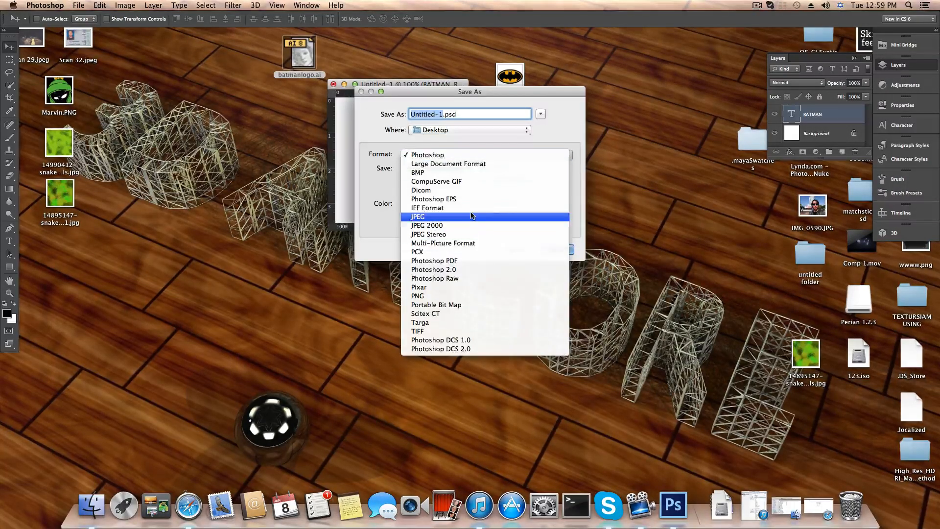
click(472, 218)
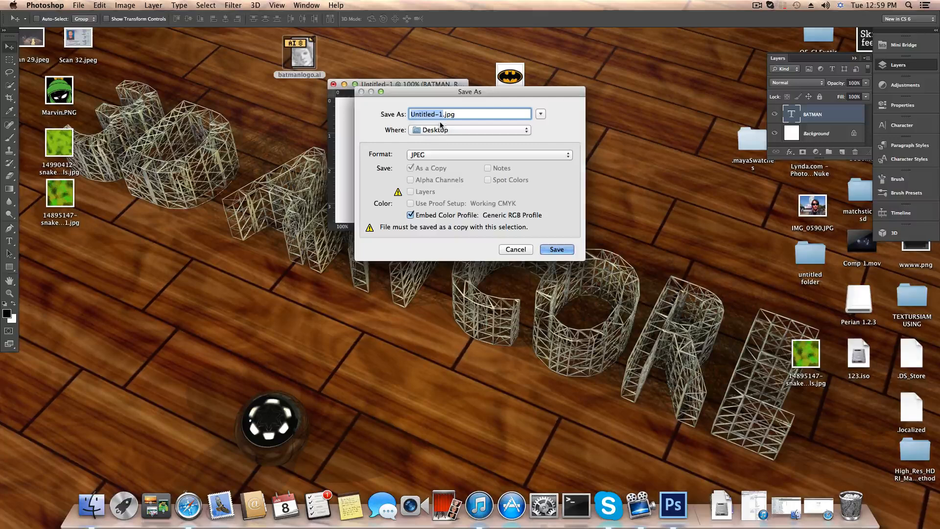
text(batmanjpg)
click(559, 251)
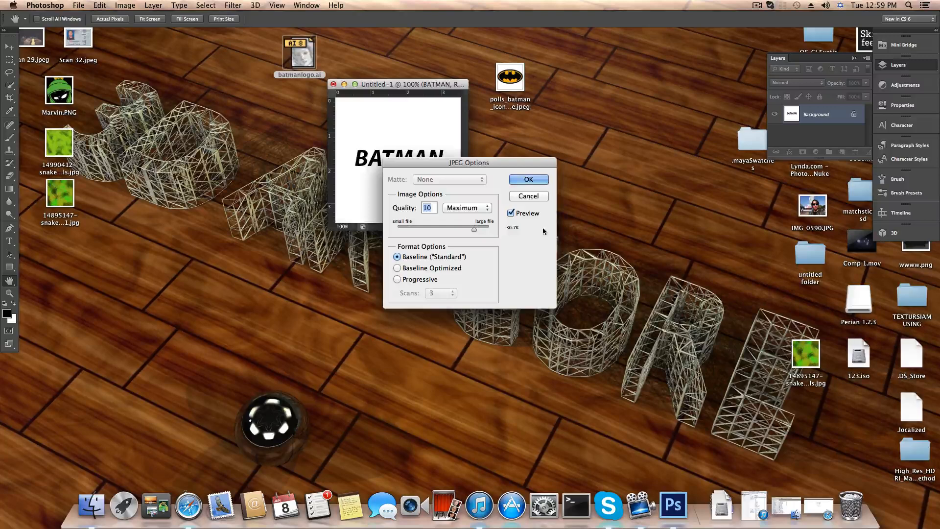
click(528, 181)
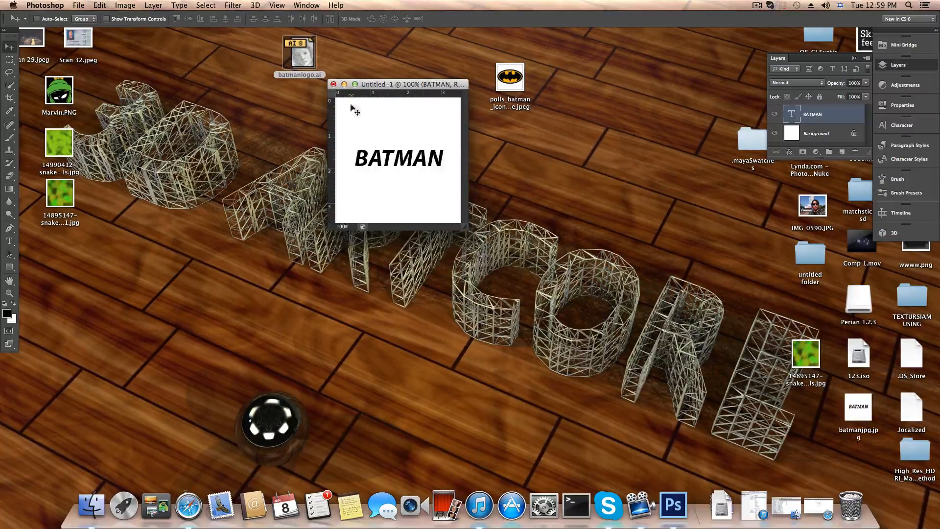
Step: Close the BATMAN document without saving it and quit Photoshop
click(334, 86)
click(437, 174)
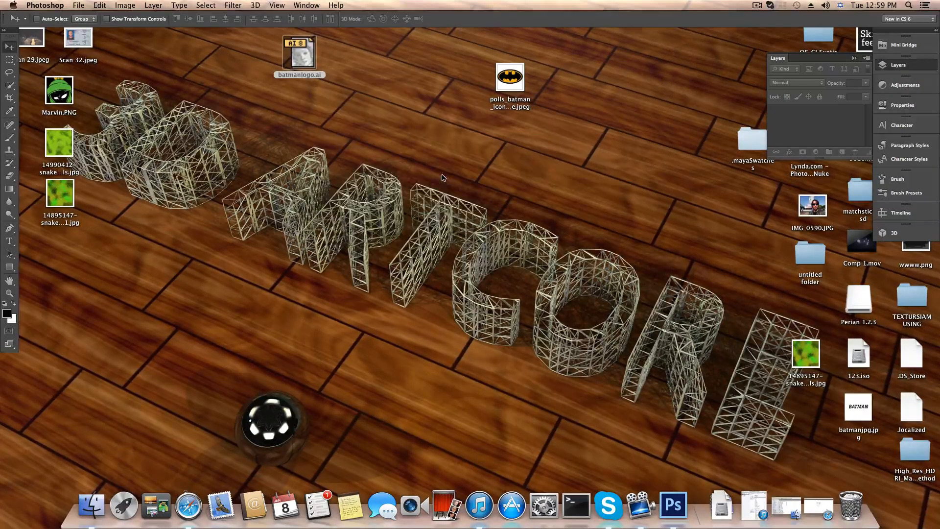
click(77, 6)
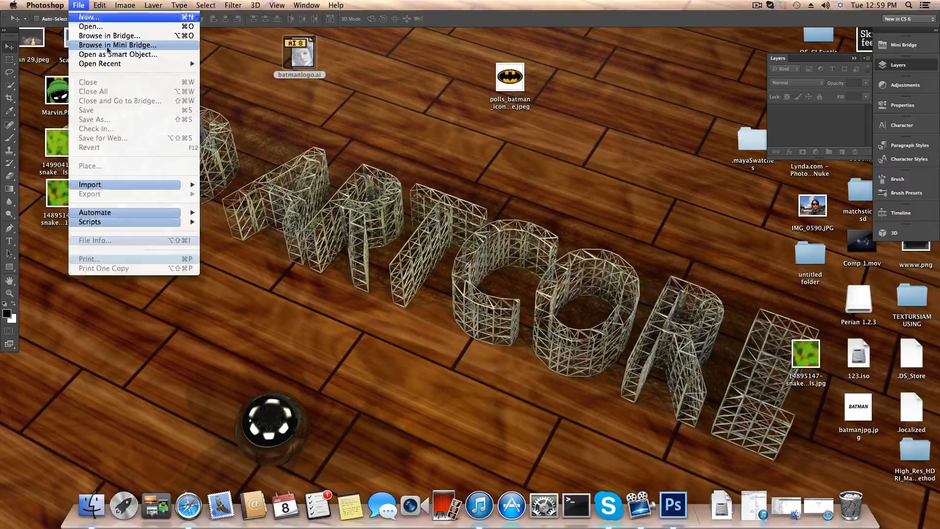
mouse_move(45, 4)
click(57, 100)
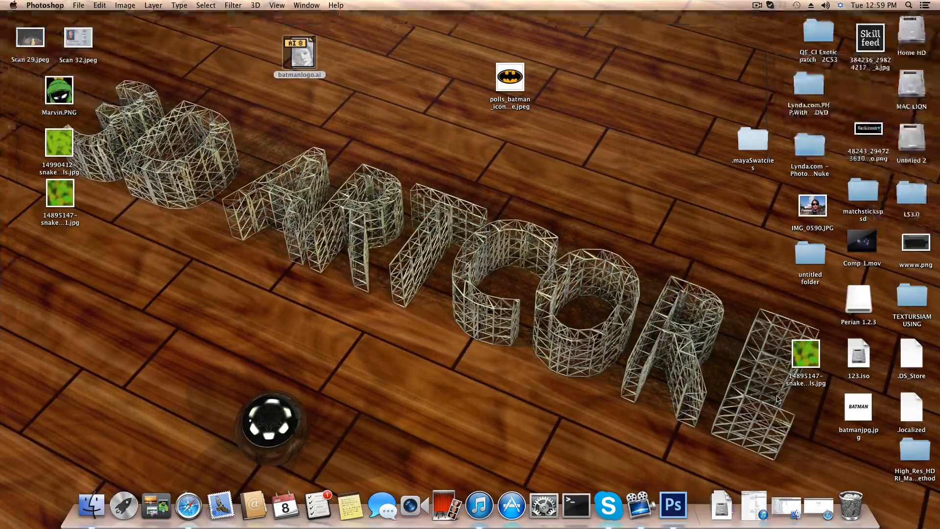
Step: Place batmanjpg.jpg beside batmanlogo.ai and move both files together to the middle of the desktop
drag(856, 417, 350, 64)
drag(266, 39, 380, 84)
drag(314, 78, 228, 362)
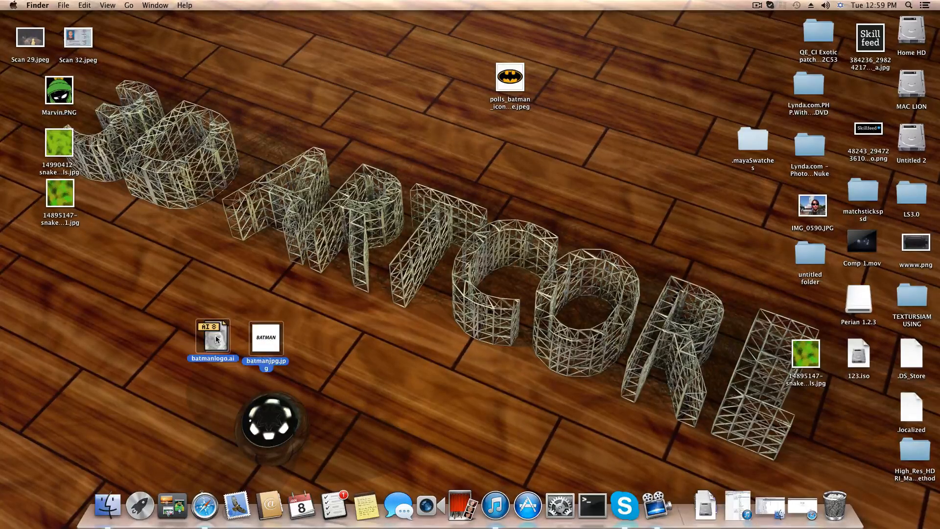
click(197, 309)
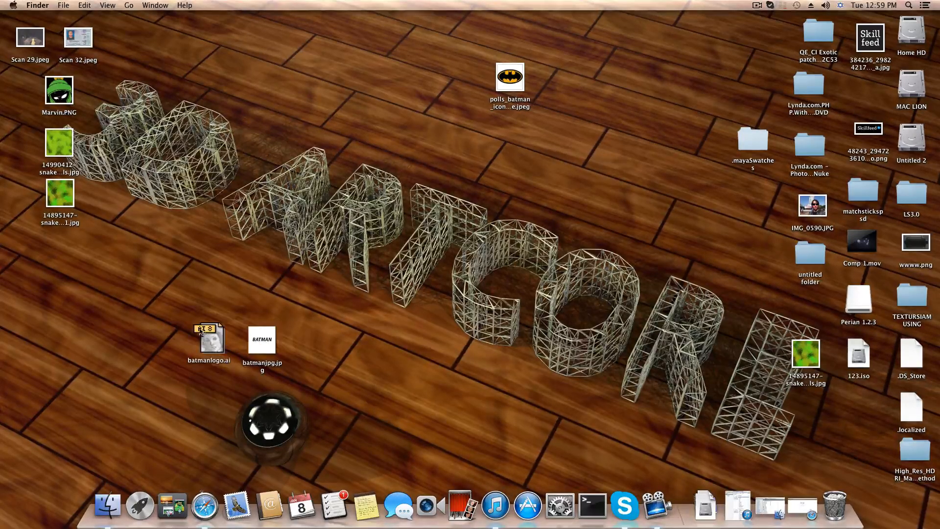
drag(197, 335, 177, 359)
drag(260, 350, 253, 362)
drag(189, 353, 206, 351)
mouse_move(168, 310)
mouse_down()
mouse_move(287, 375)
mouse_move(333, 321)
mouse_move(394, 326)
mouse_up()
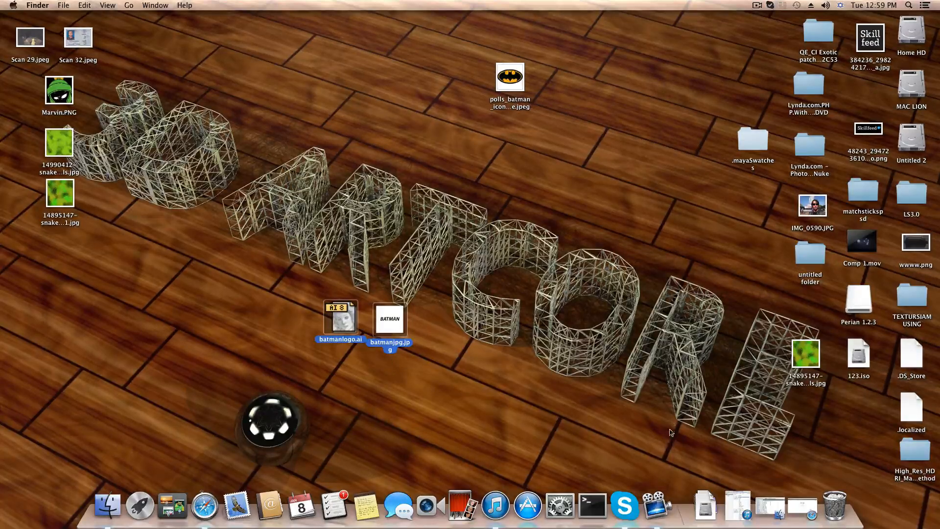
click(288, 314)
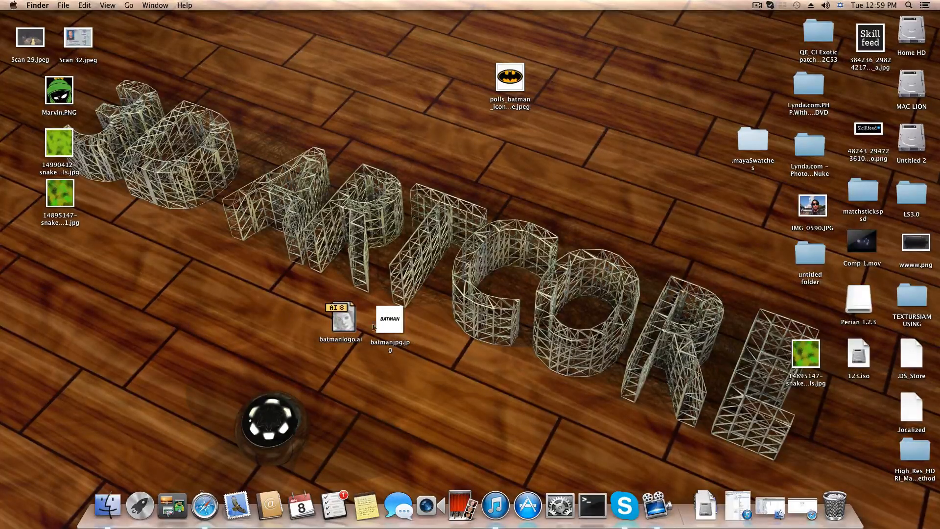
click(348, 317)
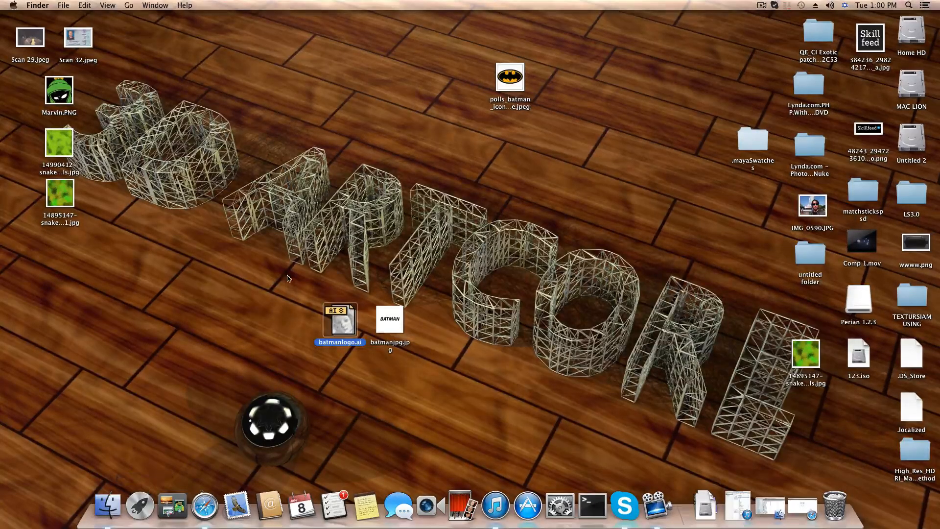
Step: Launch Autodesk Maya 2013 from the Autodesk (Other) group in Launchpad
click(139, 503)
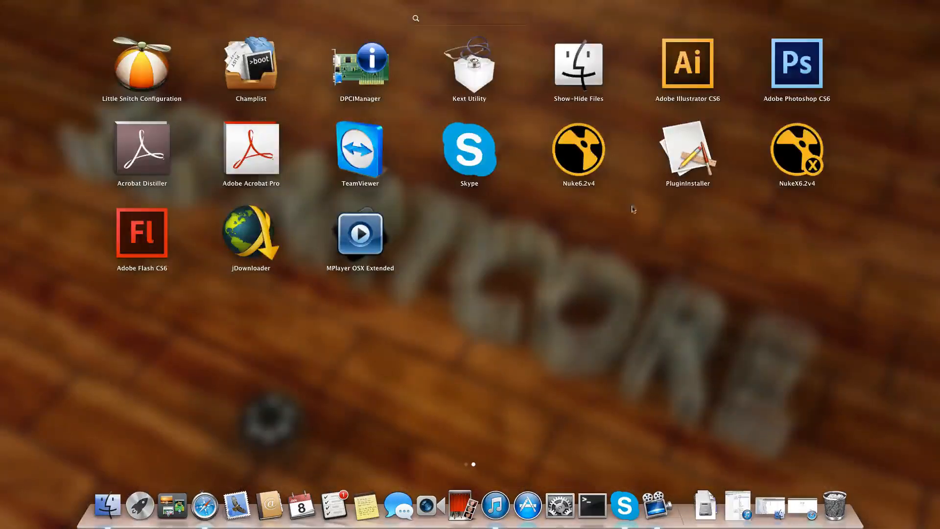
click(141, 502)
click(141, 503)
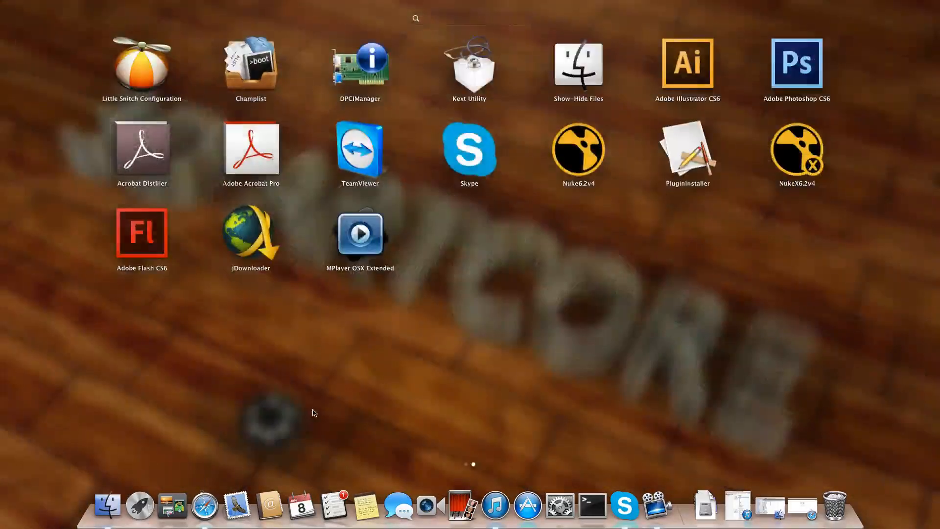
drag(400, 416, 747, 397)
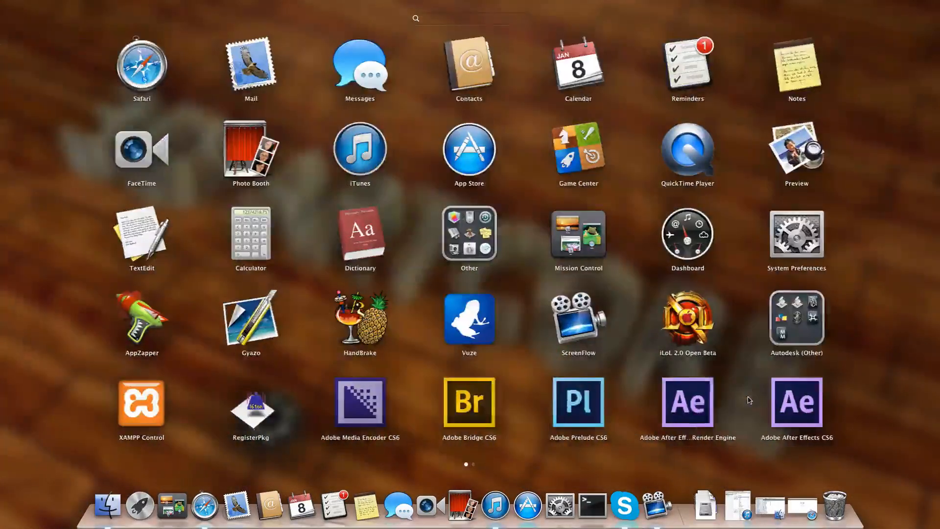
click(806, 326)
click(366, 409)
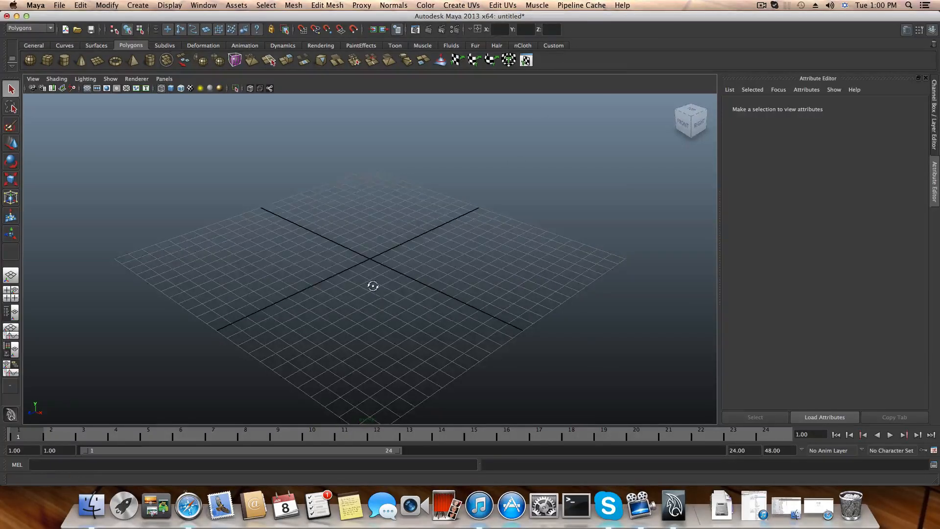
alt+drag(371, 283, 462, 284)
alt+middle_drag(461, 284, 444, 299)
alt+right_drag(444, 299, 403, 298)
alt+middle_drag(403, 297, 403, 293)
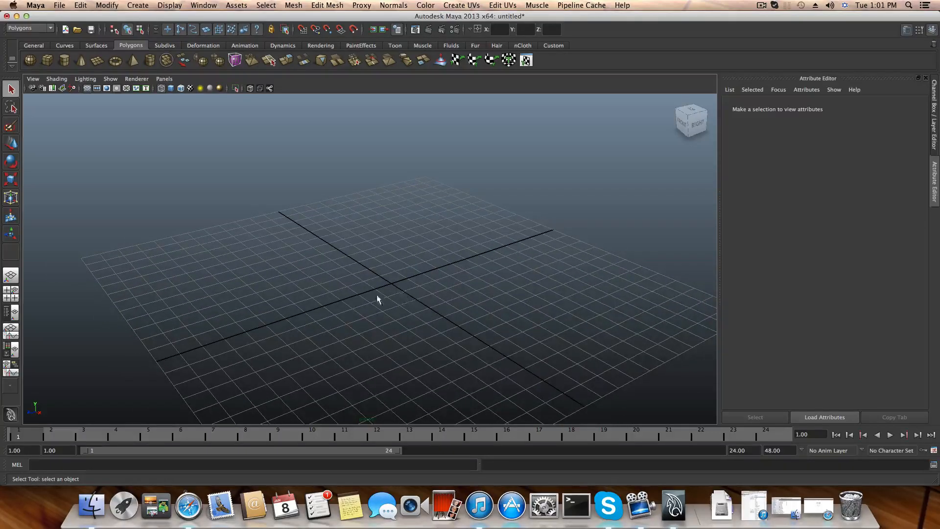
alt+drag(371, 311, 394, 316)
alt+middle_drag(395, 317, 379, 334)
alt+drag(379, 333, 412, 300)
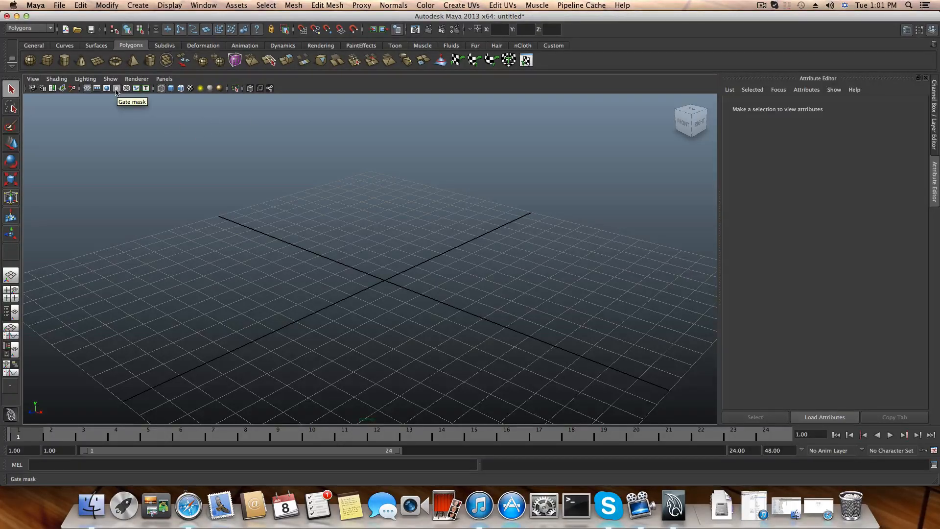
Step: Import batmanlogo.ai from the Desktop into the scene with the file type set to Adobe(R) Illustrator(R)
click(58, 6)
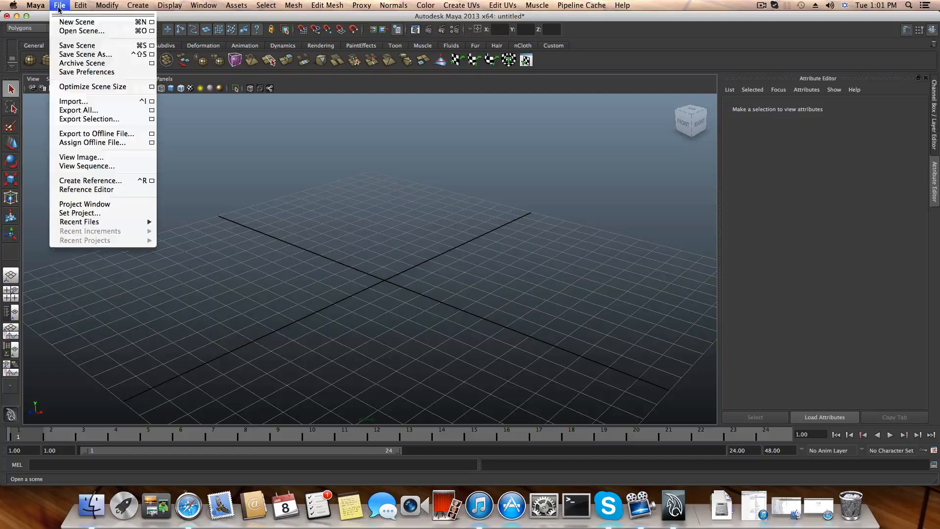
click(72, 101)
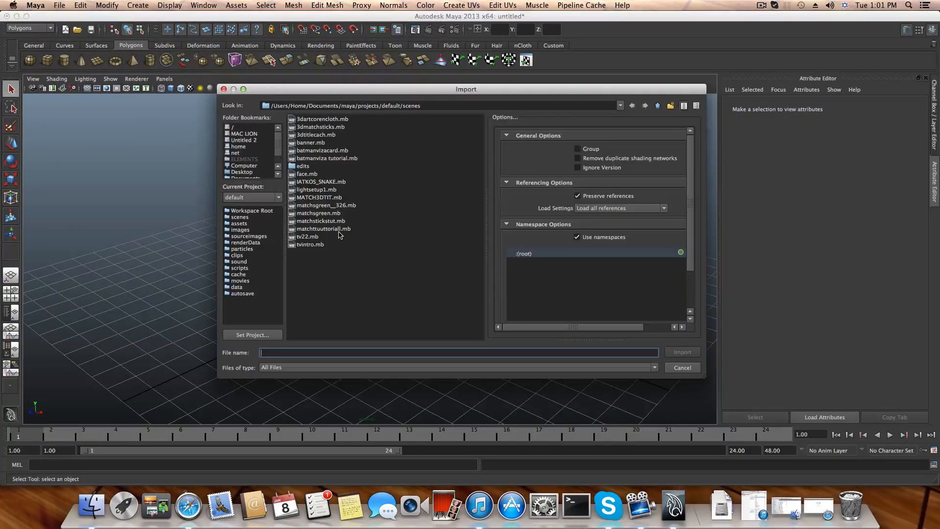
click(241, 172)
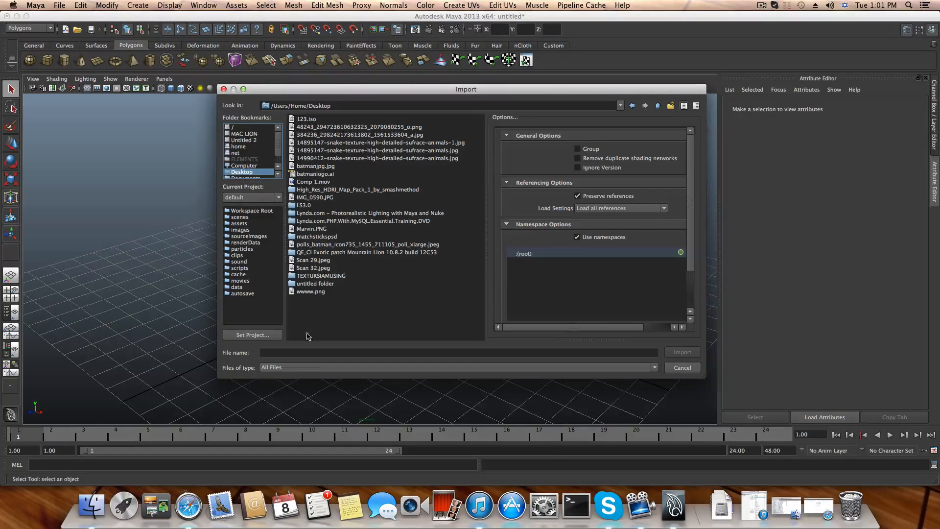
click(323, 367)
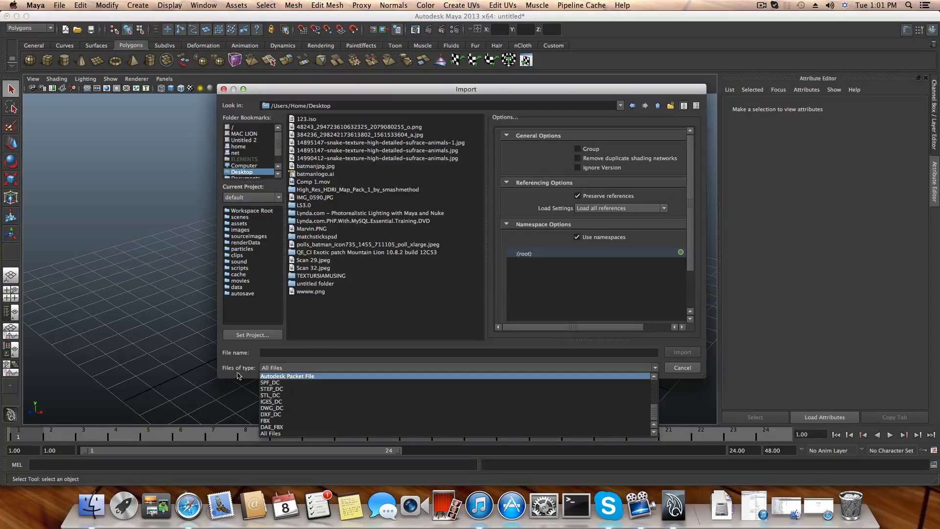
scroll(310, 412, up, 4)
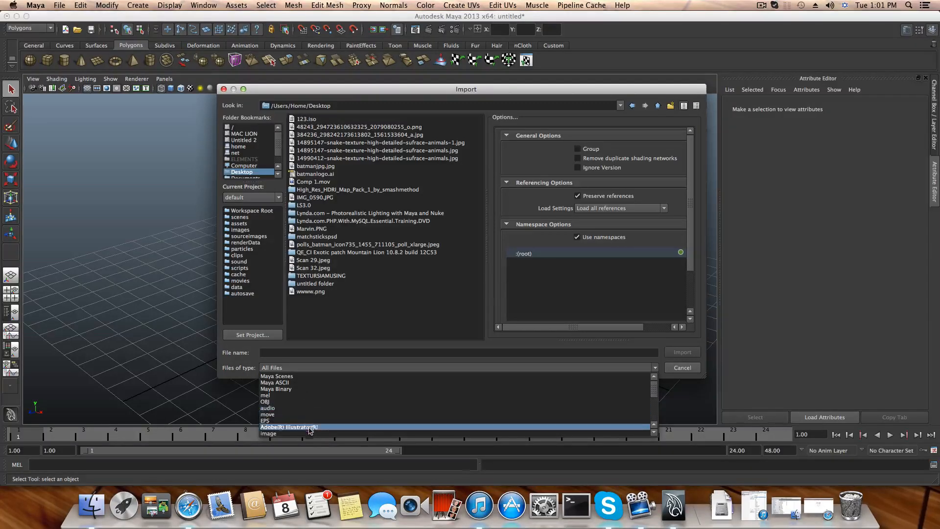
click(310, 427)
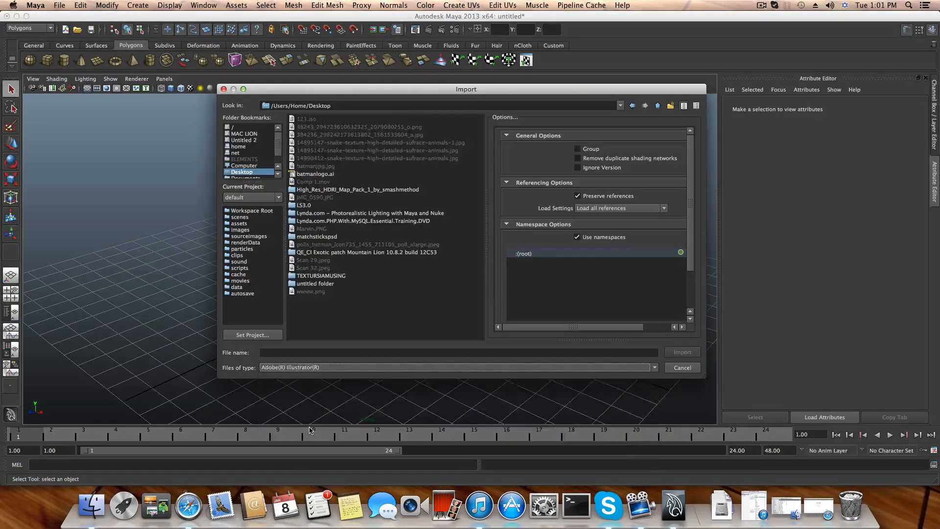
click(316, 174)
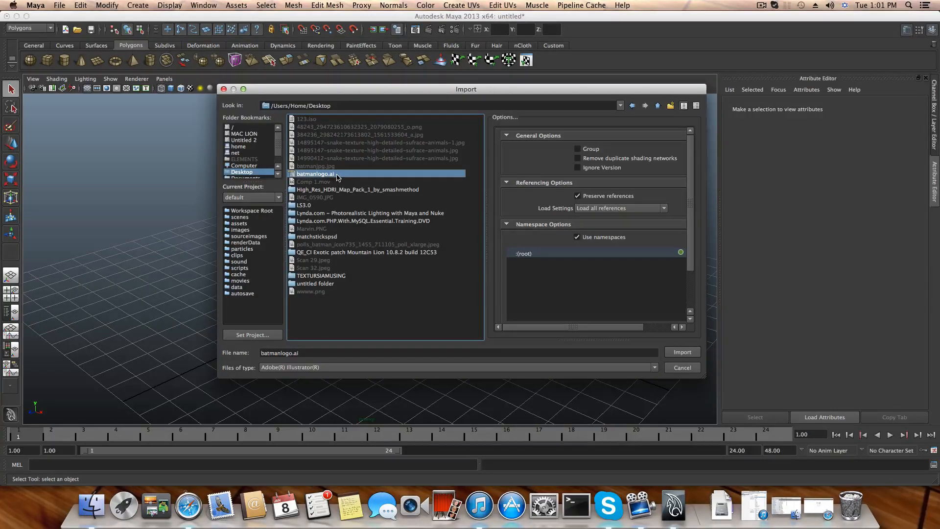
click(682, 353)
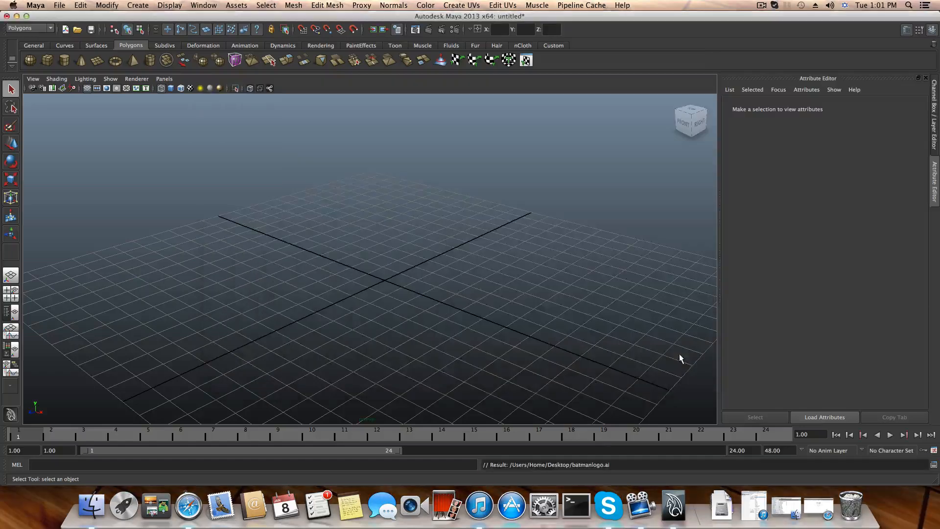
Step: Select all the imported logo curves and center their pivots
scroll(562, 327, down, 5)
alt+drag(545, 300, 504, 314)
drag(391, 190, 531, 319)
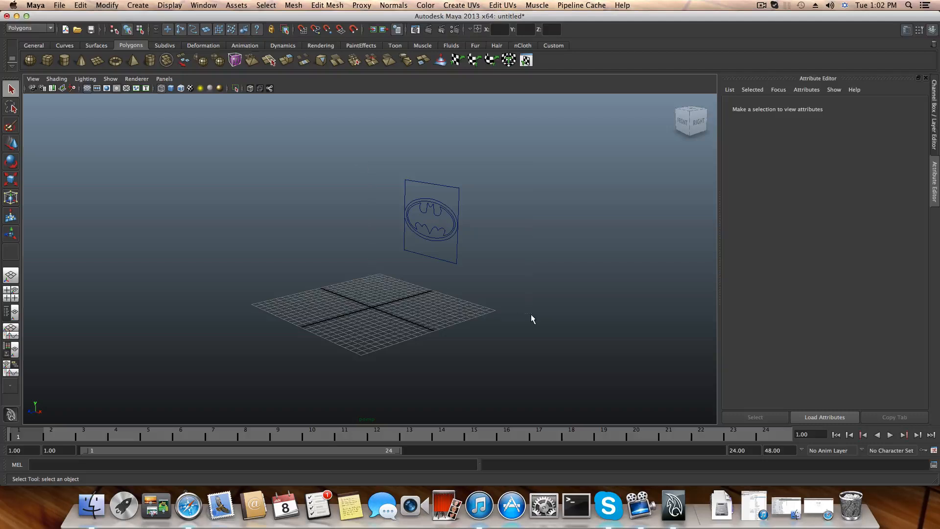
click(11, 143)
click(109, 9)
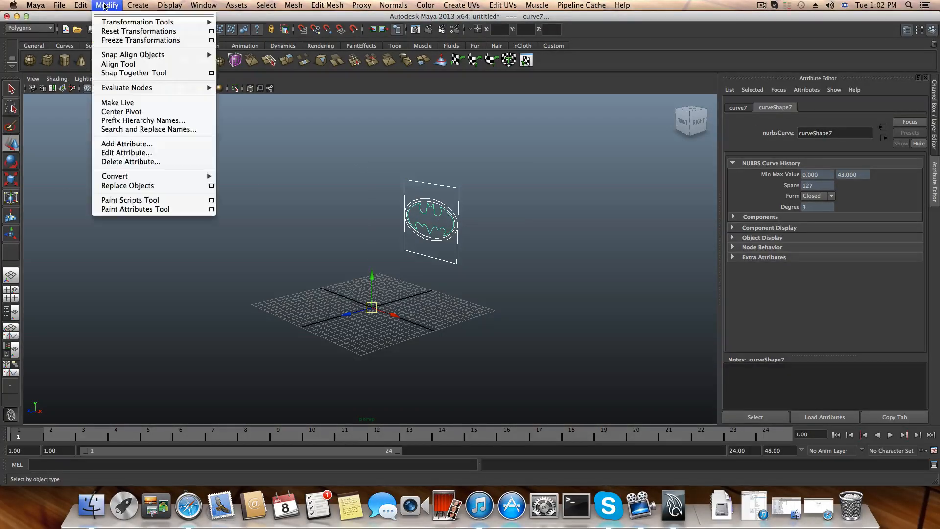
click(126, 109)
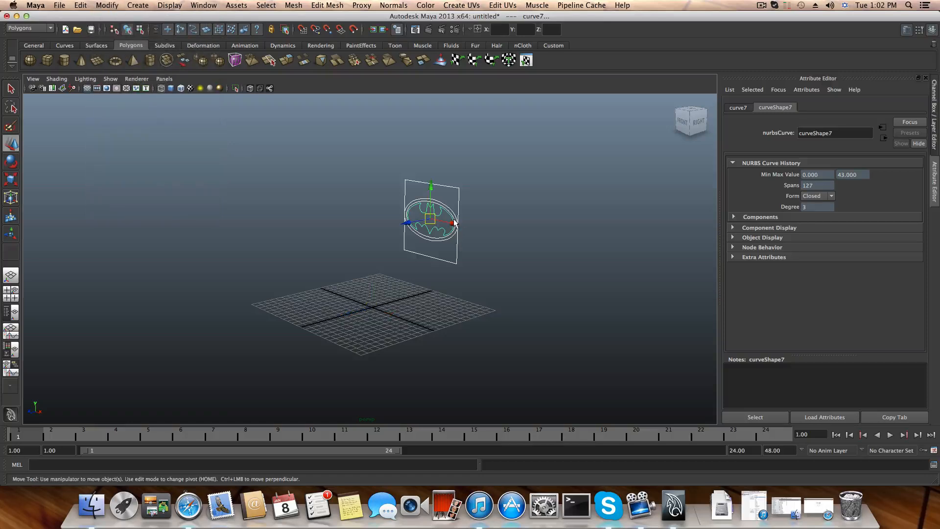
Step: Move the selected logo curves over the middle of the grid and lower them to just above it
drag(454, 223, 398, 209)
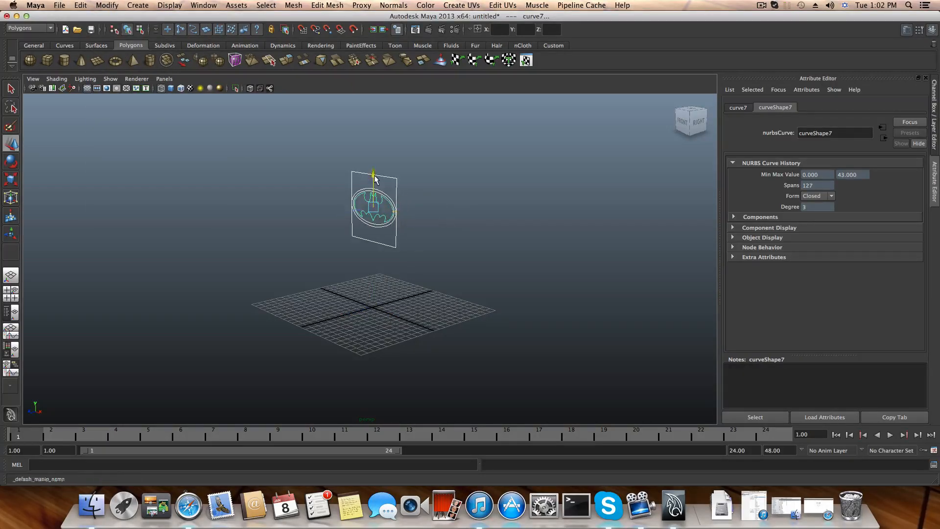
drag(375, 179, 380, 259)
alt+right_drag(380, 260, 588, 281)
alt+middle_drag(549, 275, 527, 233)
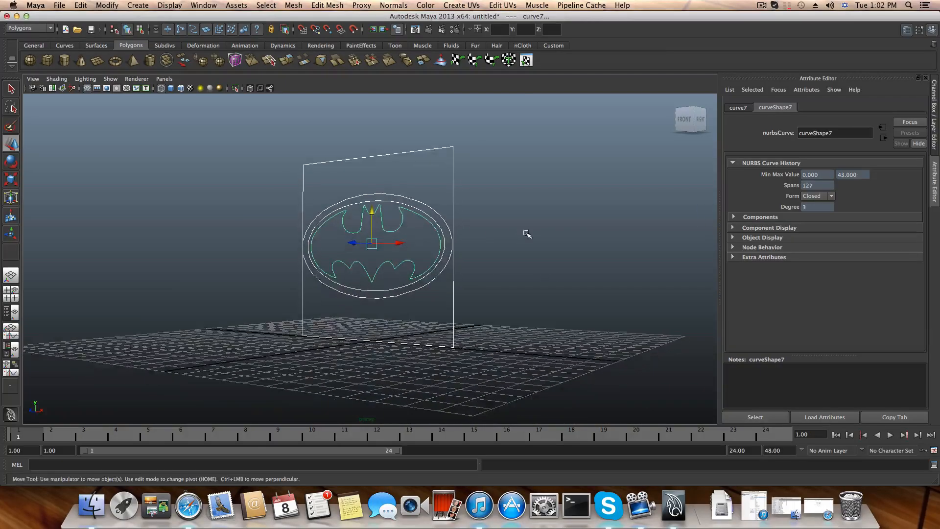
Step: Delete the rectangle and both oval curves around the bat shape, keeping only the bat outline
alt+right_drag(443, 255, 483, 264)
alt+drag(483, 264, 512, 273)
alt+middle_drag(528, 272, 500, 295)
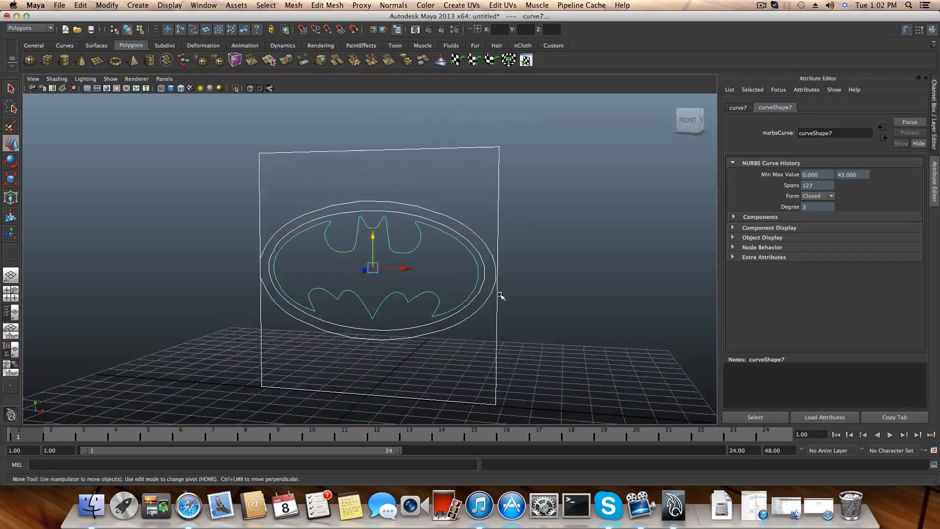
click(547, 211)
drag(549, 196, 484, 283)
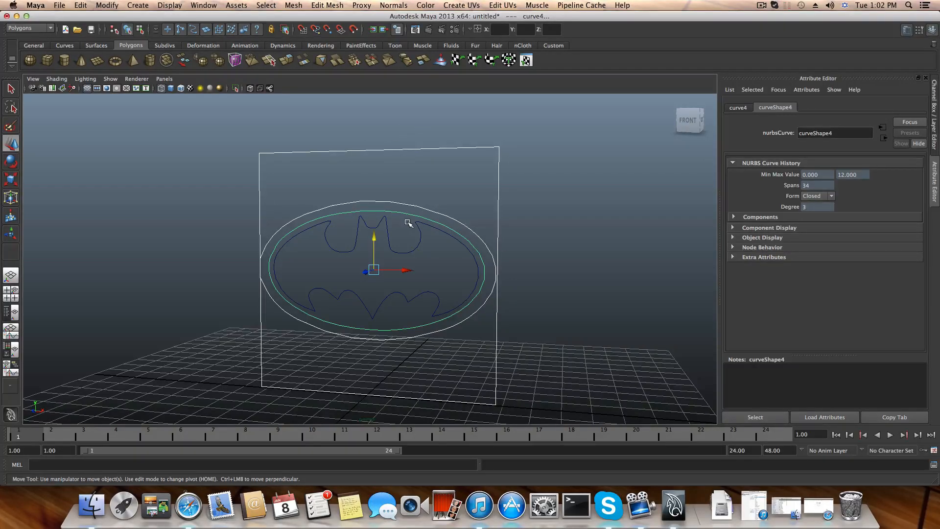
key(Delete)
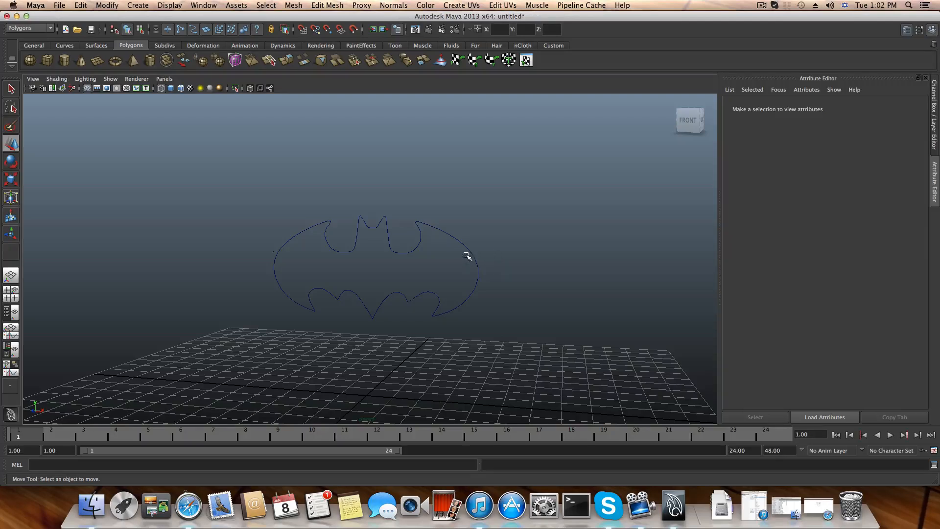
Step: Try a Bevel Plus from the Surfaces menu set on the bat curve, with its options reset and the bevel width slightly adjusted
drag(447, 279, 521, 374)
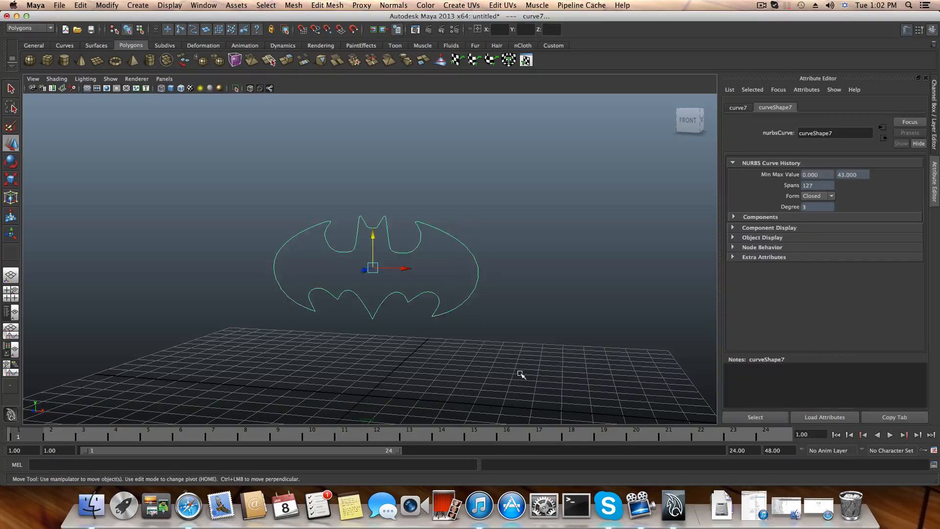
click(42, 30)
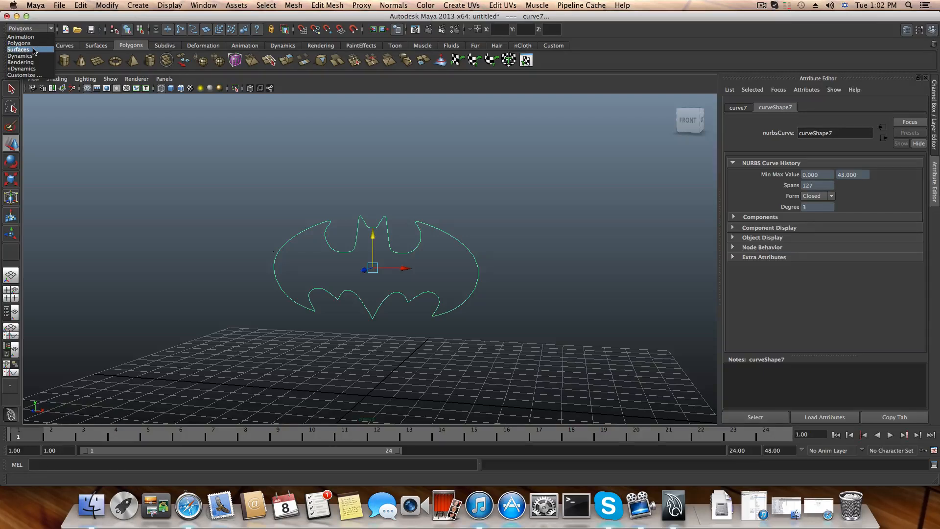
click(33, 49)
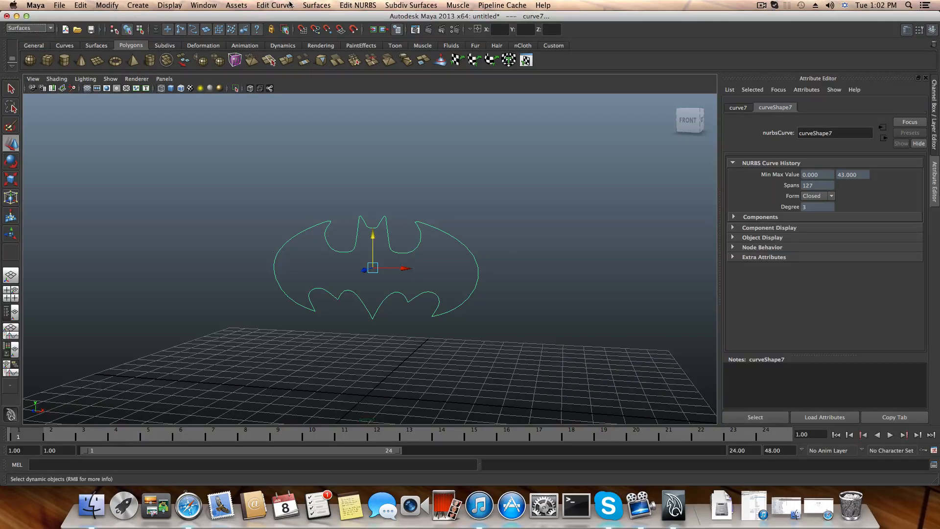
click(313, 5)
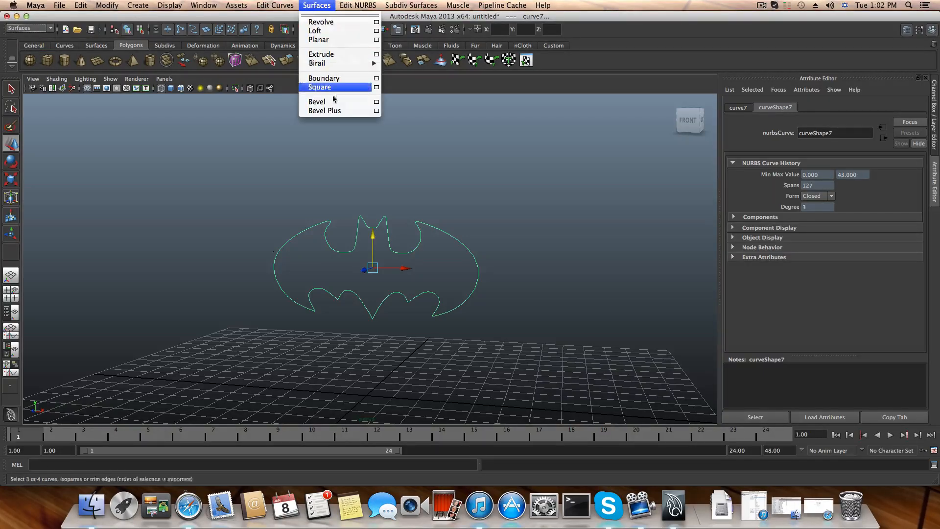
click(377, 112)
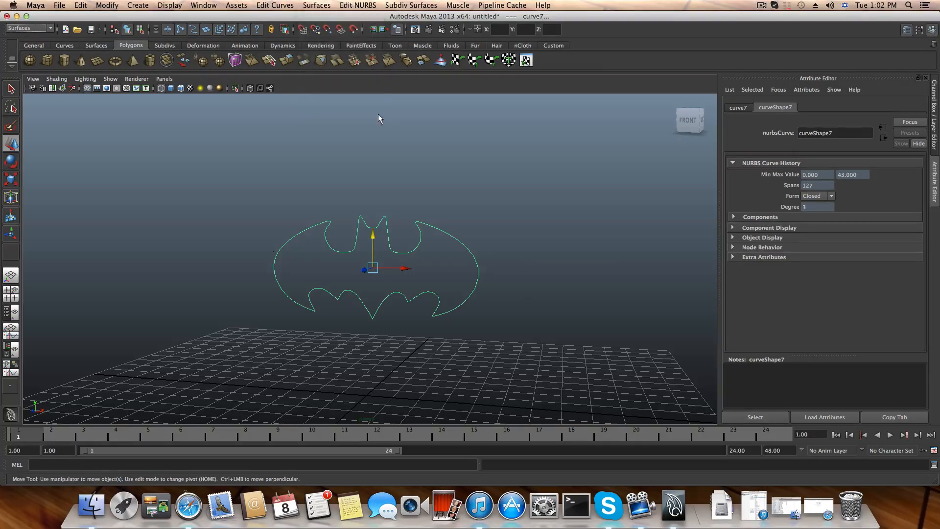
drag(567, 142, 582, 126)
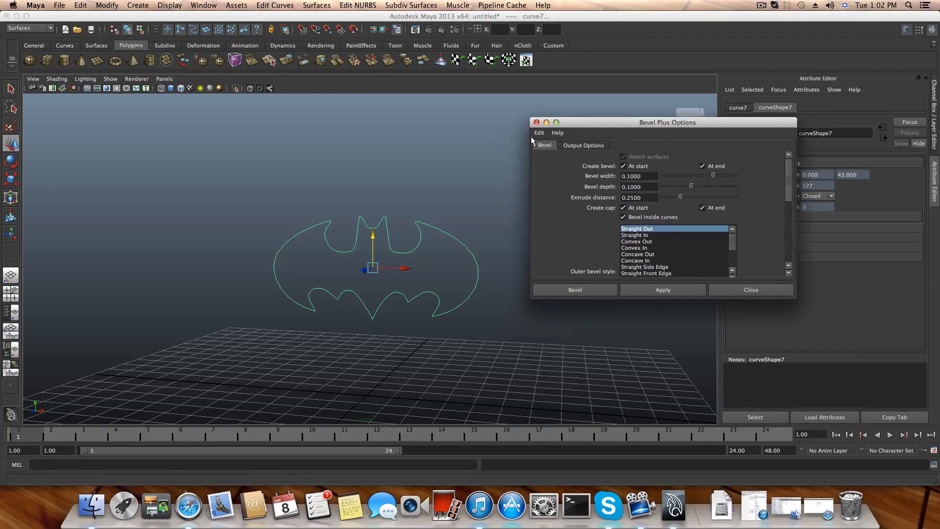
click(540, 132)
click(548, 150)
drag(690, 175, 683, 176)
click(581, 289)
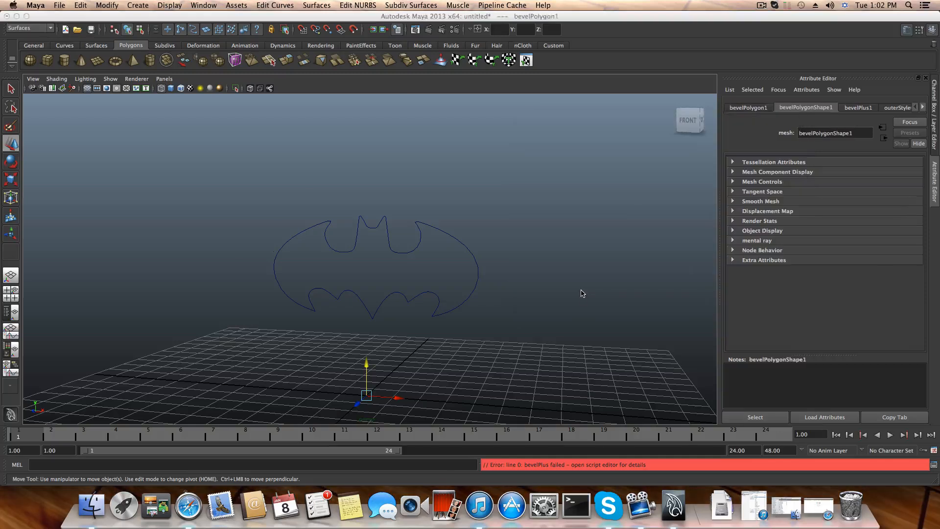
Step: Select the other overlapping bat curve and build a solid logo from it with Bevel Plus
alt+right_drag(549, 292, 502, 300)
click(410, 267)
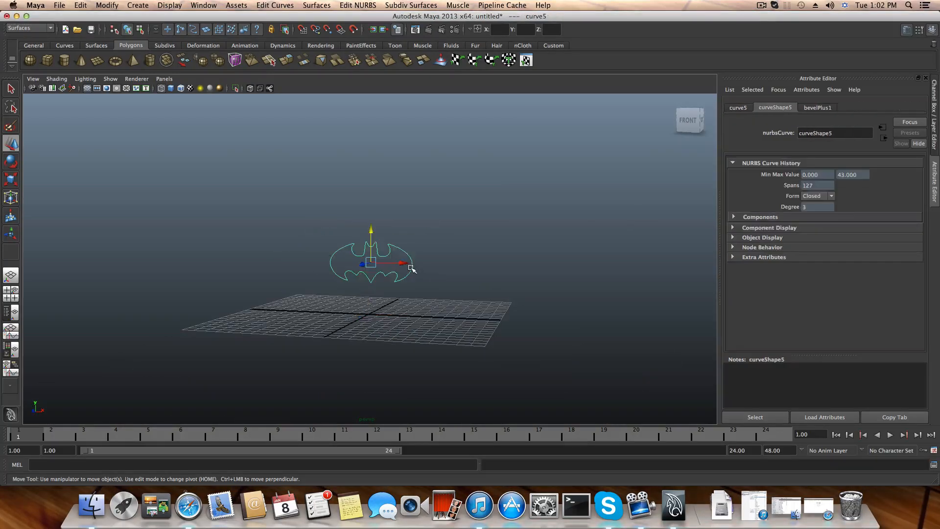
alt+drag(407, 272, 353, 260)
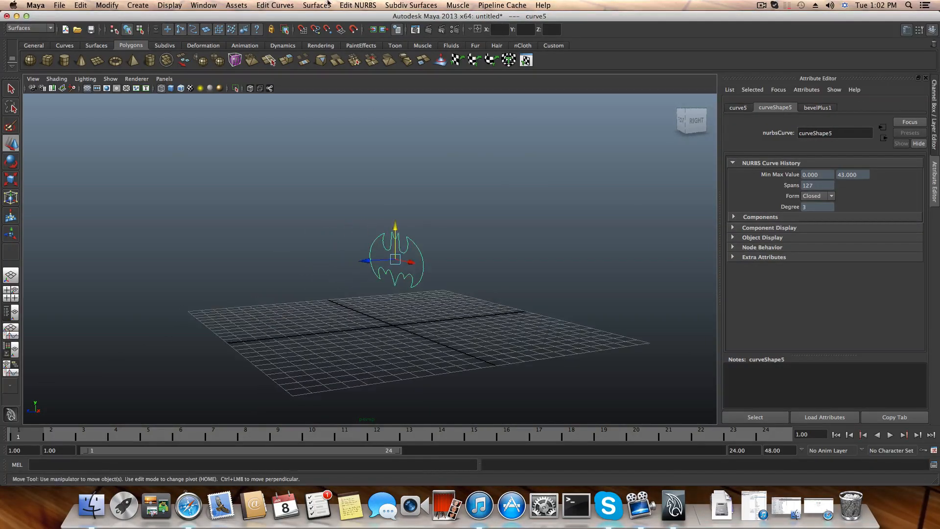
click(317, 5)
click(324, 111)
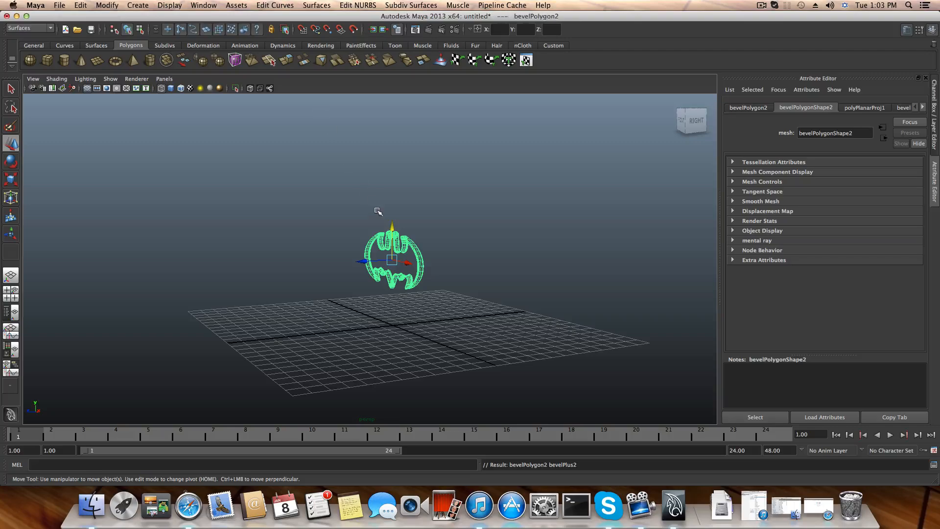
Step: With shaded display on, move the bevelled logo forward off its source curves and delete the leftover bat curves
click(316, 5)
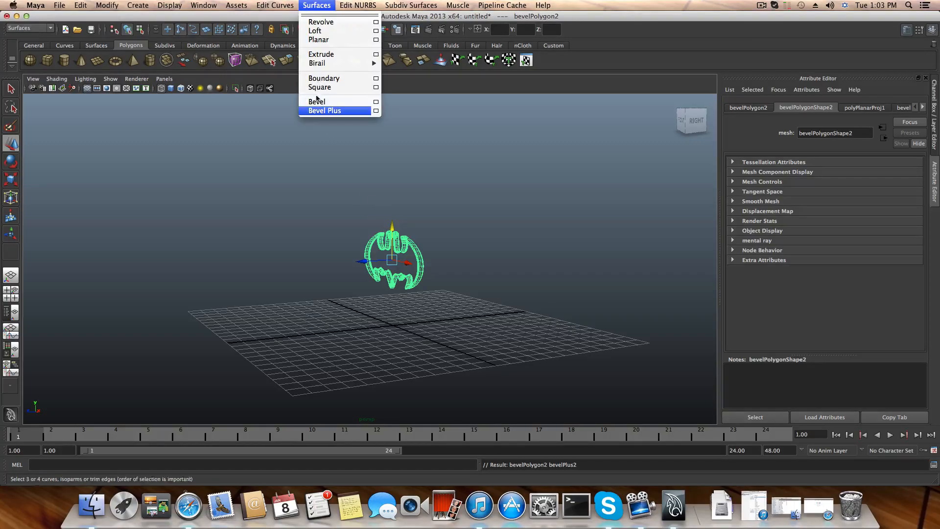
click(335, 222)
mouse_move(350, 228)
alt+mouse_down()
mouse_move(459, 244)
mouse_move(493, 233)
mouse_move(524, 247)
mouse_move(499, 250)
mouse_move(524, 249)
mouse_move(507, 260)
mouse_move(515, 256)
mouse_move(392, 245)
mouse_move(459, 251)
mouse_move(348, 276)
mouse_move(294, 275)
mouse_move(387, 271)
mouse_move(364, 274)
alt+mouse_up()
key(5)
drag(351, 222, 411, 306)
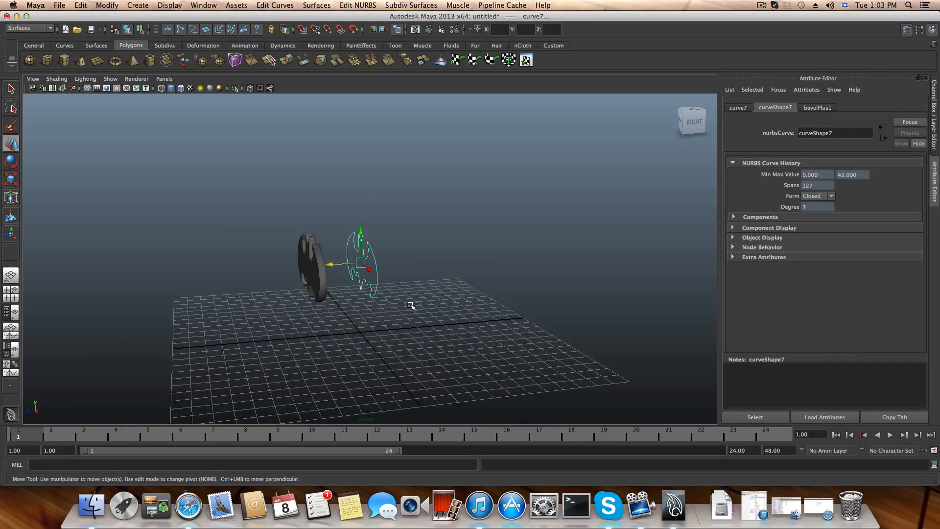
click(411, 308)
click(299, 262)
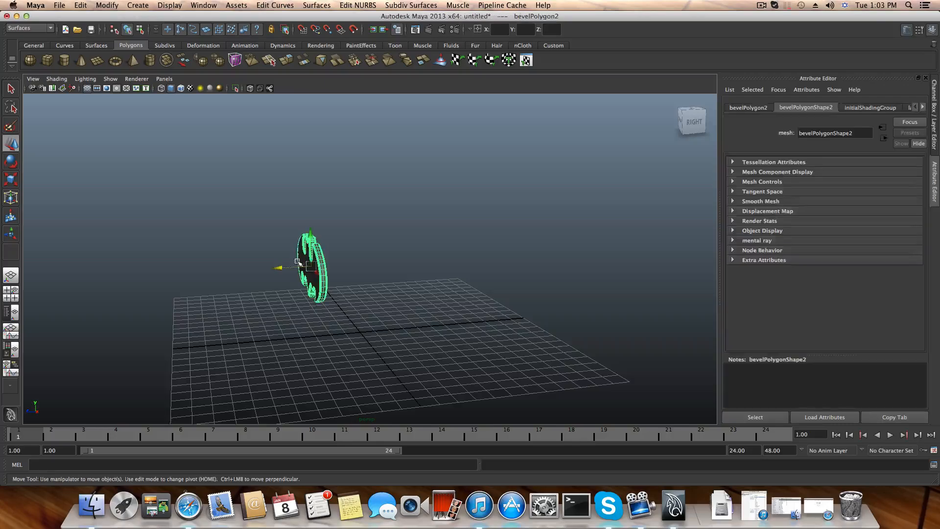
Step: Select the flat front face of the bevelled logo and extract it using the Polygons menu set
alt+drag(281, 268, 367, 266)
alt+right_drag(351, 261, 577, 298)
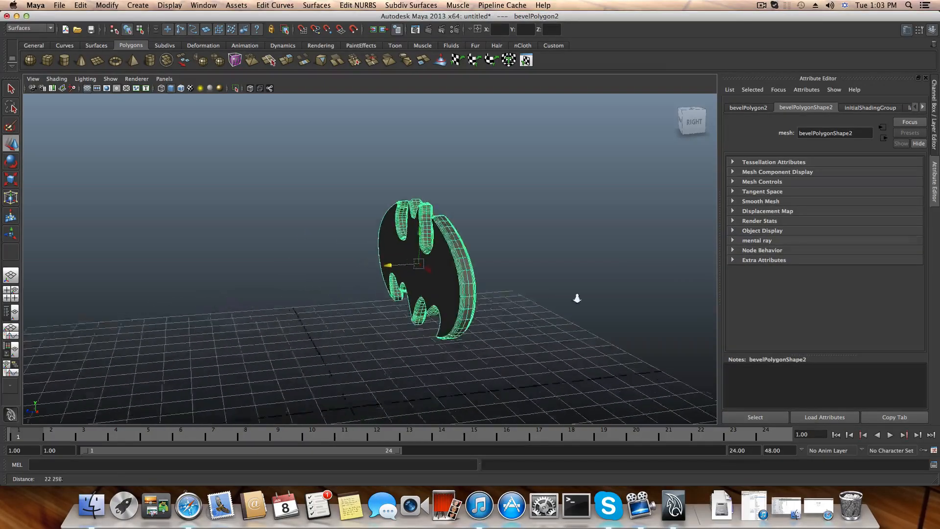
alt+drag(577, 299, 487, 284)
alt+drag(446, 239, 482, 234)
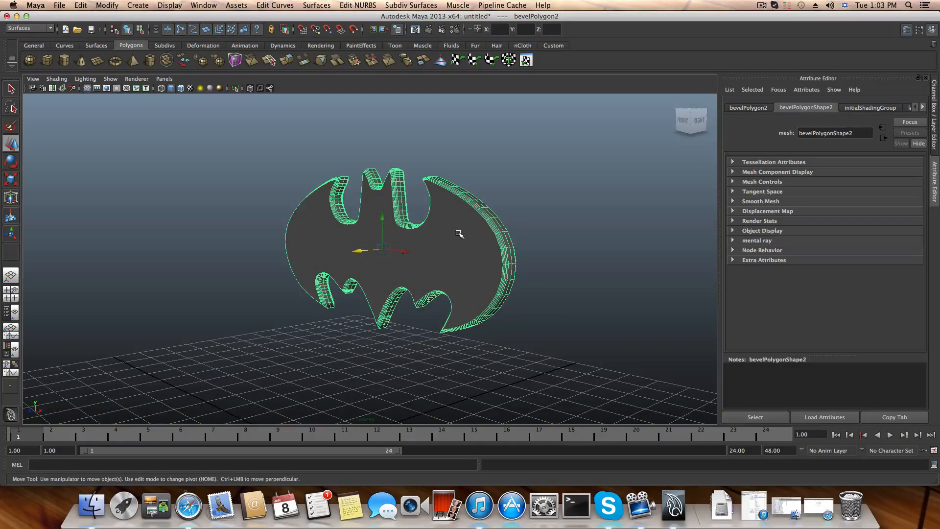
right_drag(433, 207, 434, 232)
click(434, 231)
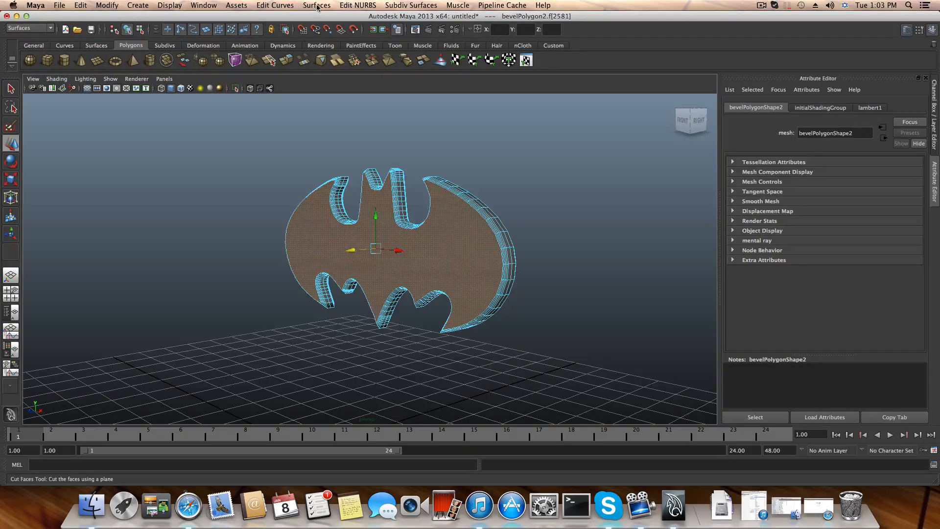
click(29, 27)
click(19, 43)
click(293, 5)
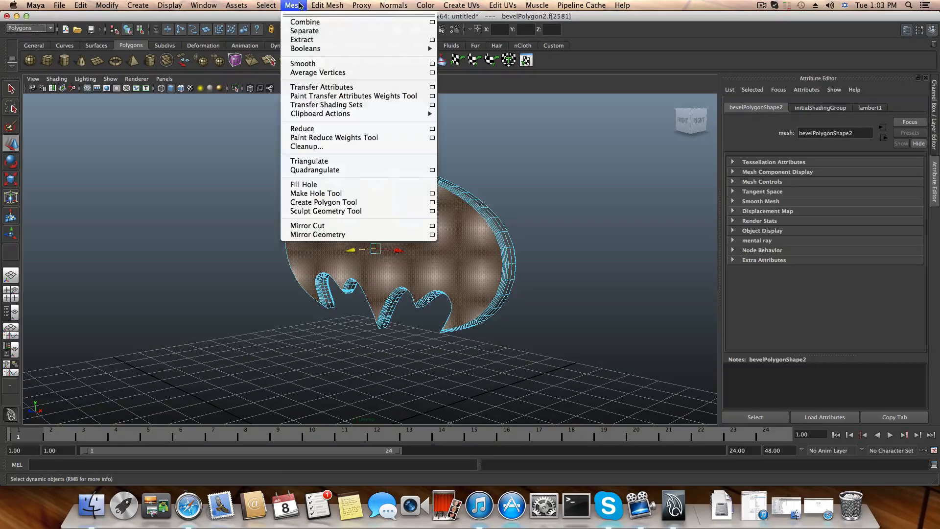
click(300, 40)
Step: Pull the extracted front face away from the rest of the logo, about 6.98 units along its local Z
scroll(489, 242, down, 5)
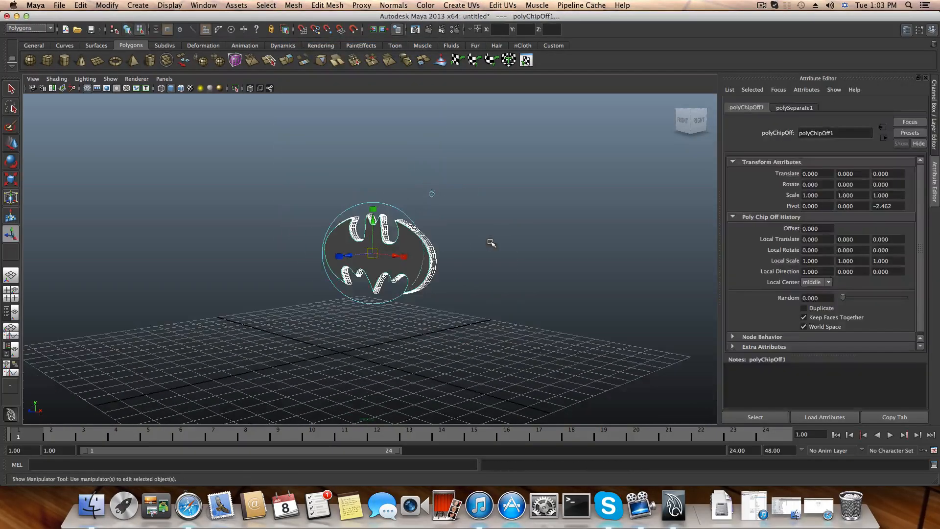
alt+drag(487, 233, 426, 195)
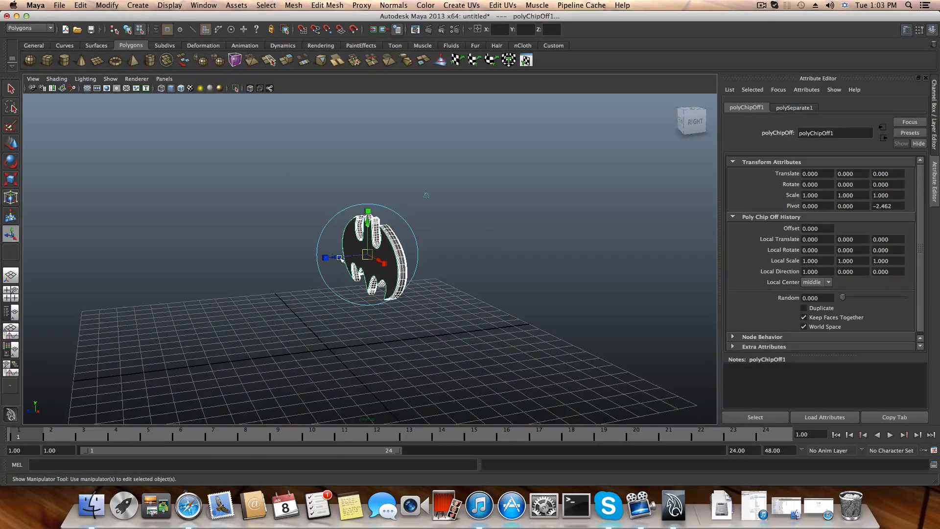
drag(339, 257, 189, 271)
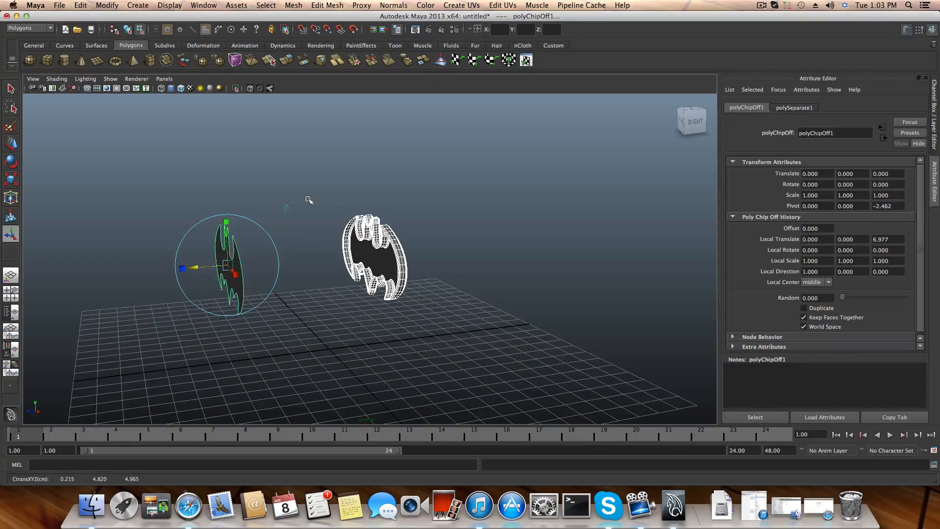
Step: Return to object mode and delete the remaining bevelled body, keeping only the extracted flat face
drag(305, 160, 437, 337)
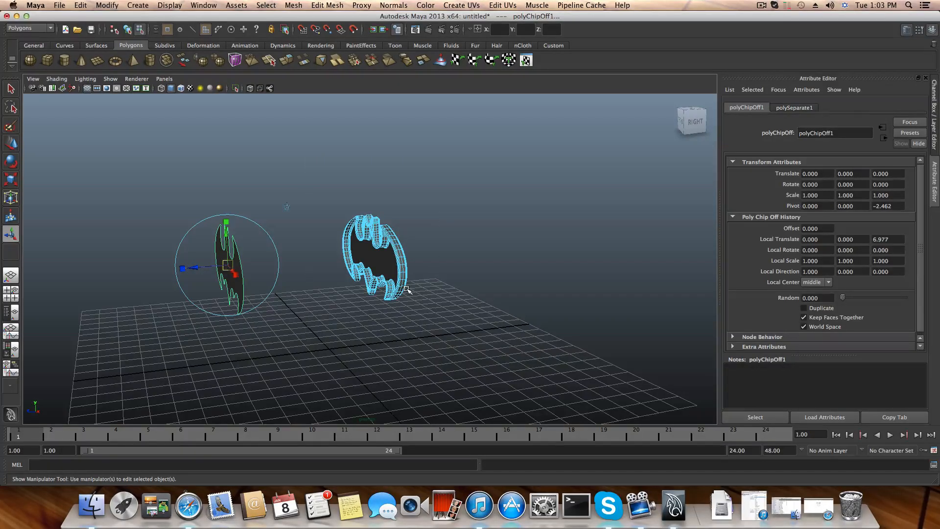
key(F8)
scroll(391, 257, down, 5)
scroll(390, 255, up, 6)
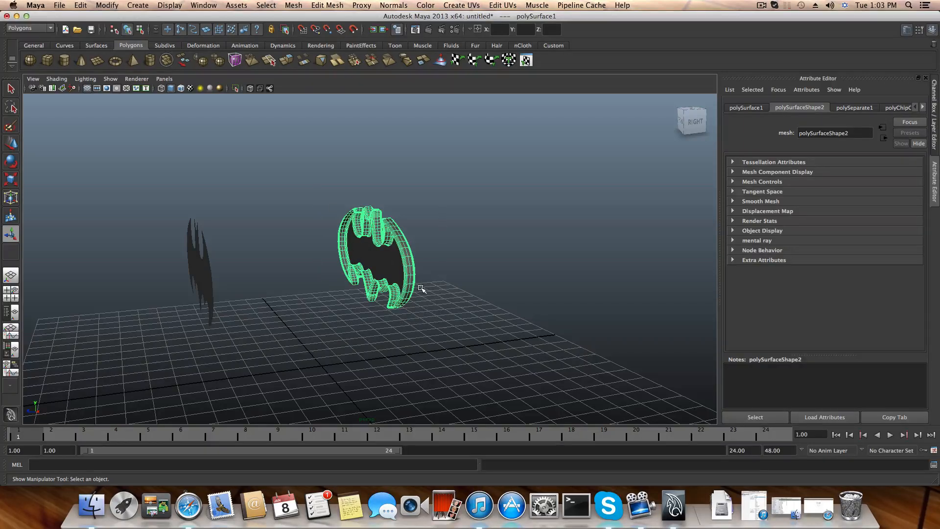
key(Delete)
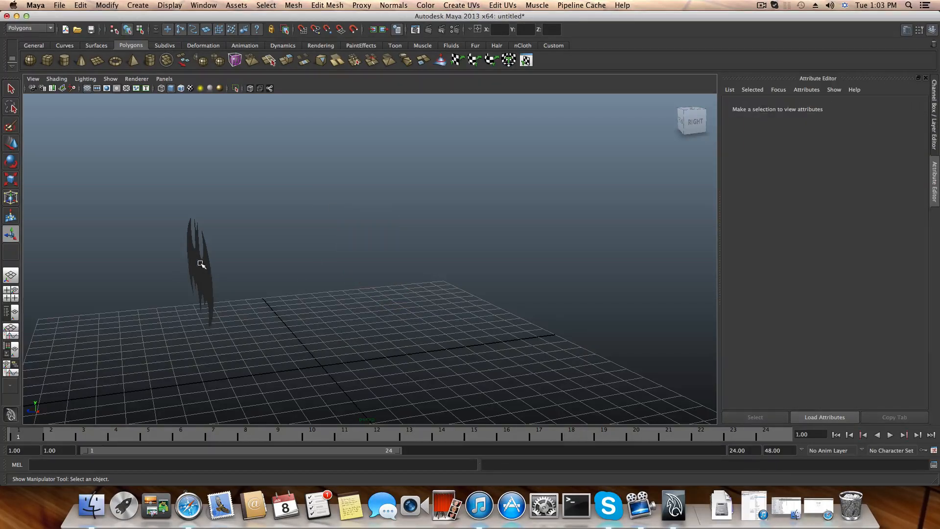
Step: Center the pivot of the flat bat face, then move it back over the middle of the grid and lower it
click(200, 263)
click(107, 4)
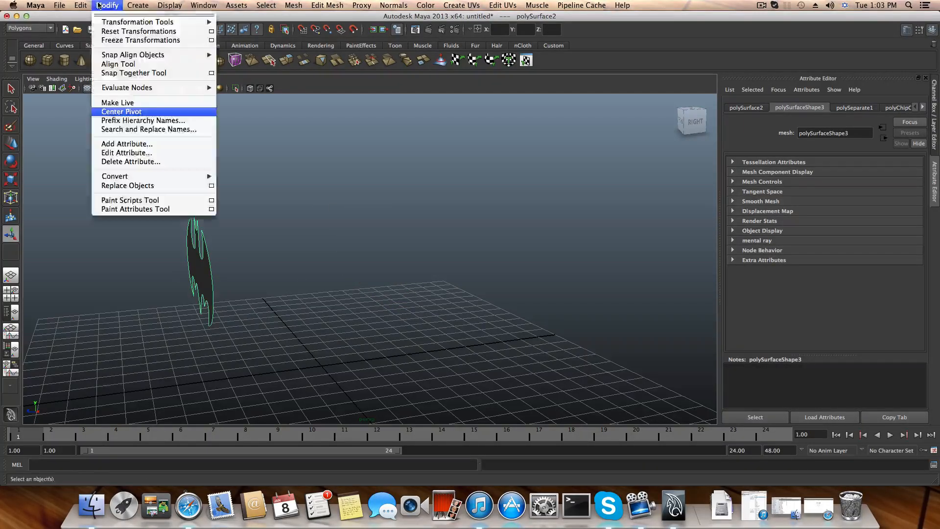
click(127, 111)
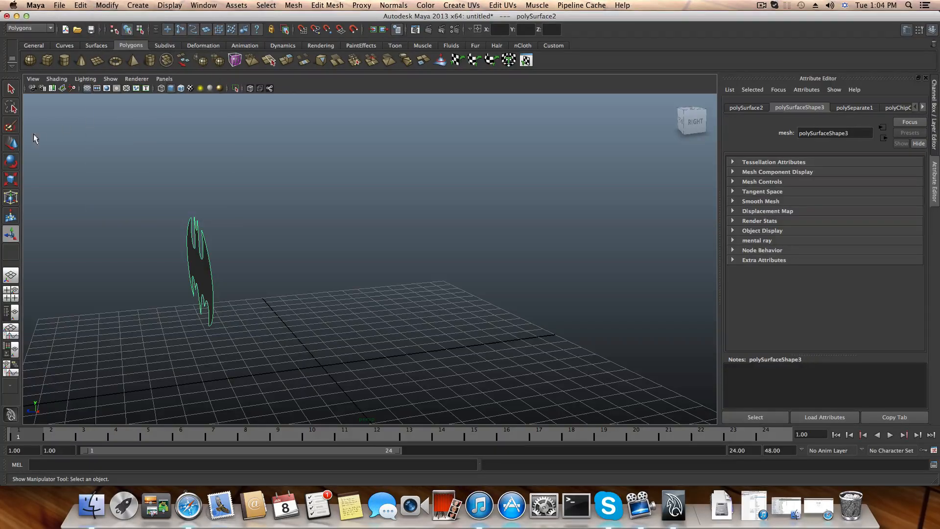
click(12, 144)
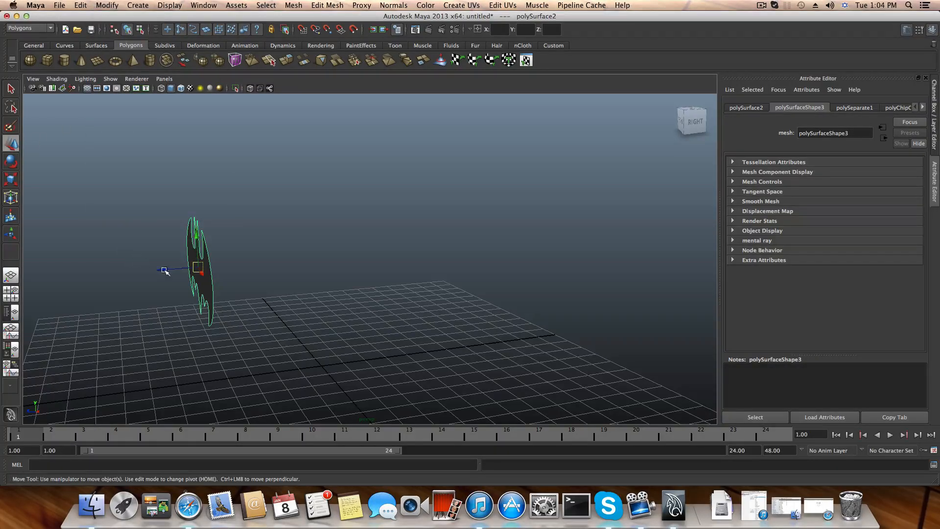
drag(165, 269, 309, 265)
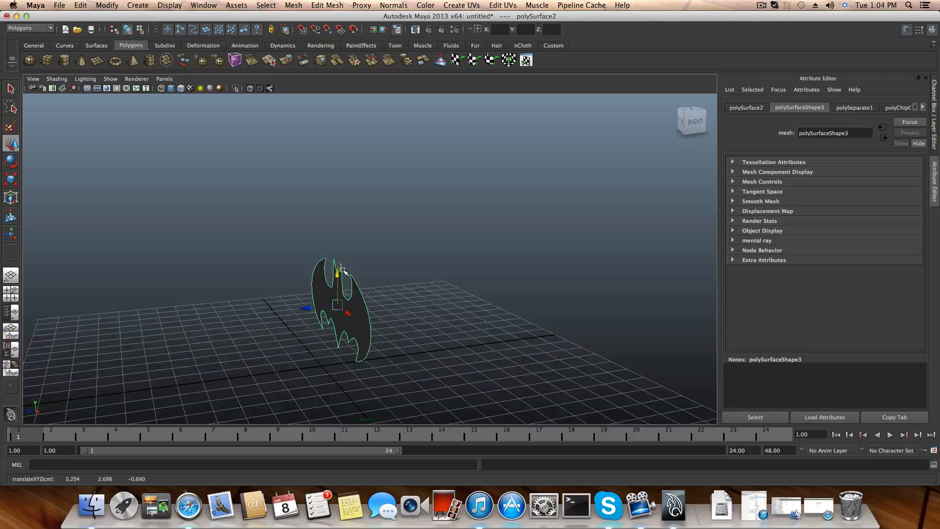
Step: Examine the flat bat surface from the front and at an angle, and show it in the four-view layout
alt+drag(343, 271, 416, 260)
alt+right_drag(415, 260, 474, 298)
alt+middle_drag(474, 298, 474, 283)
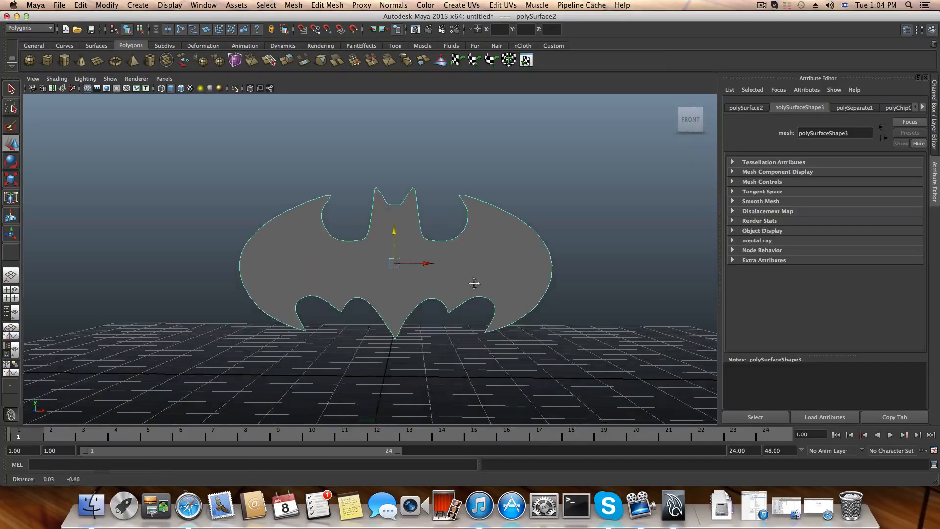
alt+drag(474, 283, 558, 285)
alt+drag(368, 288, 486, 290)
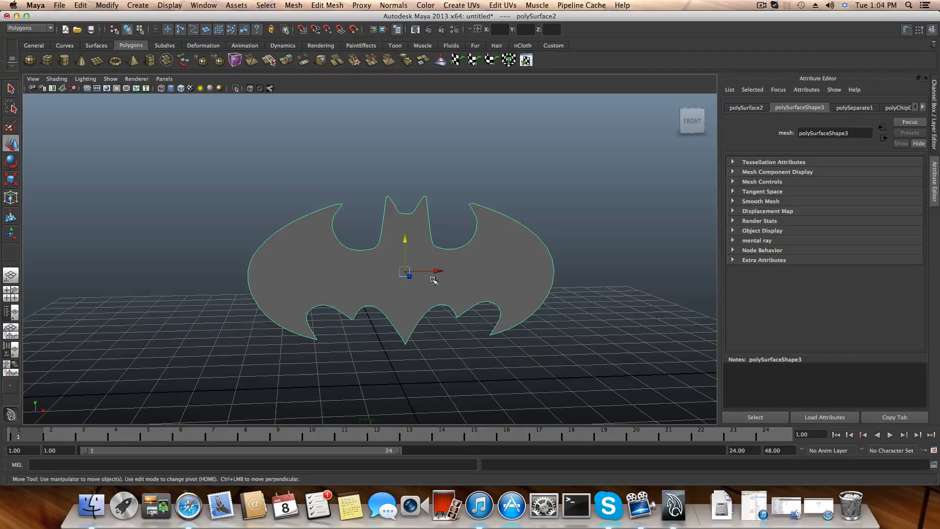
alt+drag(433, 280, 380, 250)
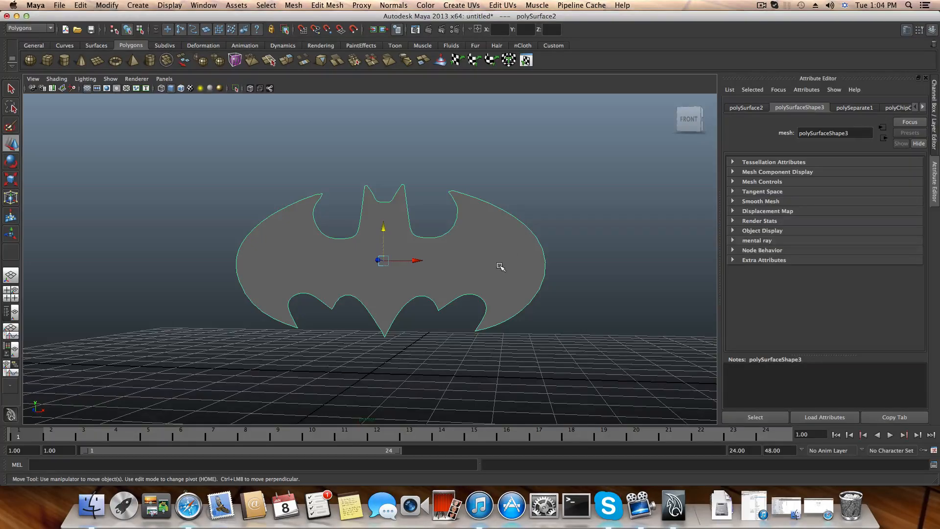
alt+drag(499, 266, 432, 279)
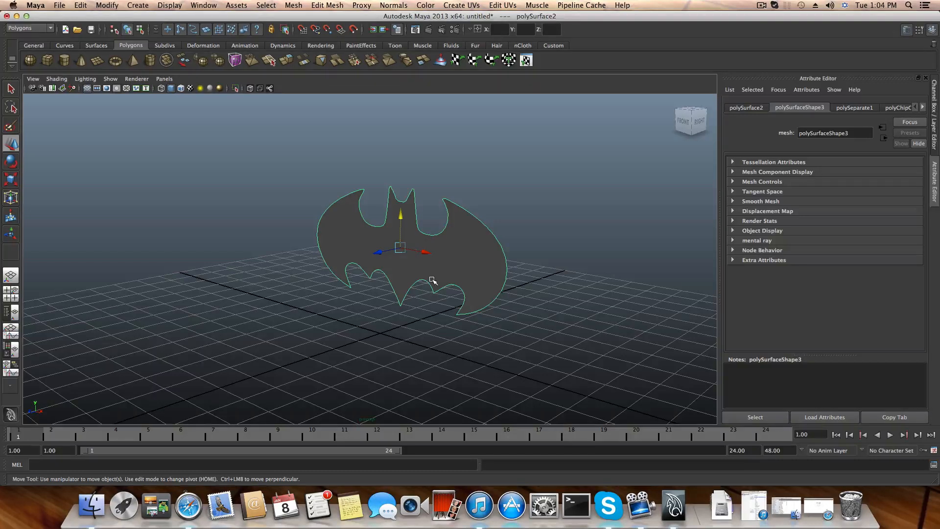
click(10, 299)
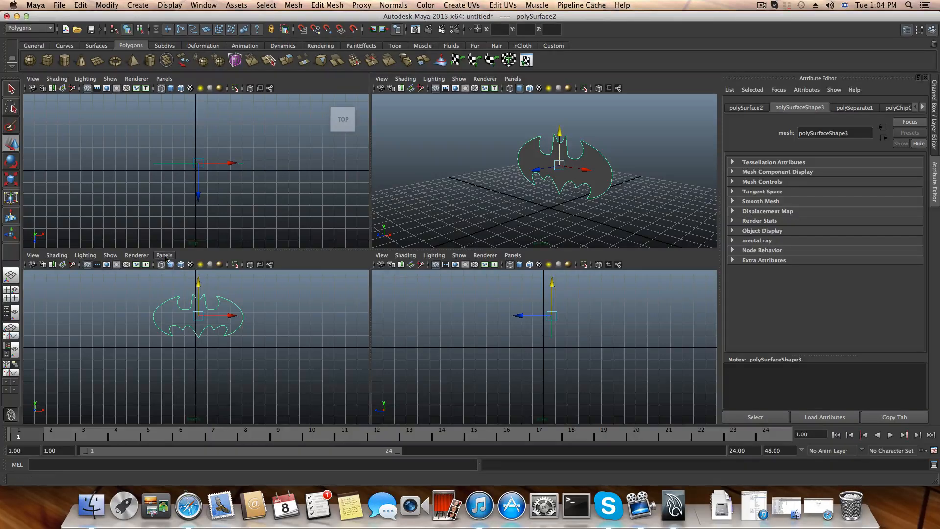
Step: Switch the workspace to the Node Editor/Hypershade/Persp layout
click(165, 256)
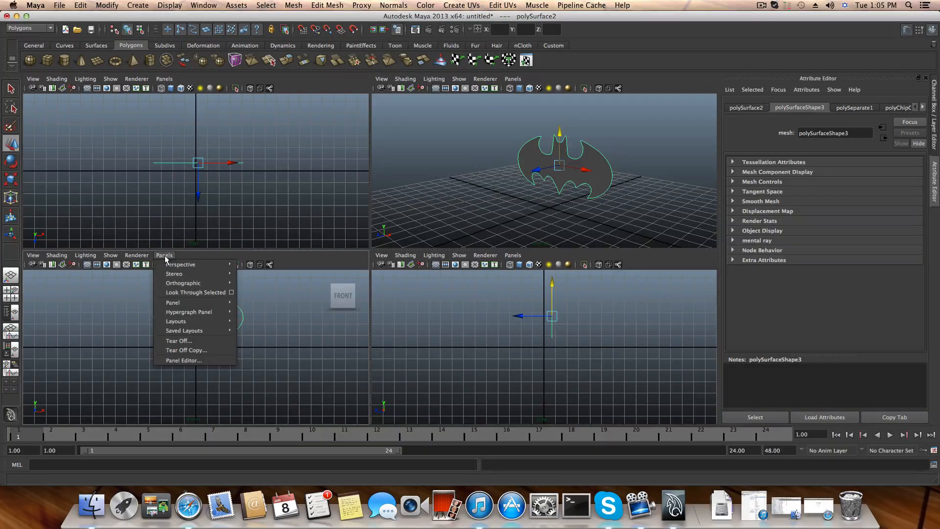
click(164, 256)
click(165, 256)
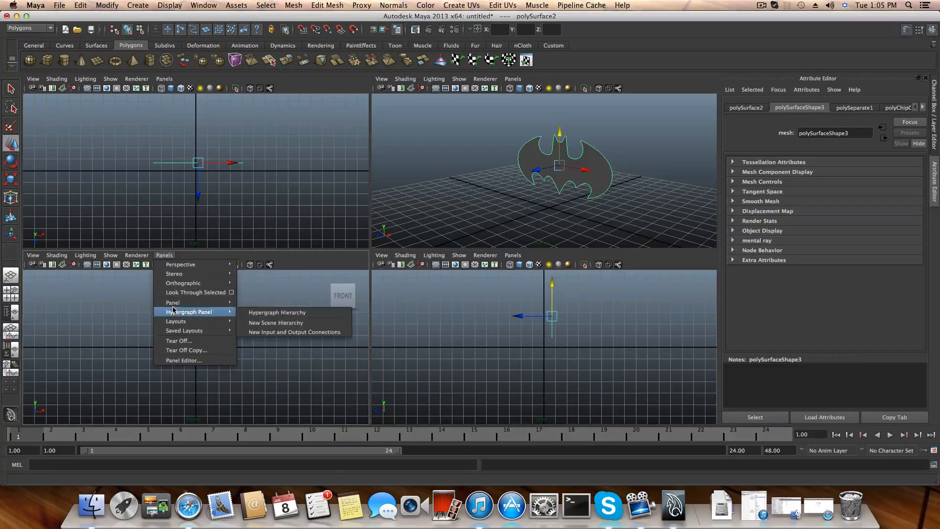
mouse_move(173, 305)
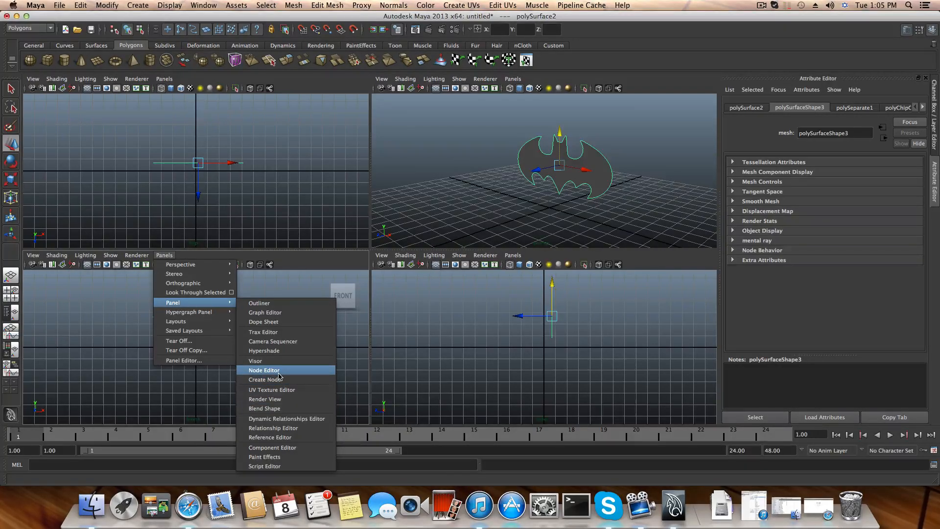
click(13, 351)
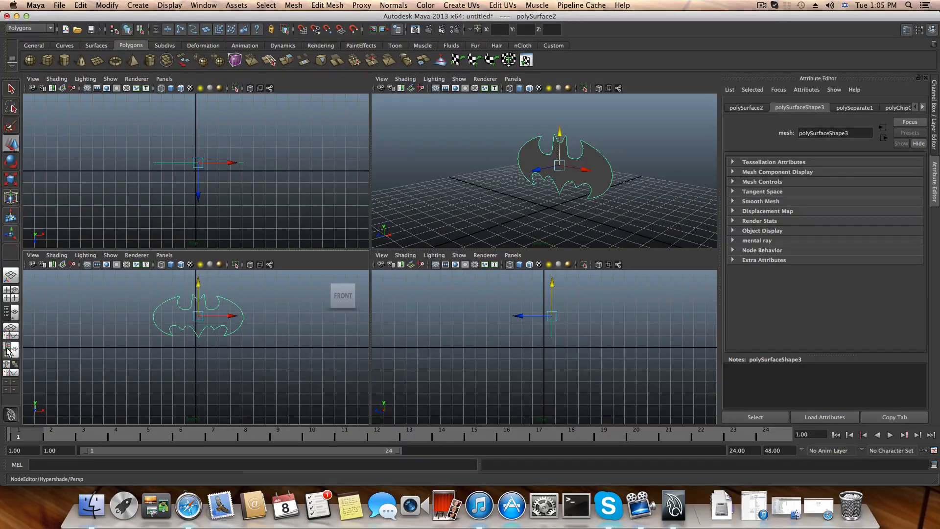
click(8, 351)
key(space)
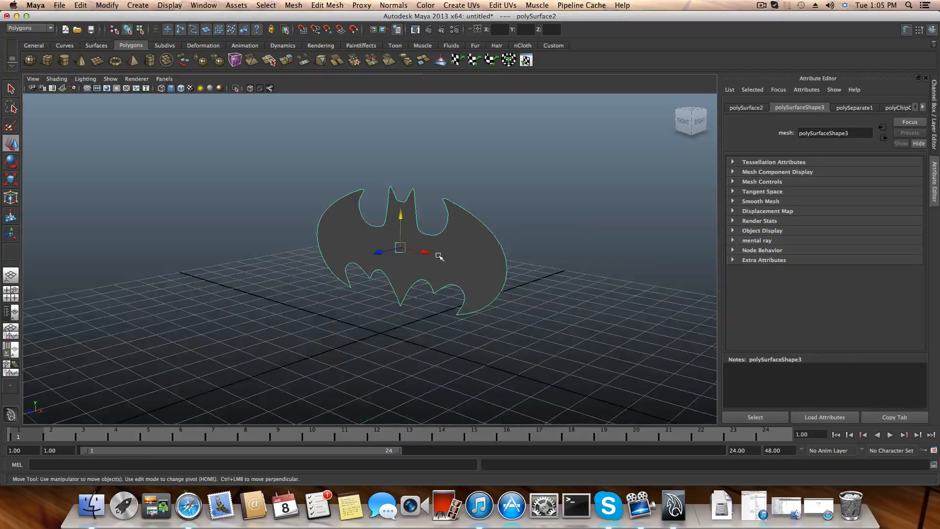
click(8, 354)
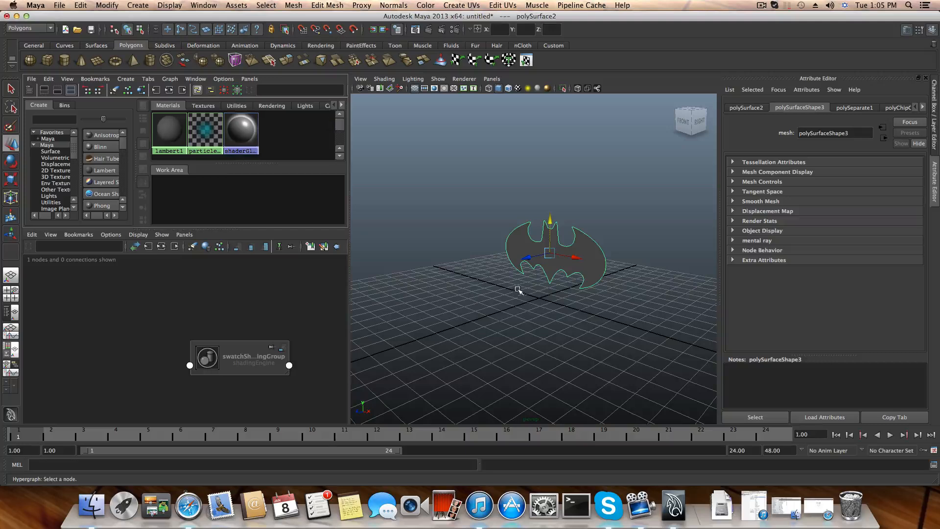
Step: Enlarge the Hypershade both downward and sideways, then select the flat bat face and frame it in the narrowed perspective view
click(468, 289)
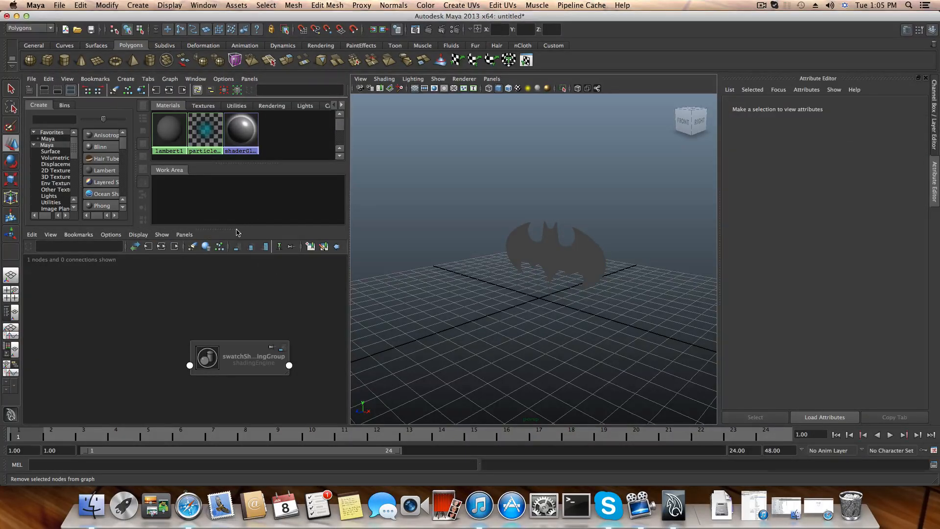
drag(230, 229, 232, 279)
drag(233, 318, 241, 357)
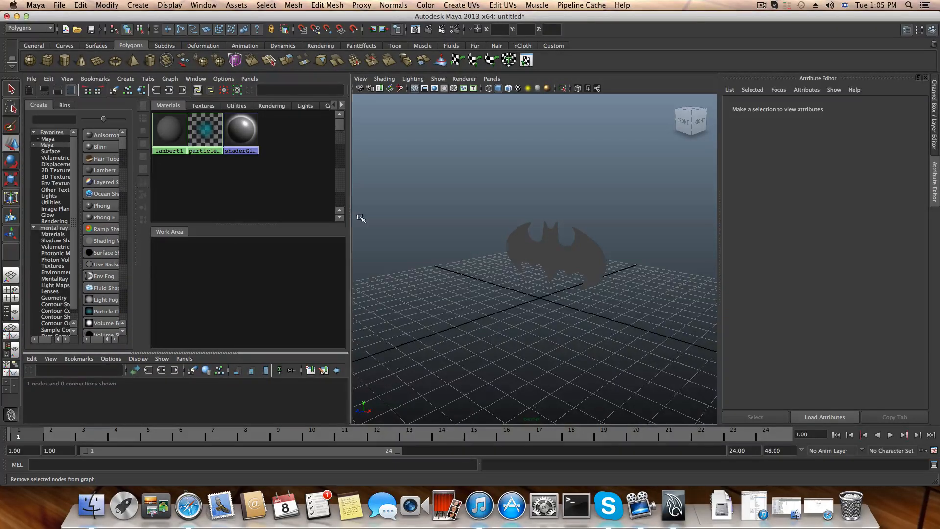
drag(349, 216, 482, 232)
scroll(653, 278, up, 5)
scroll(653, 278, down, 5)
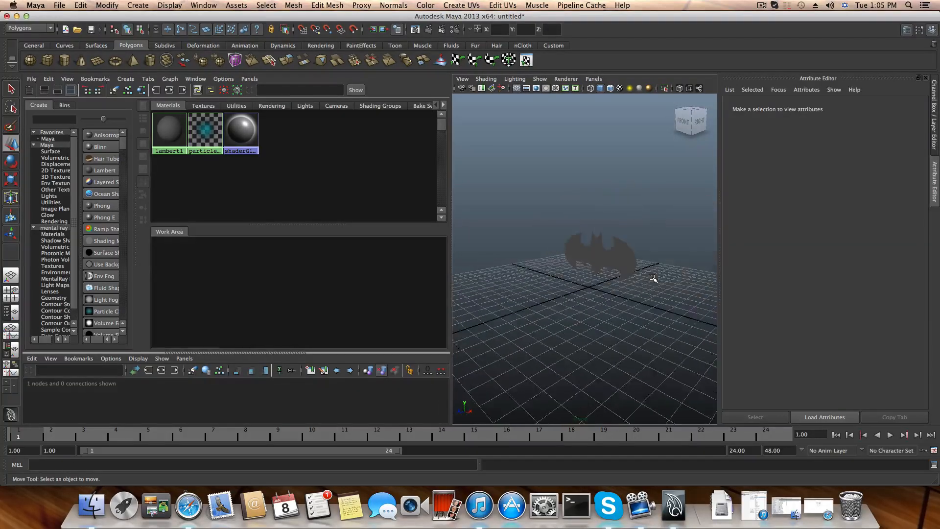
alt+middle_drag(653, 277, 625, 283)
click(572, 260)
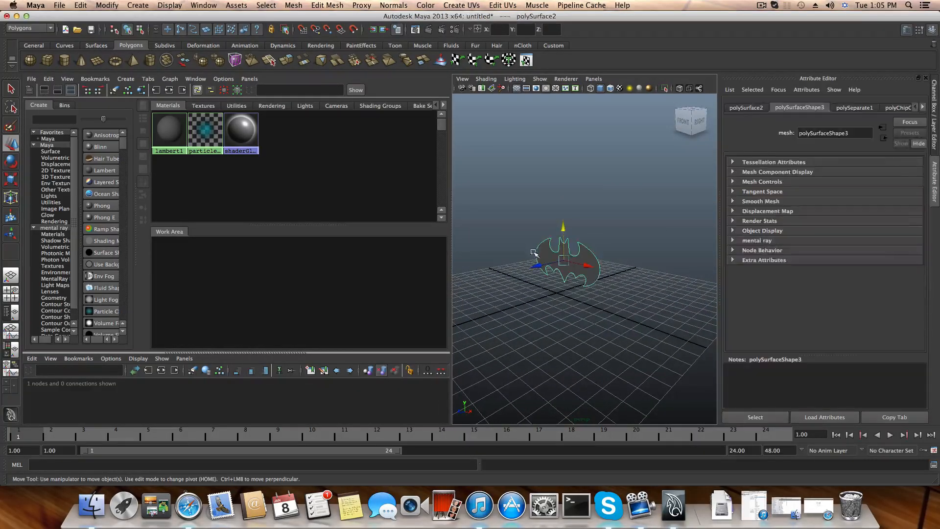
key(f)
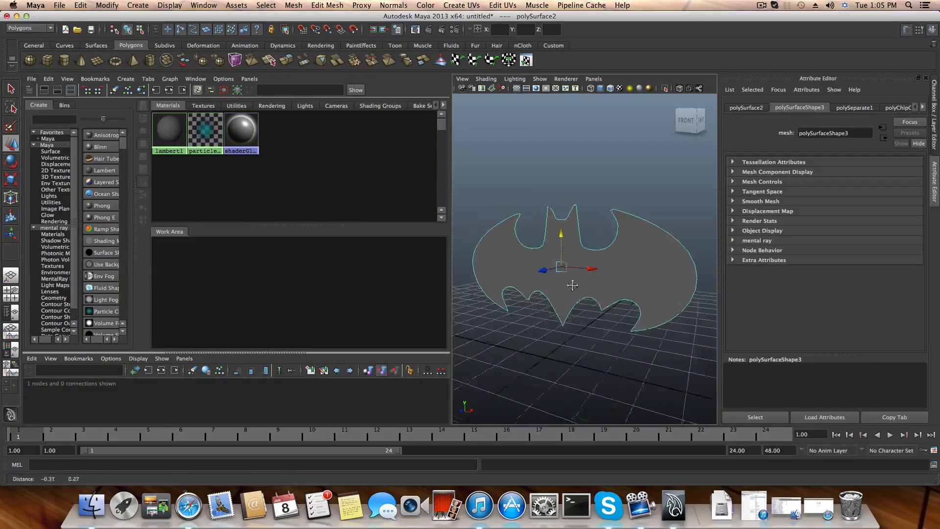
Step: Widen the Hypershade's node creation list and create a new Blinn material
drag(73, 185, 82, 185)
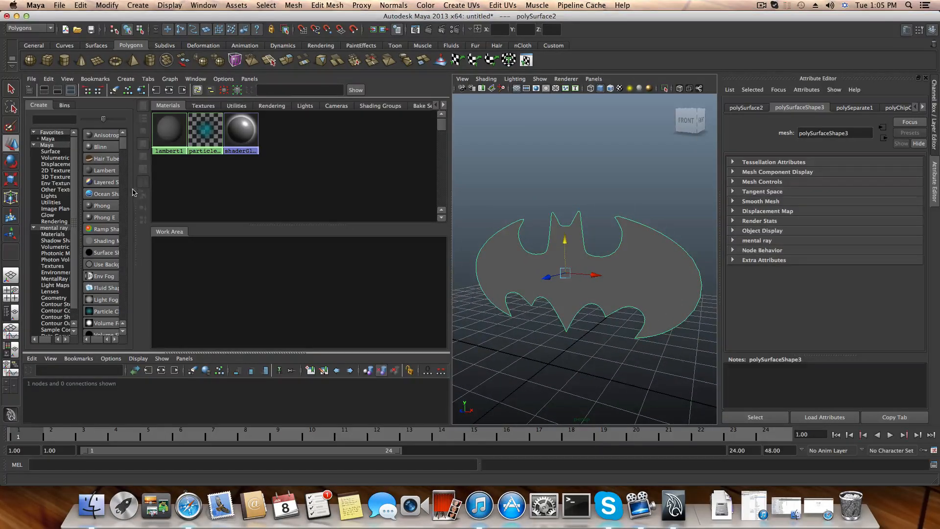
drag(143, 193, 189, 188)
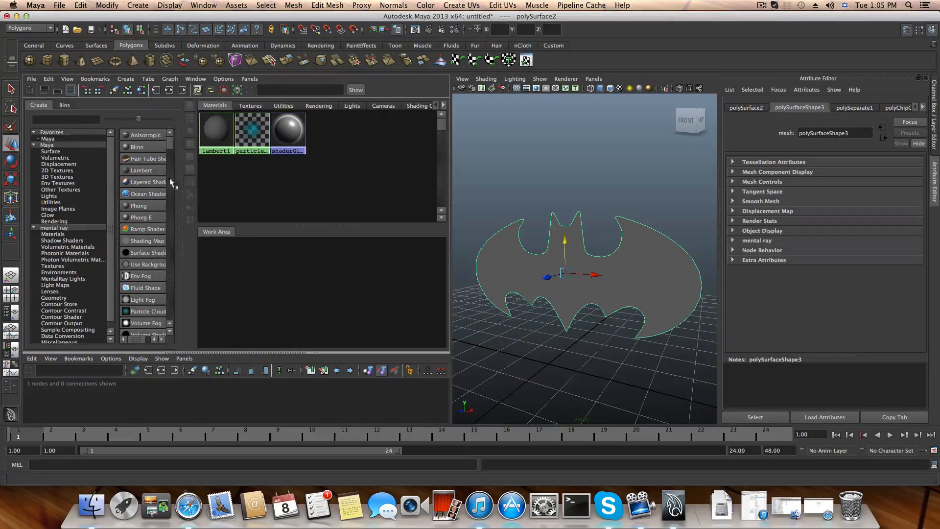
click(137, 148)
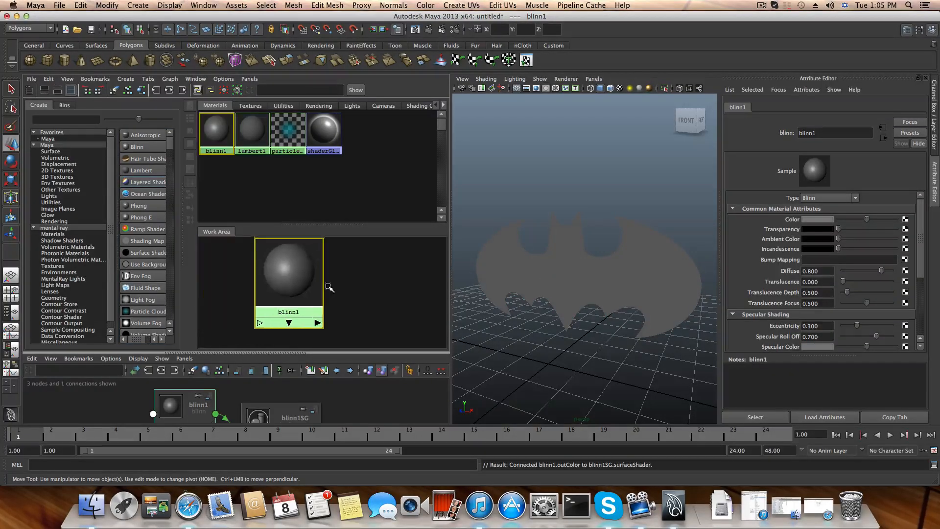
Step: Give the Hypershade work area more height and reposition the Blinn node, shown smaller with free space beside it
drag(296, 290, 344, 288)
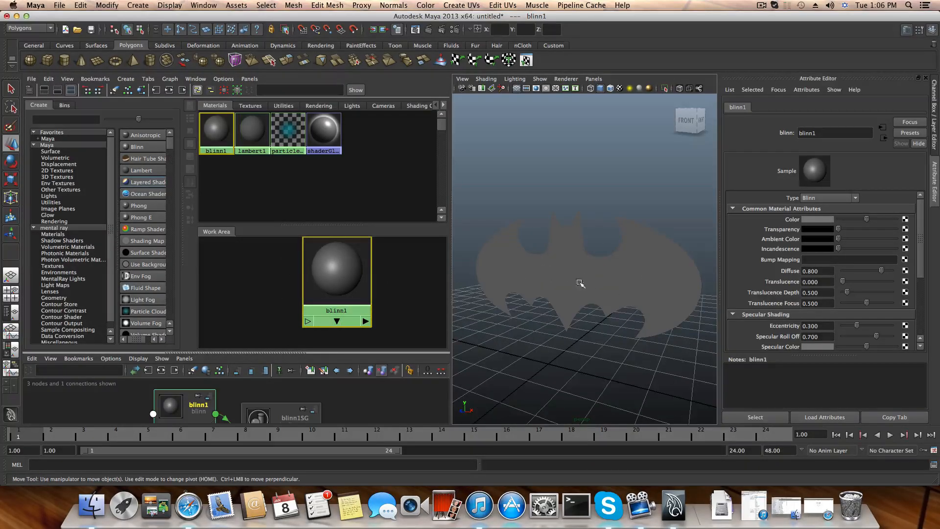
scroll(302, 269, down, 4)
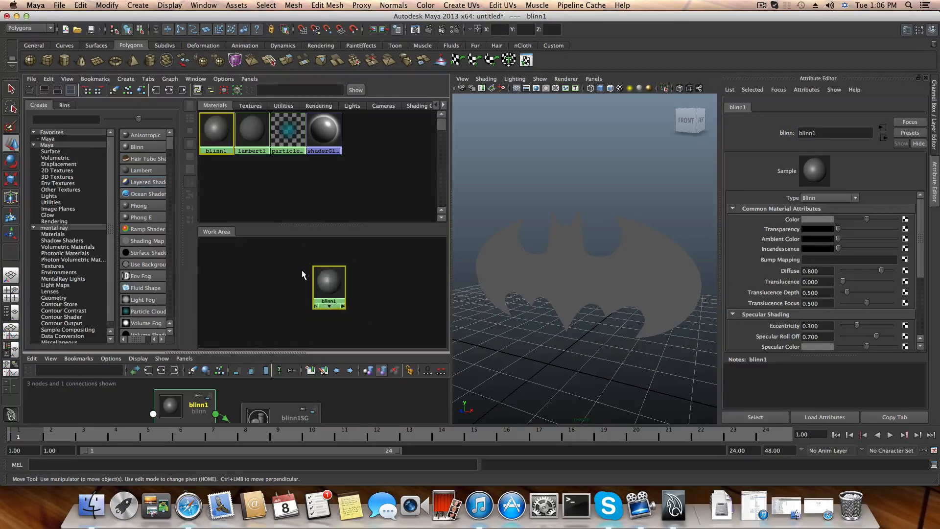
scroll(304, 274, up, 4)
drag(325, 225, 325, 180)
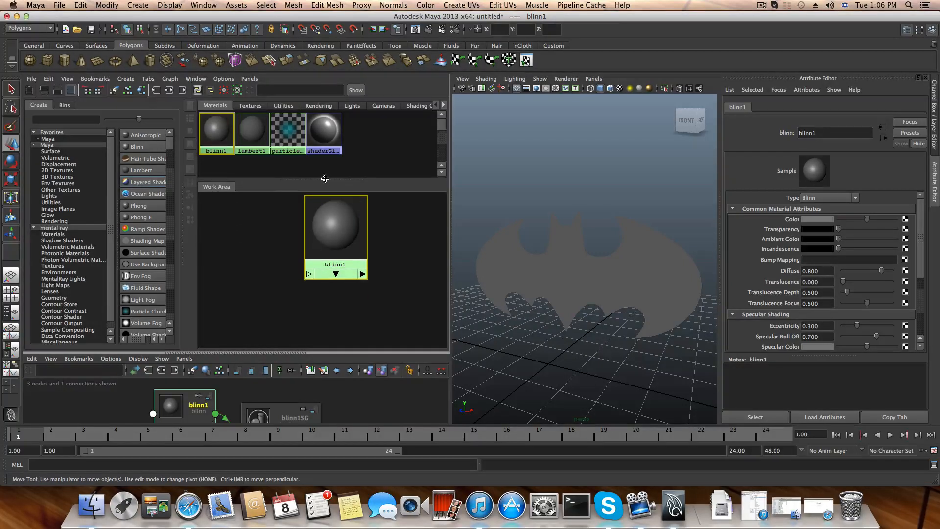
scroll(344, 235, down, 3)
scroll(347, 260, up, 1)
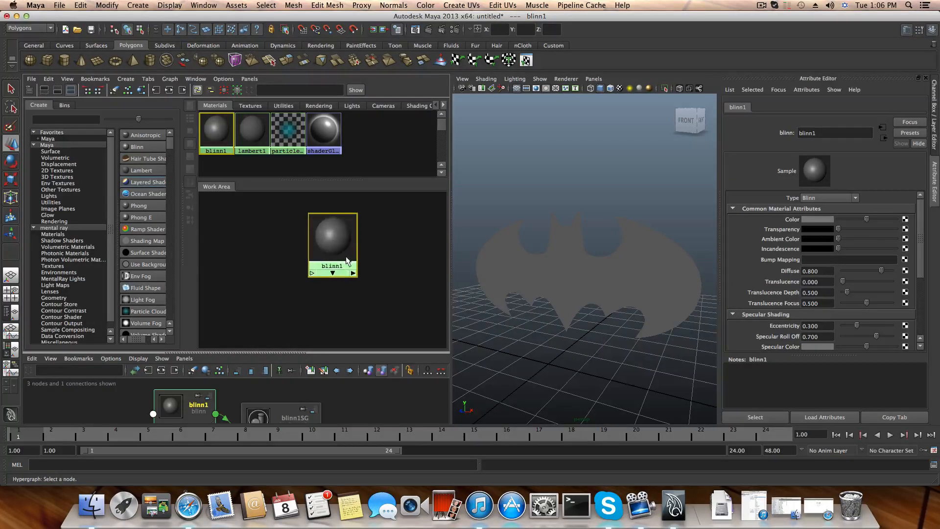
mouse_move(331, 236)
mouse_down()
mouse_move(332, 311)
mouse_move(332, 240)
mouse_up()
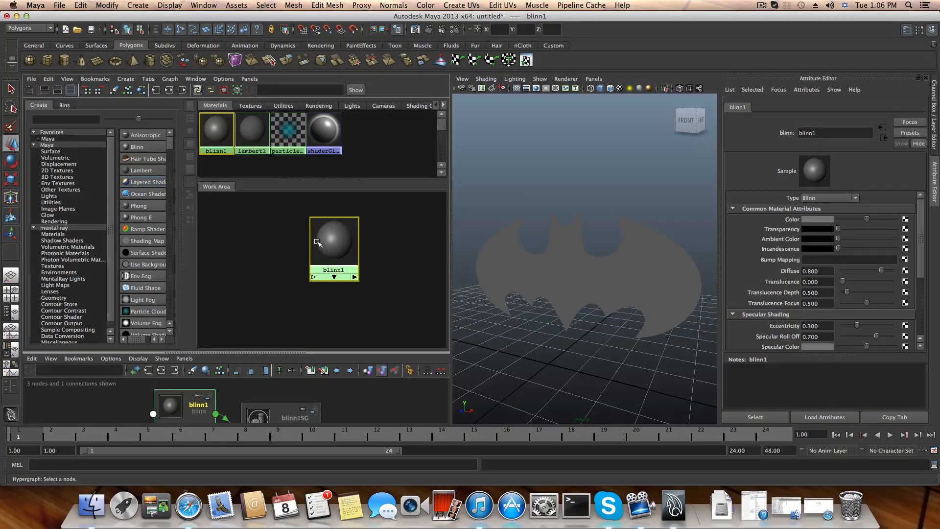
mouse_move(299, 229)
alt+middle_down()
mouse_move(300, 269)
mouse_move(300, 214)
alt+middle_up()
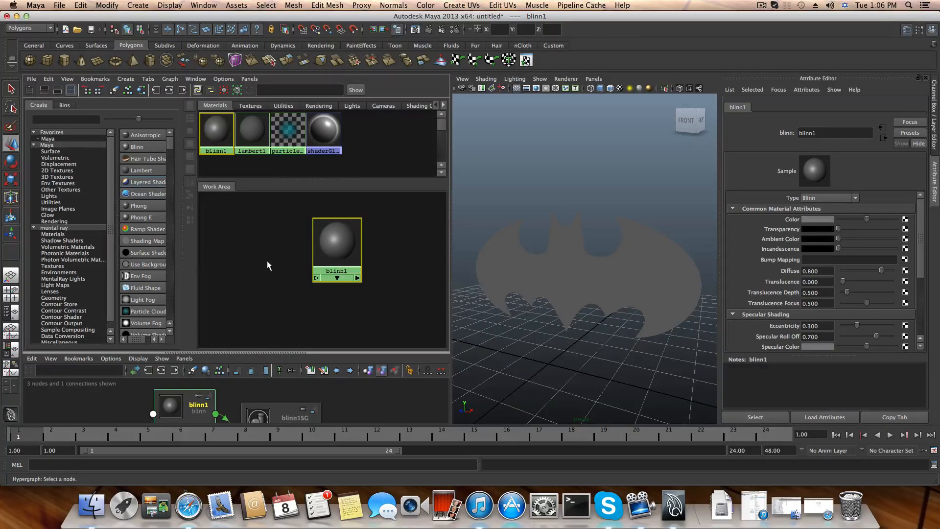
alt+middle_drag(266, 258, 269, 279)
alt+right_drag(310, 267, 267, 264)
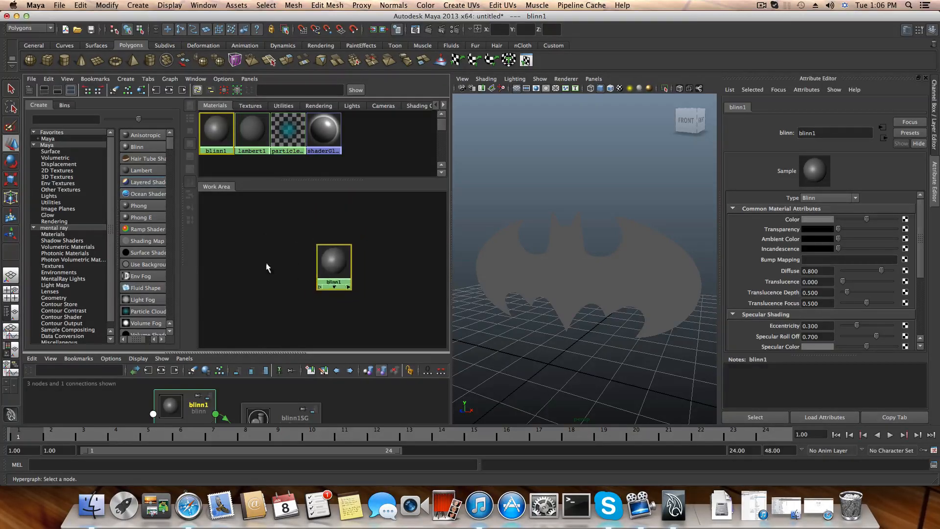
alt+middle_drag(268, 267, 278, 254)
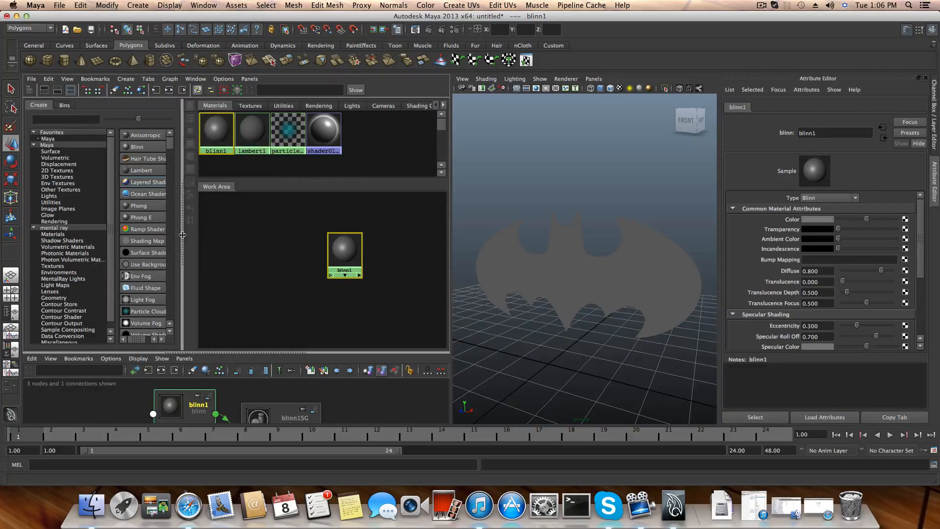
Step: Create a File texture node and place it between its 2D placement node and the Blinn material
drag(183, 235, 191, 235)
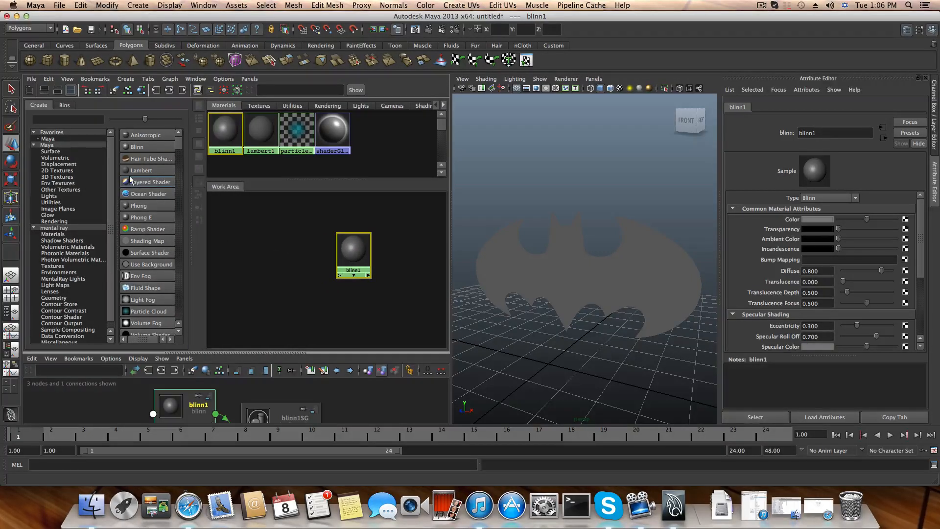
scroll(134, 191, down, 5)
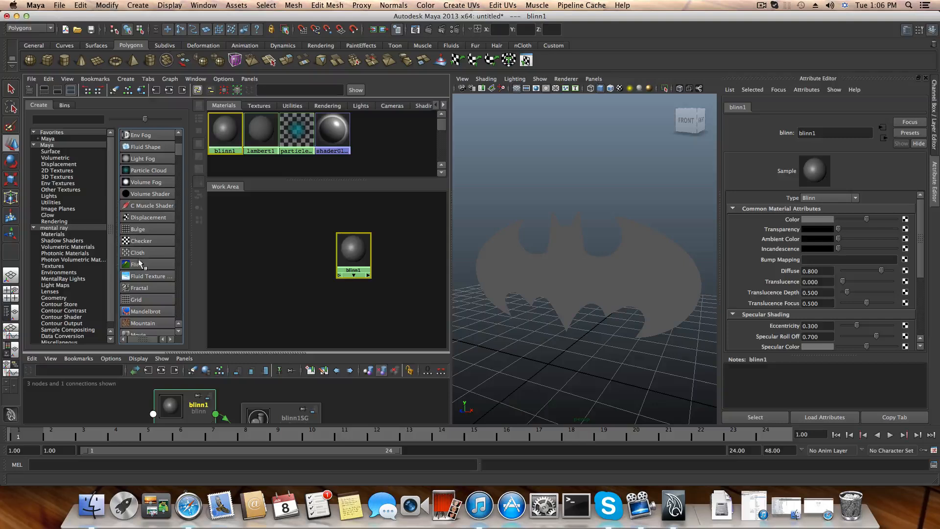
click(47, 147)
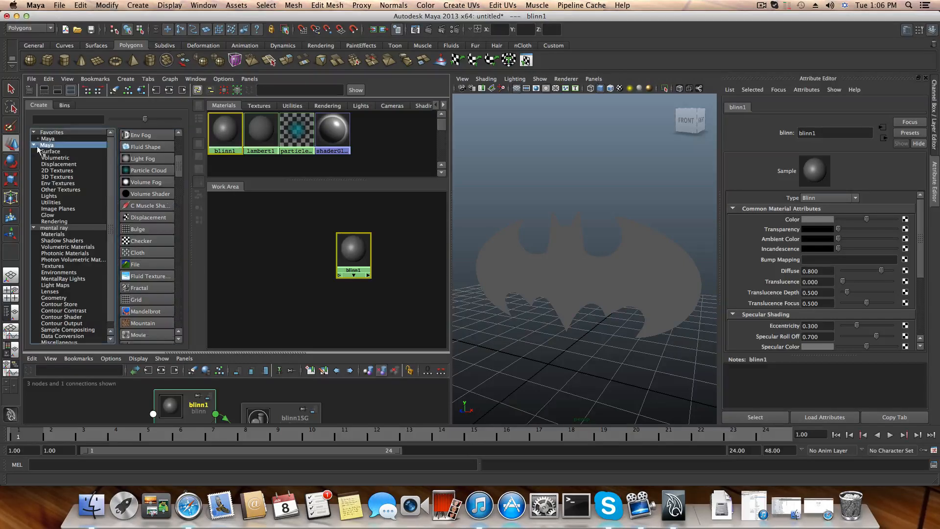
click(135, 264)
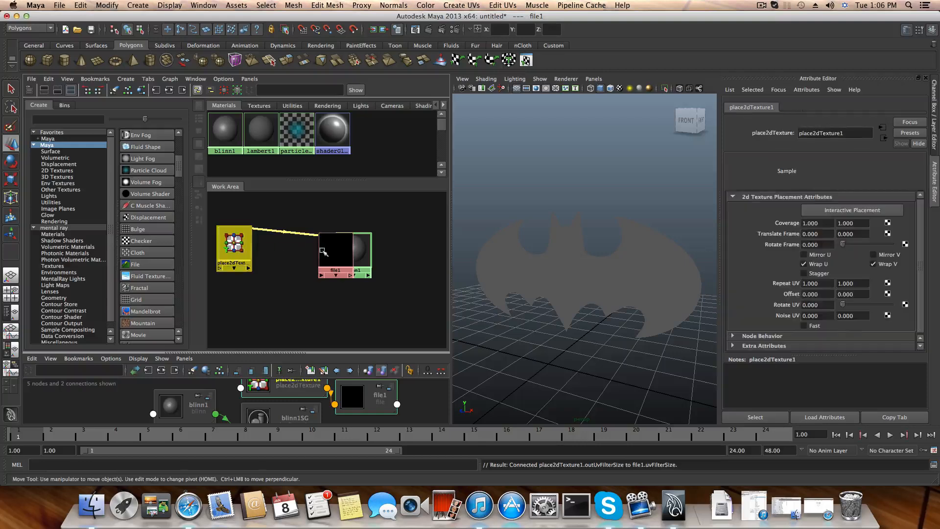
drag(323, 251, 274, 245)
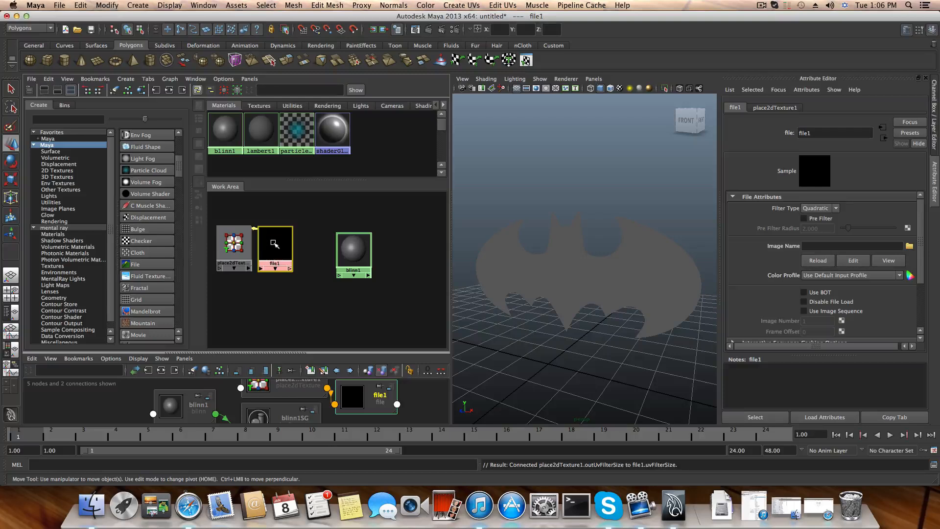
Step: Load batmanjpg.jpg from the Desktop as the image of the file texture
click(910, 247)
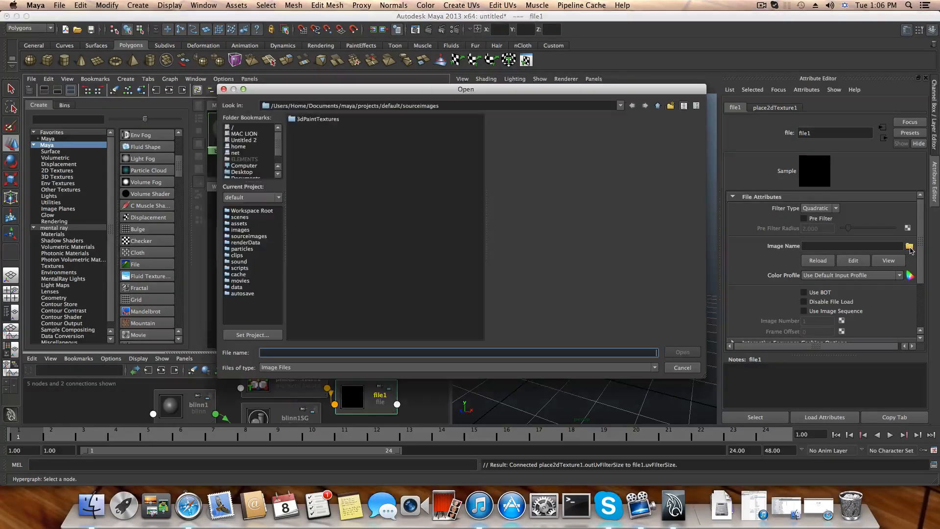
click(242, 173)
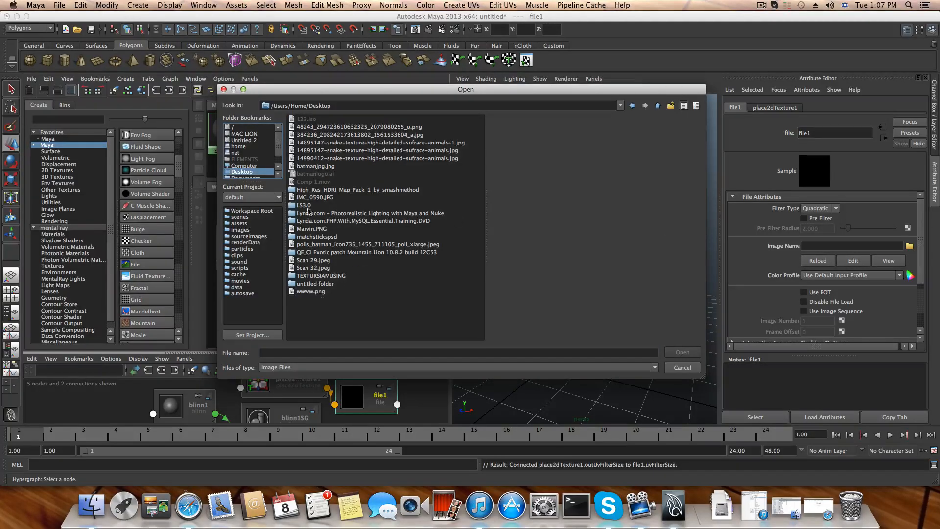
click(308, 166)
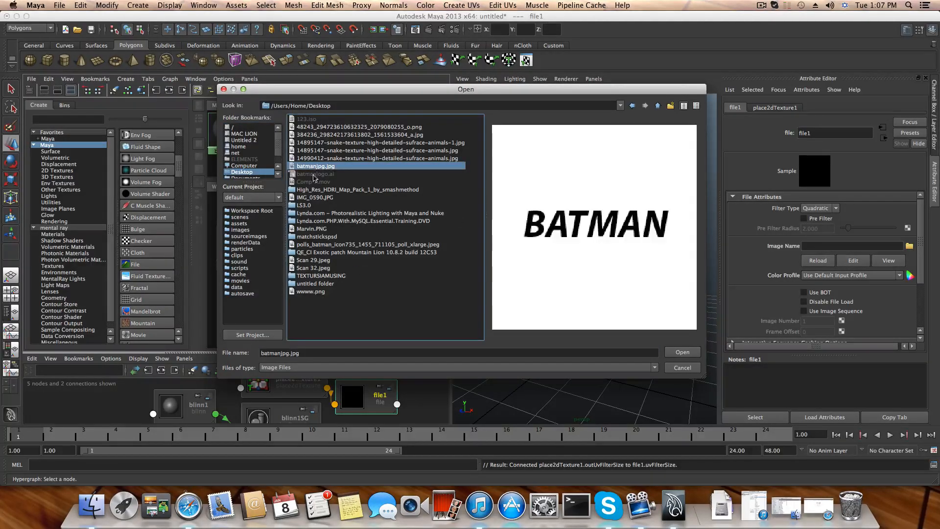
click(682, 353)
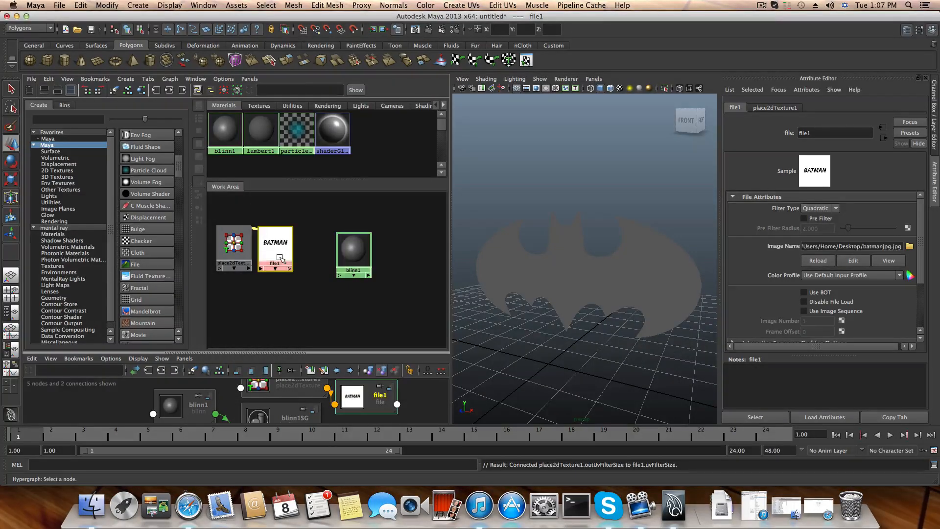
Step: Rearrange the texture nodes, connect the file texture to the Blinn material's Color, and select the flat bat face
drag(281, 259, 240, 241)
click(240, 245)
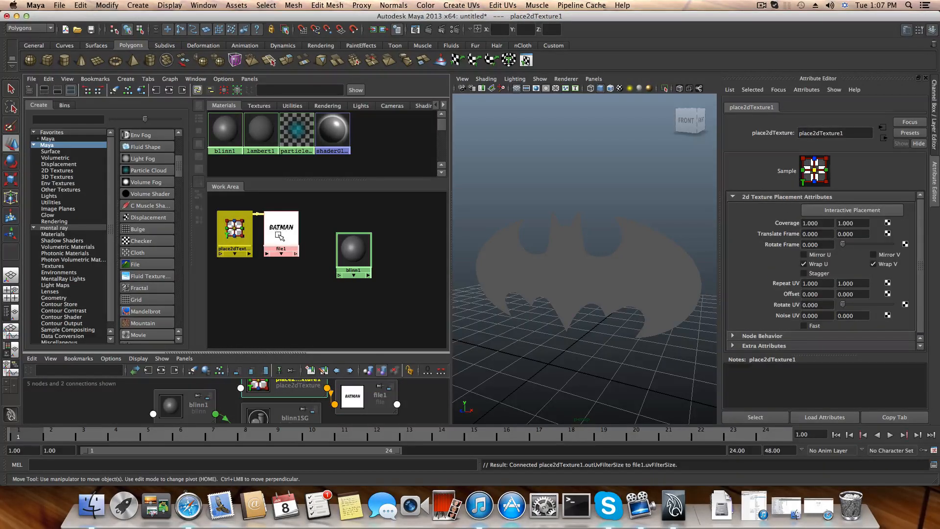
click(351, 249)
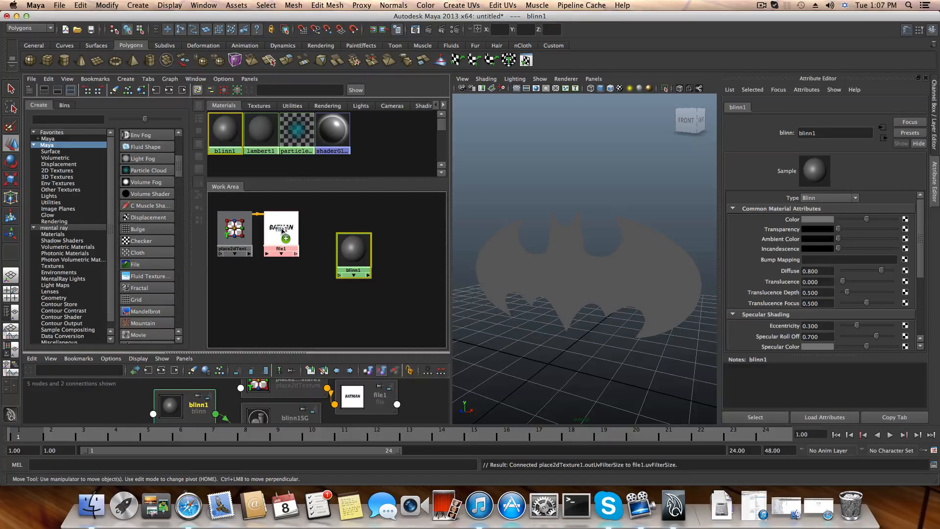
middle_drag(282, 230, 788, 219)
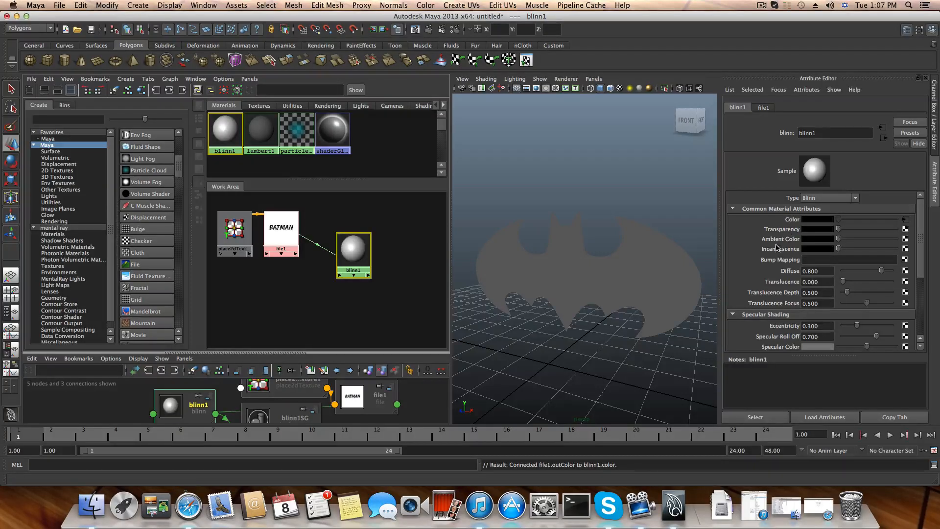
click(622, 280)
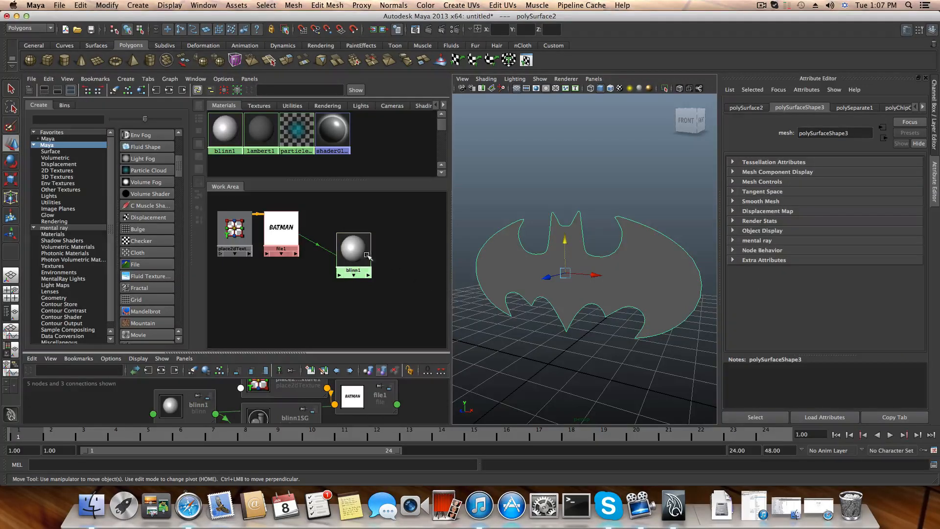
Step: Assign the textured Blinn material to the selected bat mesh
right_click(354, 251)
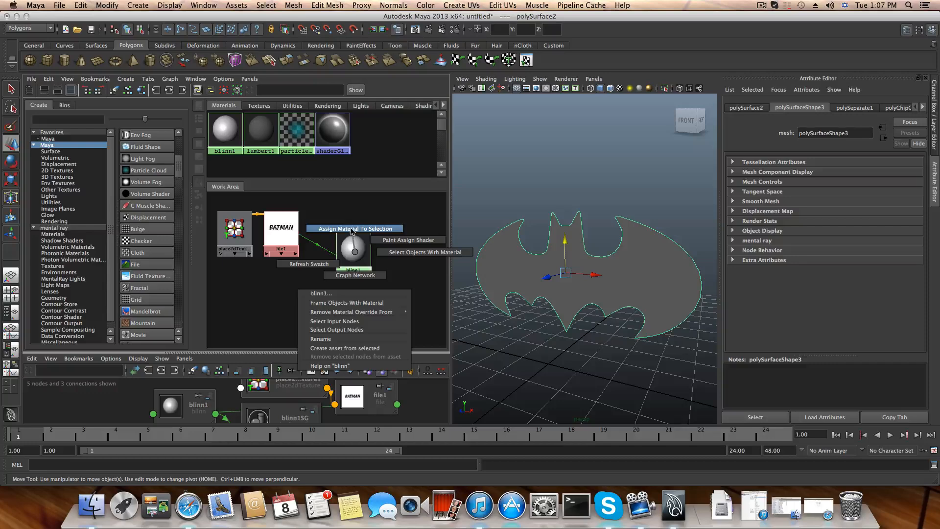
click(351, 229)
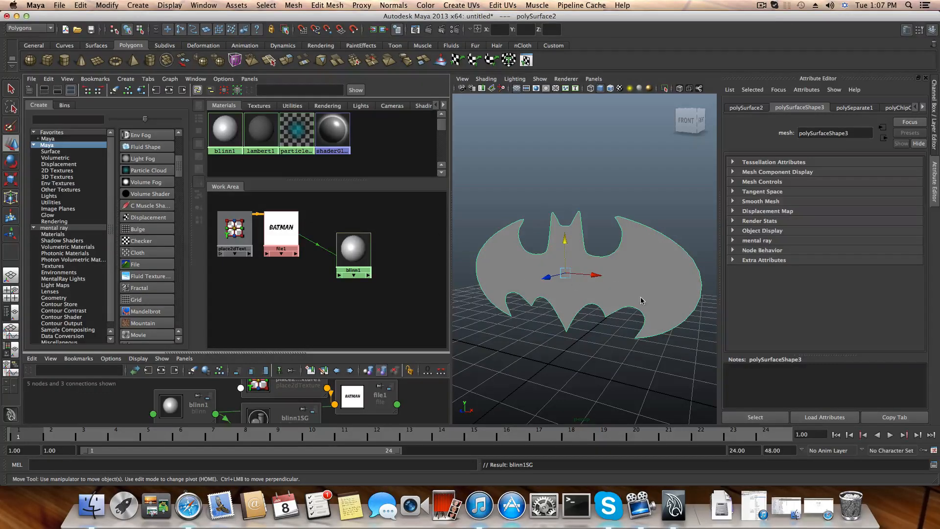
alt+drag(641, 301, 617, 299)
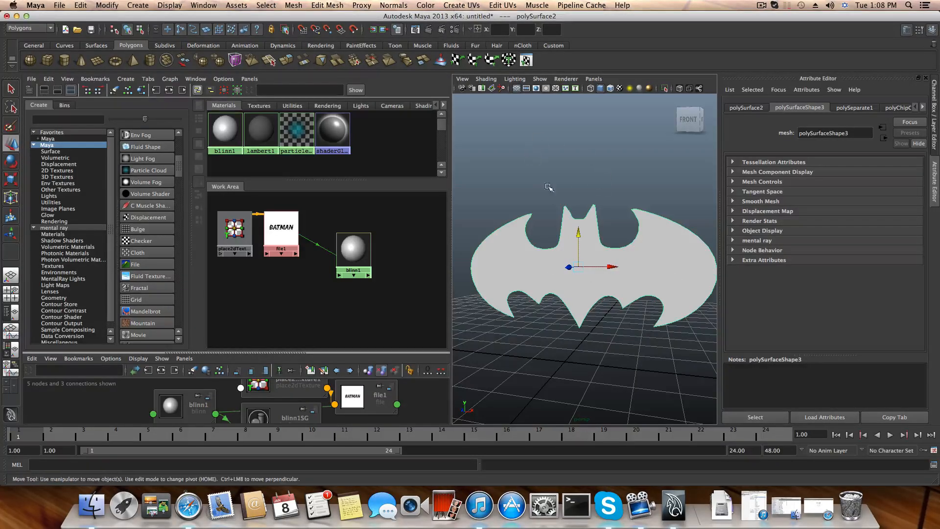
Step: Apply a planar UV mapping to the bat mesh and reselect the mesh as an object
click(462, 5)
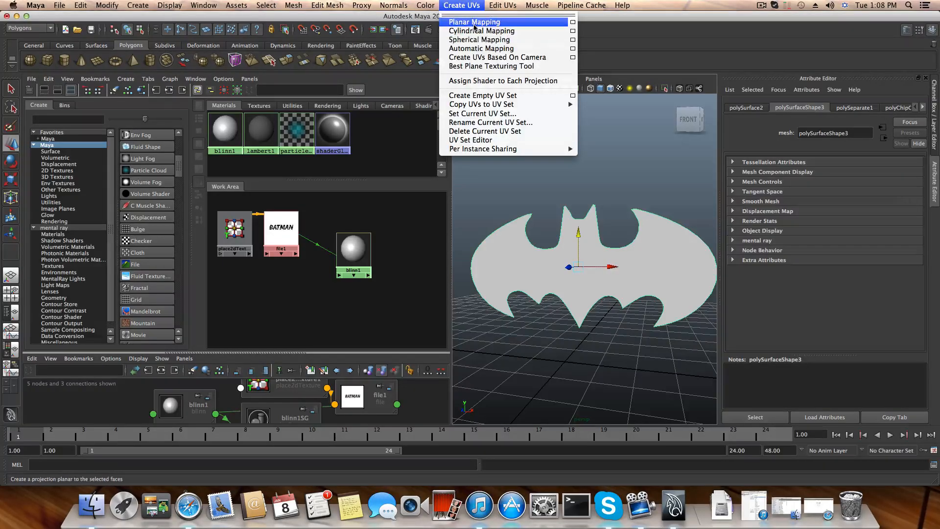
click(474, 25)
alt+drag(509, 267, 618, 227)
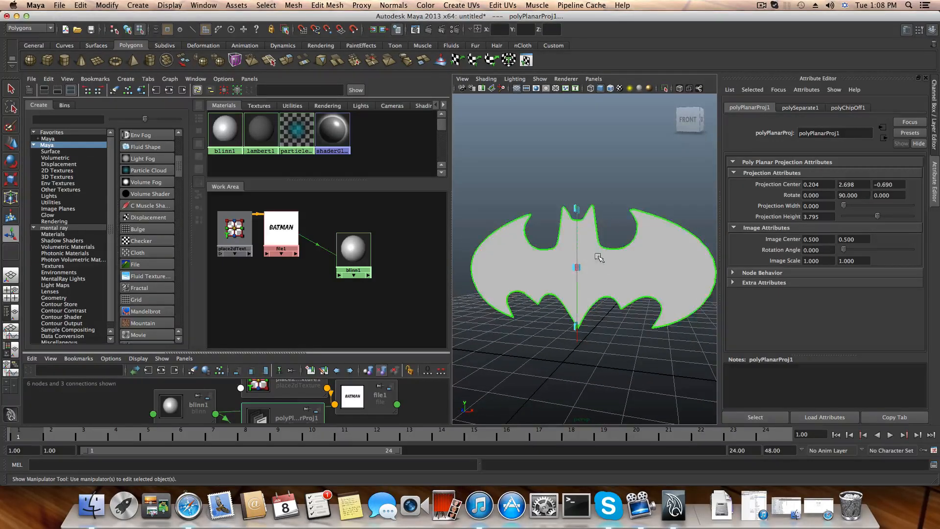
click(461, 5)
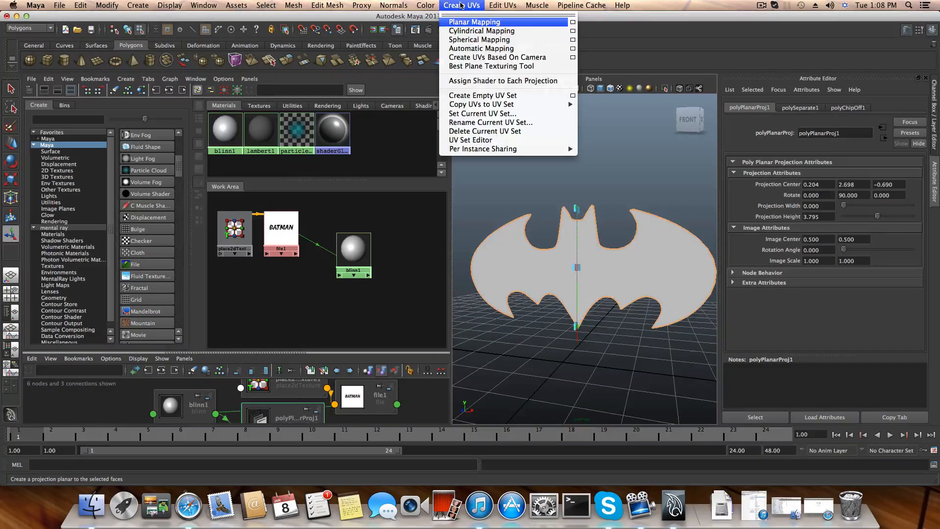
click(472, 40)
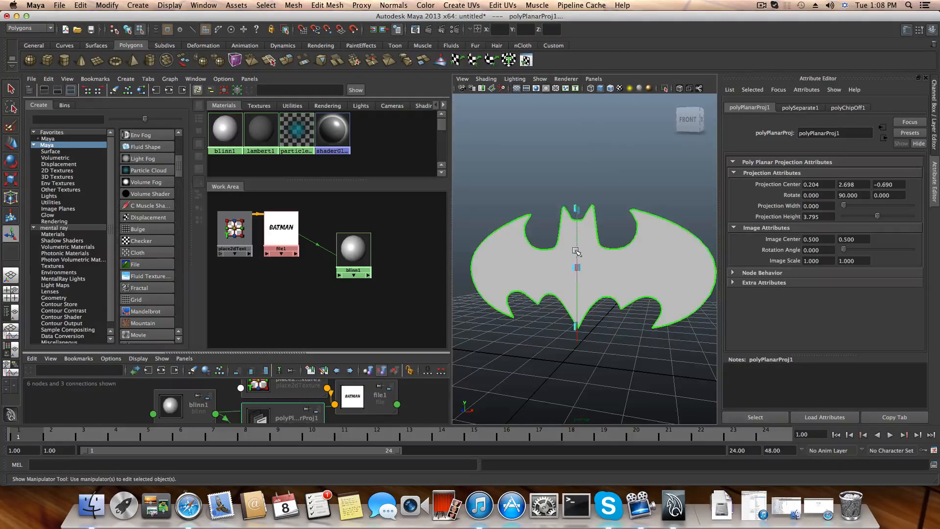
click(577, 206)
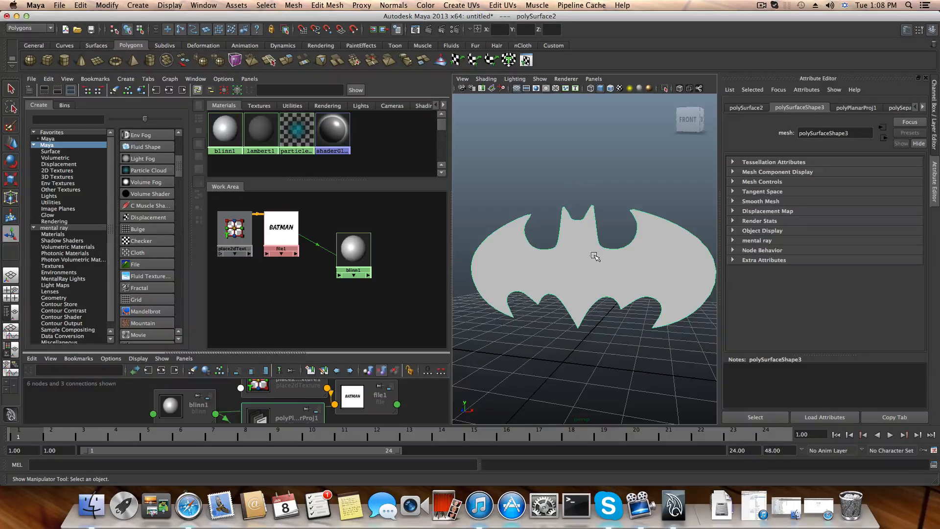
Step: View the bat straight from the front and create its UVs based on the camera
click(455, 6)
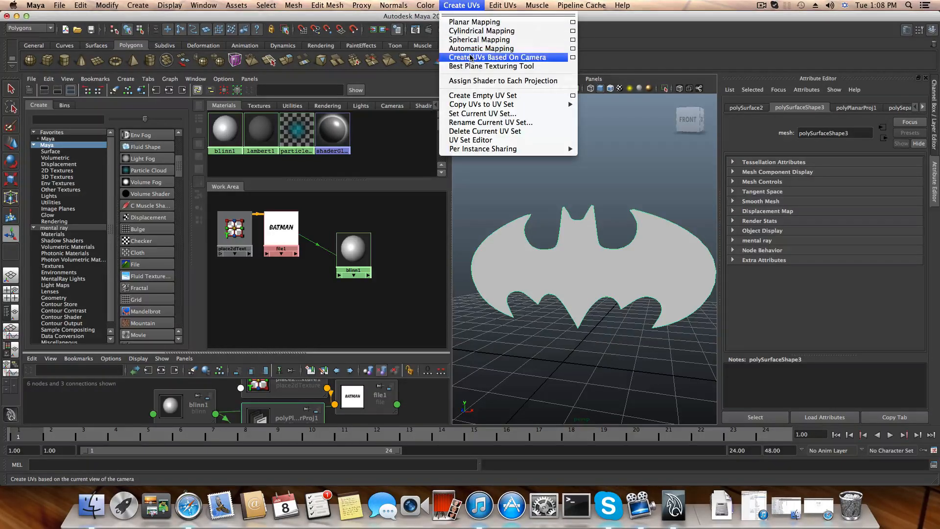
click(471, 6)
key(6)
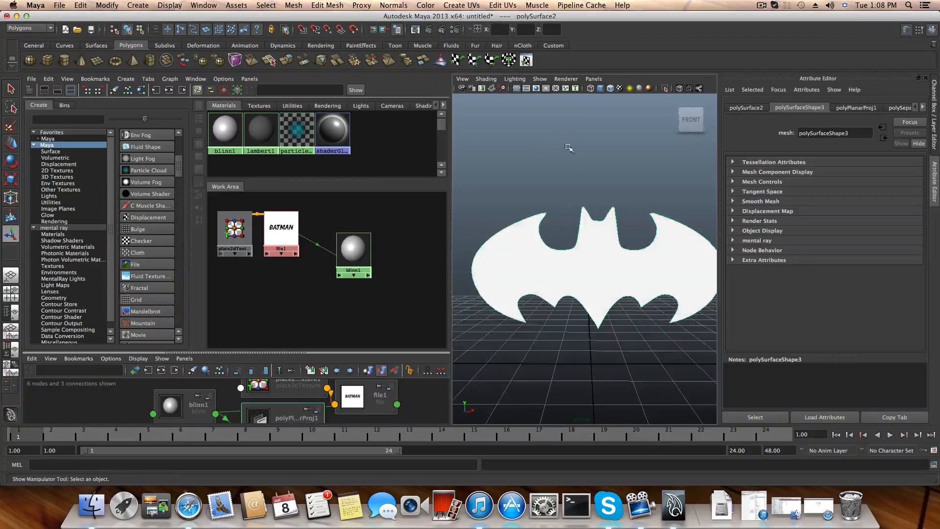
click(687, 121)
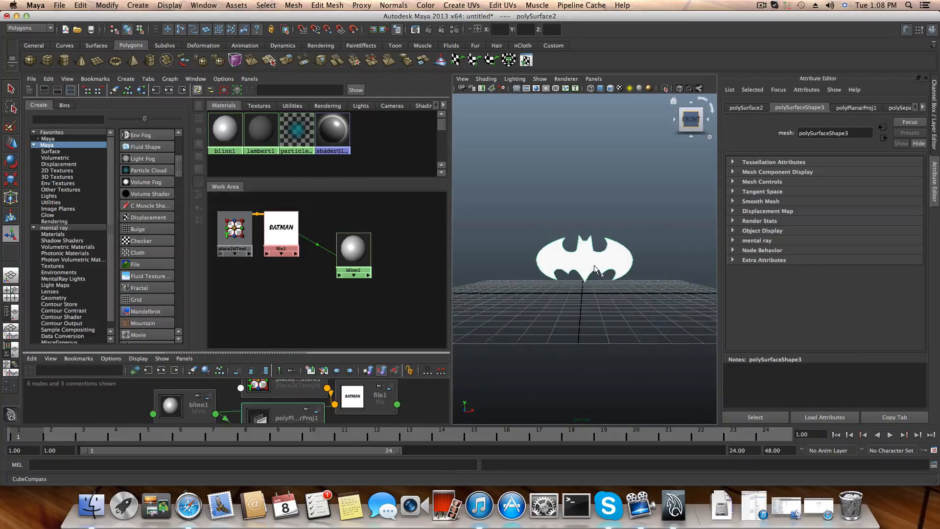
click(690, 122)
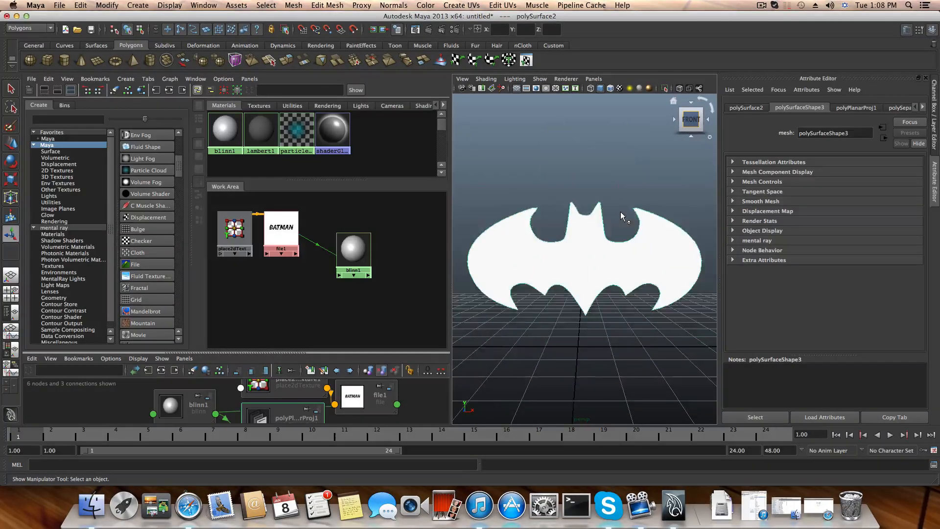
click(463, 5)
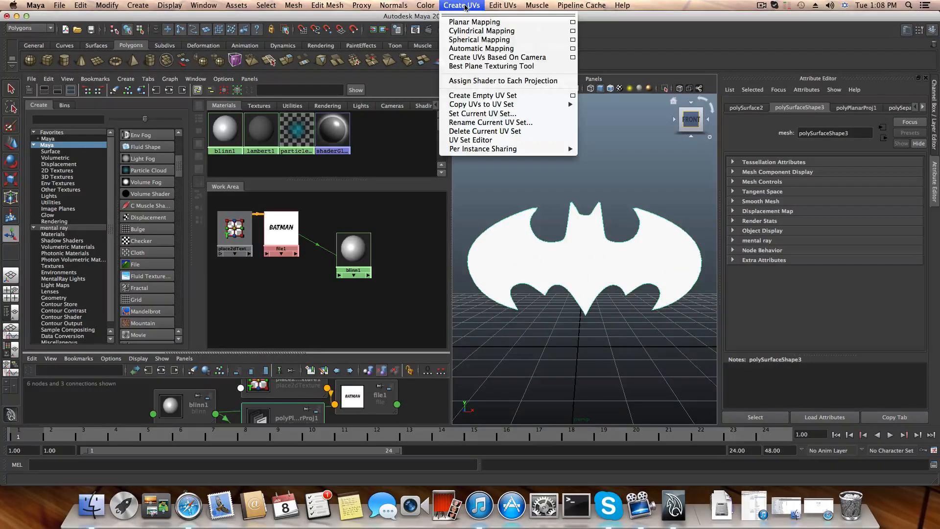
click(484, 60)
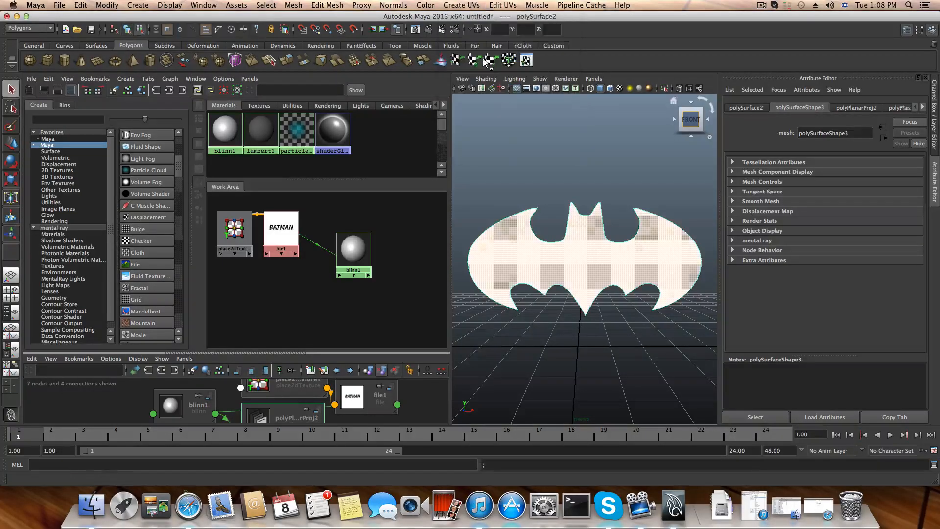
mouse_move(609, 241)
alt+mouse_down()
mouse_move(473, 242)
mouse_move(625, 247)
alt+mouse_up()
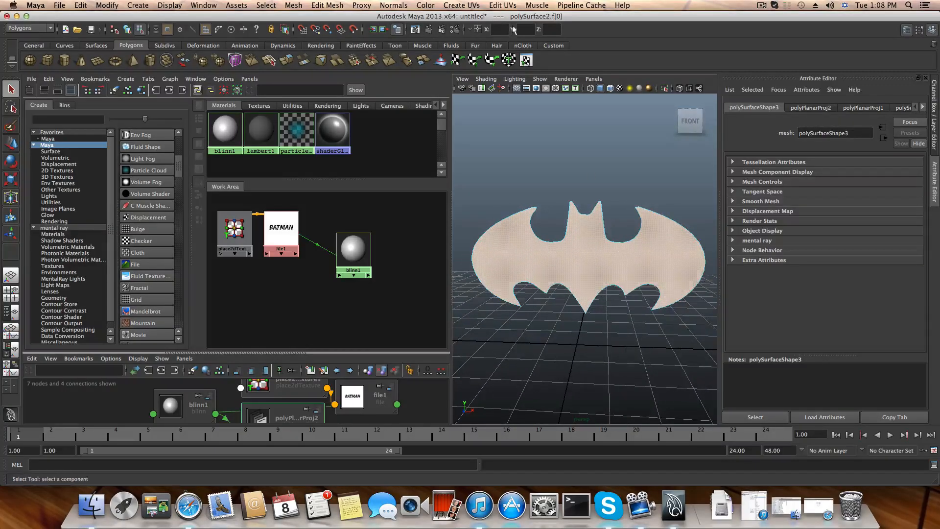
Step: Open the UV Texture Editor for the bat, with its full UV outline shown over the BATMAN image
click(467, 6)
mouse_move(500, 6)
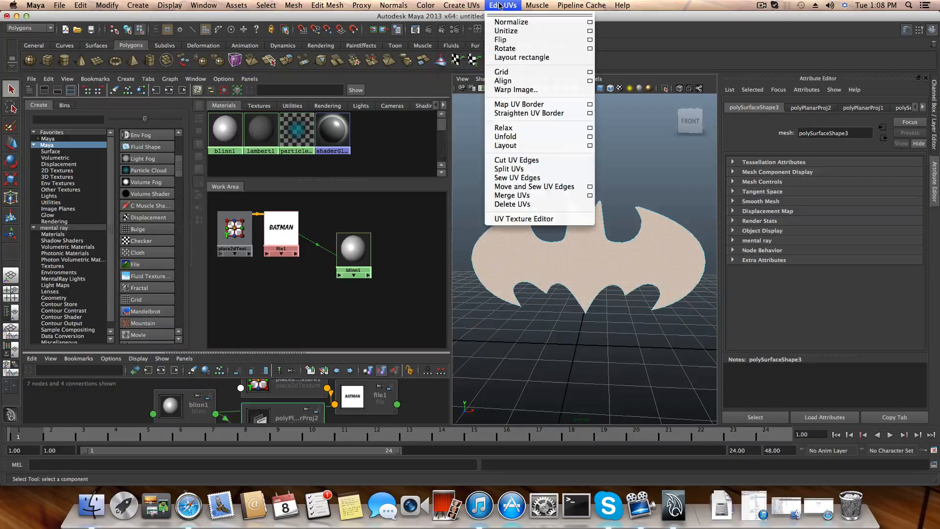
click(530, 219)
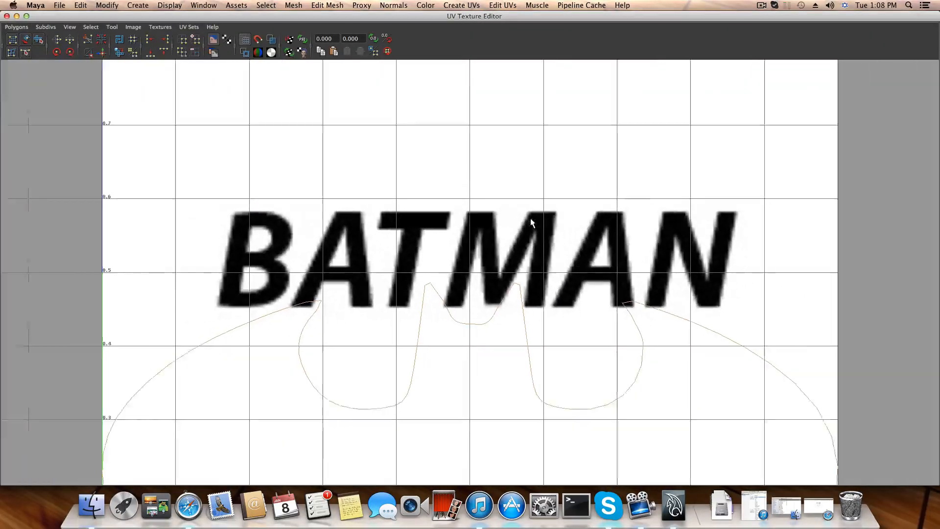
scroll(531, 219, down, 10)
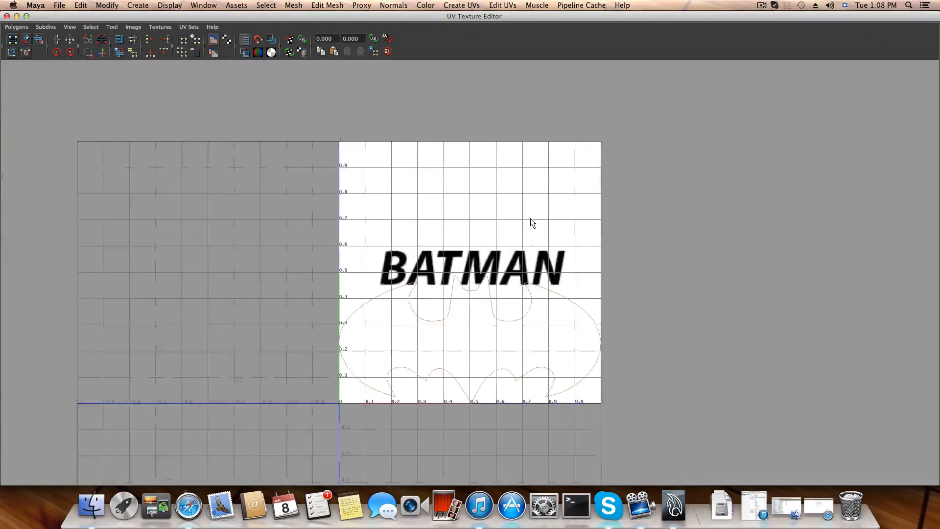
drag(465, 18, 466, 16)
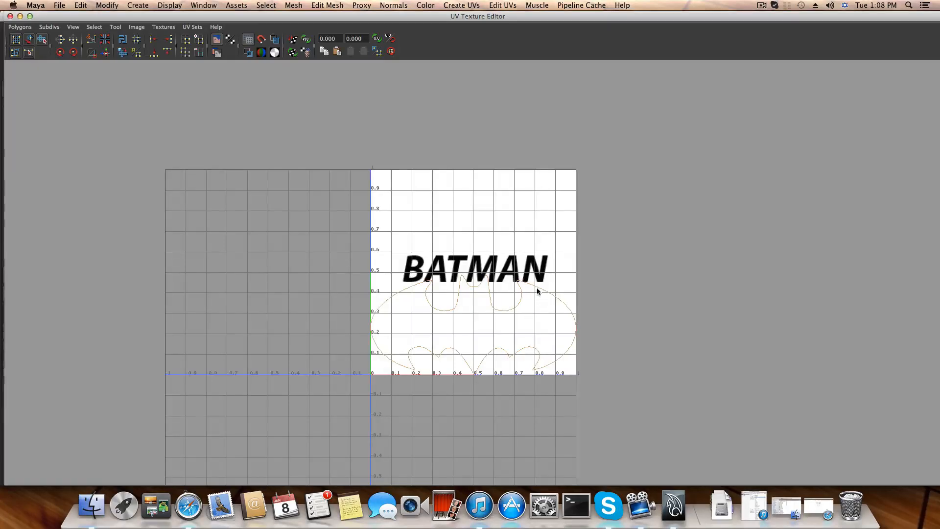
Step: Select all of the bat's UVs and move them straight up until the BATMAN lettering is centred inside the outline
right_drag(537, 288, 568, 289)
drag(270, 212, 595, 388)
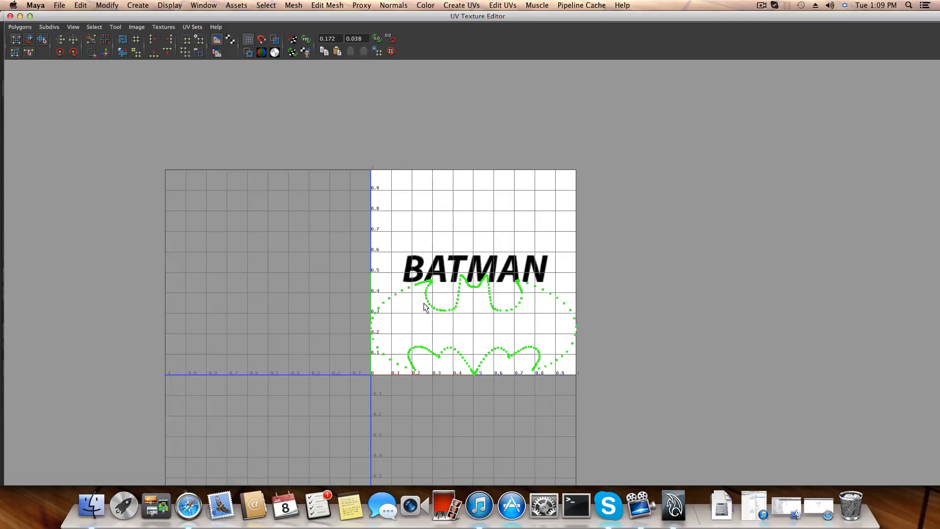
key(w)
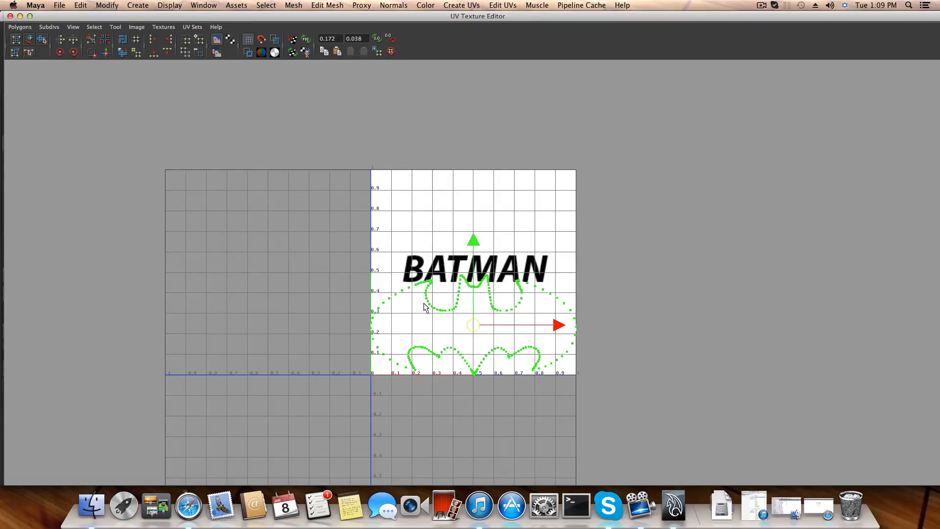
click(474, 240)
drag(475, 239, 477, 181)
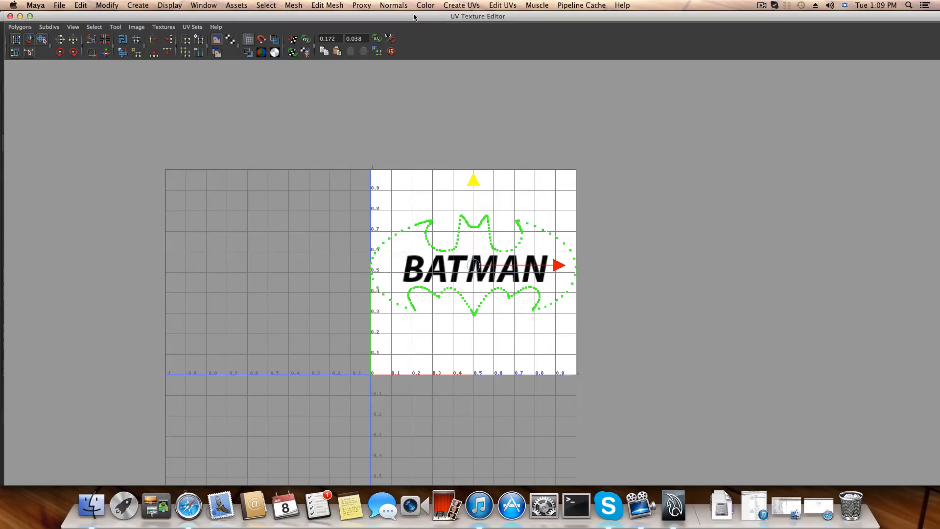
Step: Move the UV Texture Editor aside to check the mesh, return the bat to object selection, and close the editor
drag(414, 17, 429, 385)
click(602, 294)
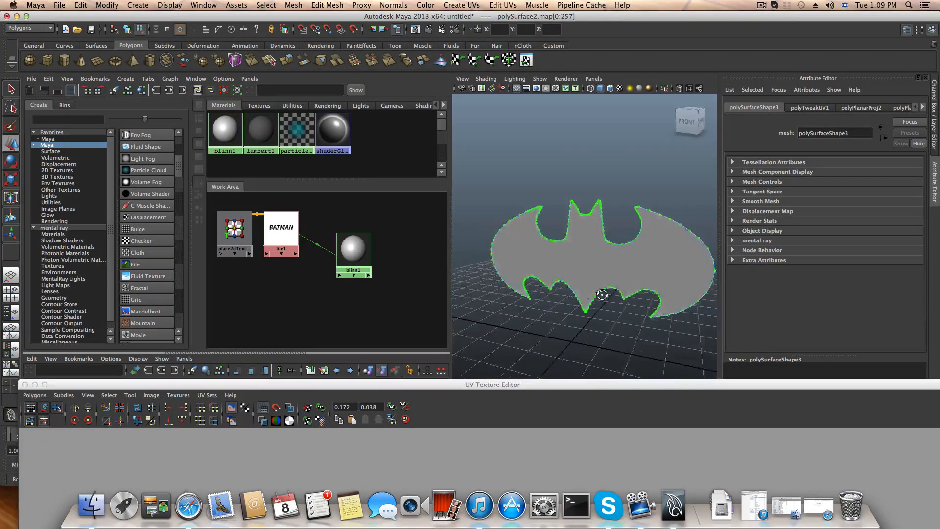
alt+drag(602, 295, 629, 287)
drag(507, 385, 473, 72)
key(F8)
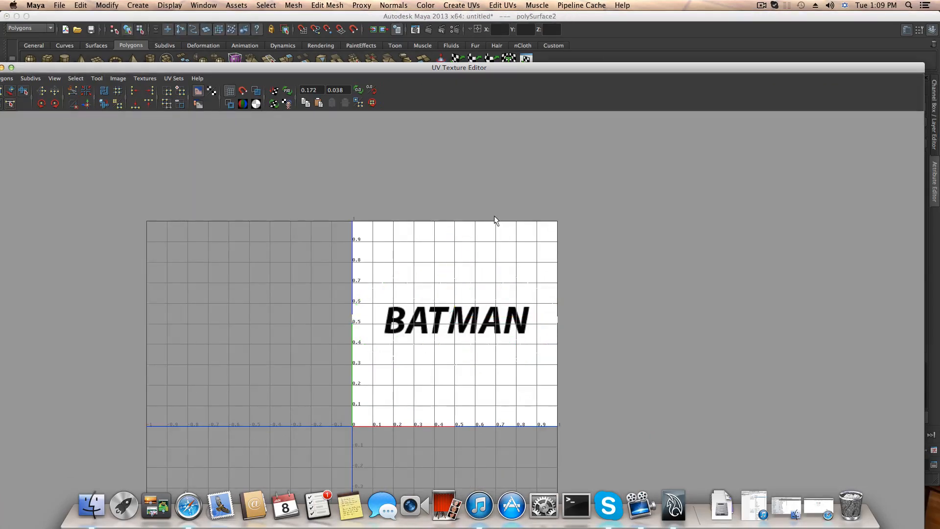
drag(61, 69, 130, 52)
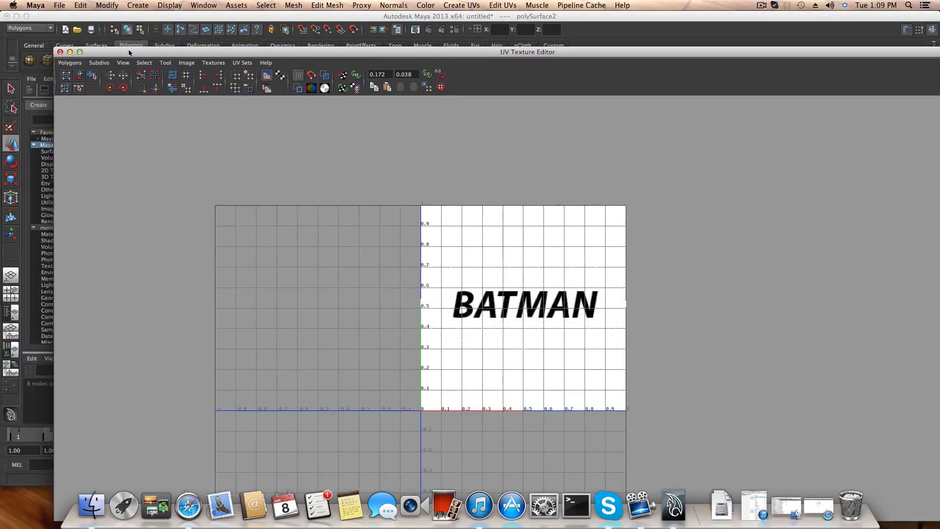
click(61, 52)
scroll(598, 297, up, 5)
scroll(598, 297, down, 5)
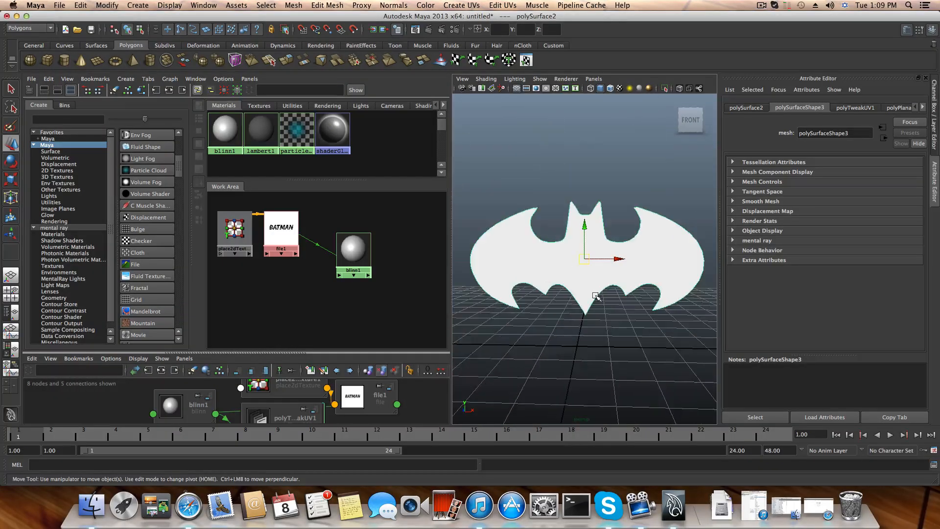
Step: Render the bat from a slightly angled view to check the lettering's placement, and close the render window
alt+drag(597, 297, 570, 304)
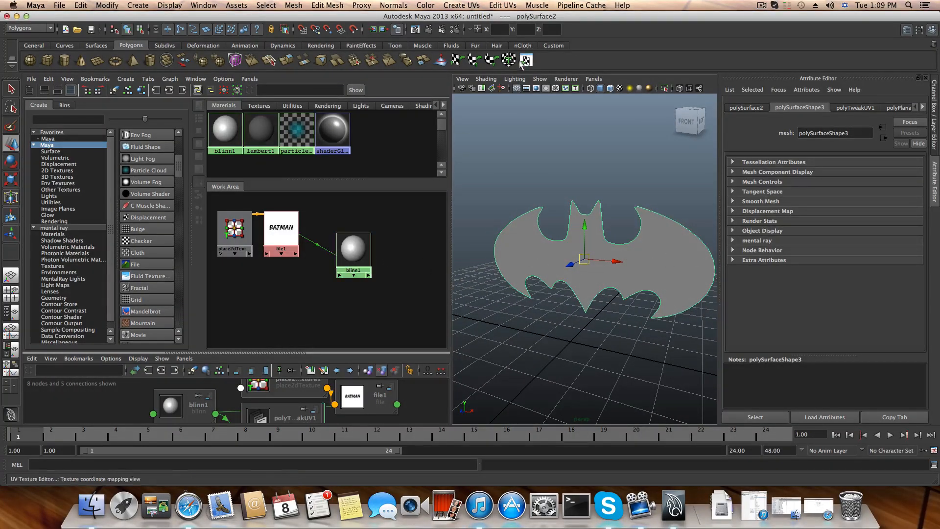
click(433, 28)
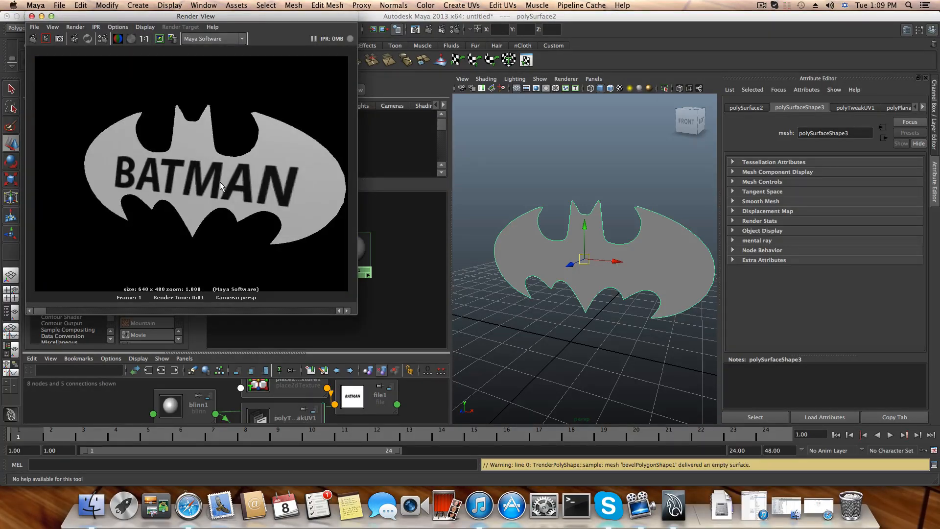
click(32, 17)
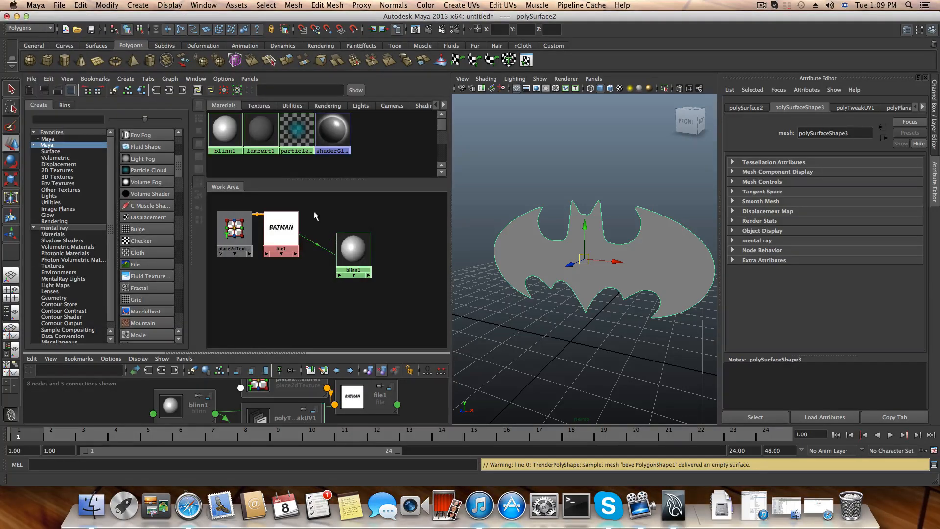
Step: Delete the color connection between the BATMAN file texture and the Blinn material
drag(321, 207, 316, 281)
drag(318, 232, 319, 263)
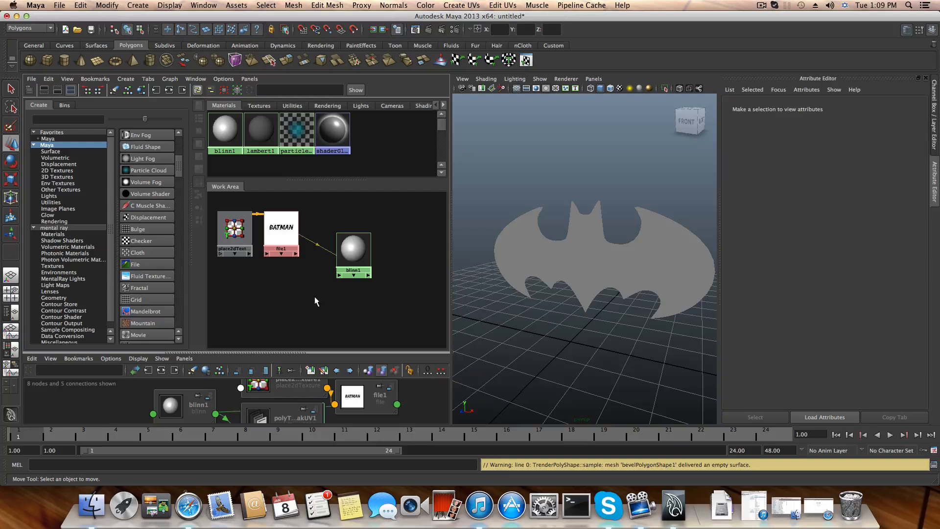
key(Delete)
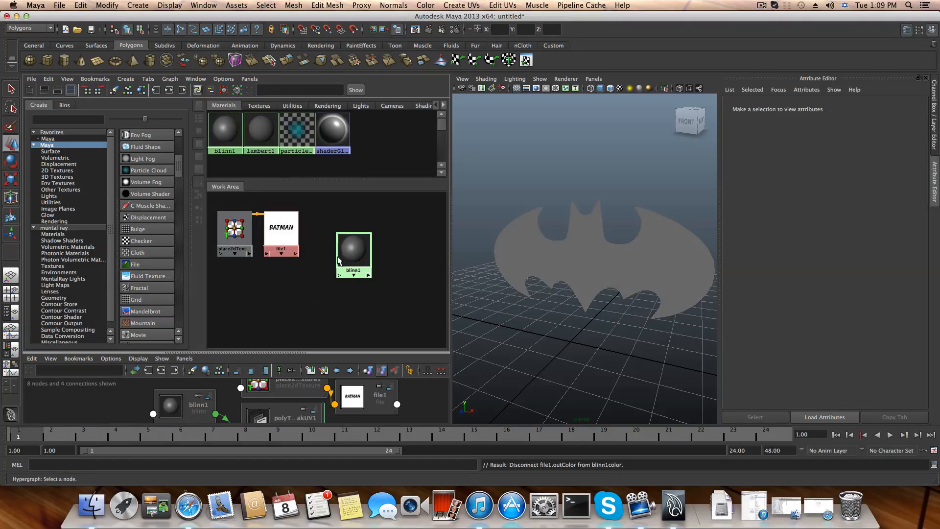
Step: Select the BATMAN file texture and reposition it slightly beside its 2D placement node in the work area
click(588, 251)
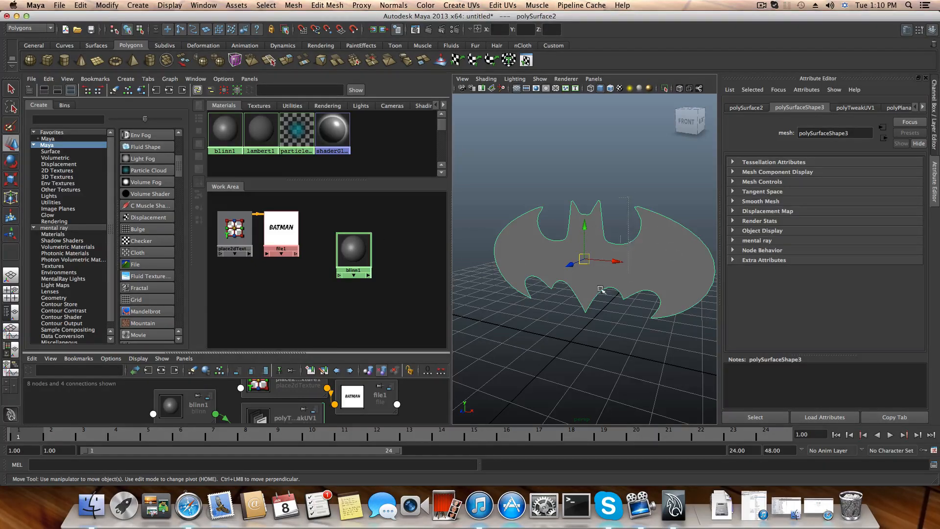
click(281, 228)
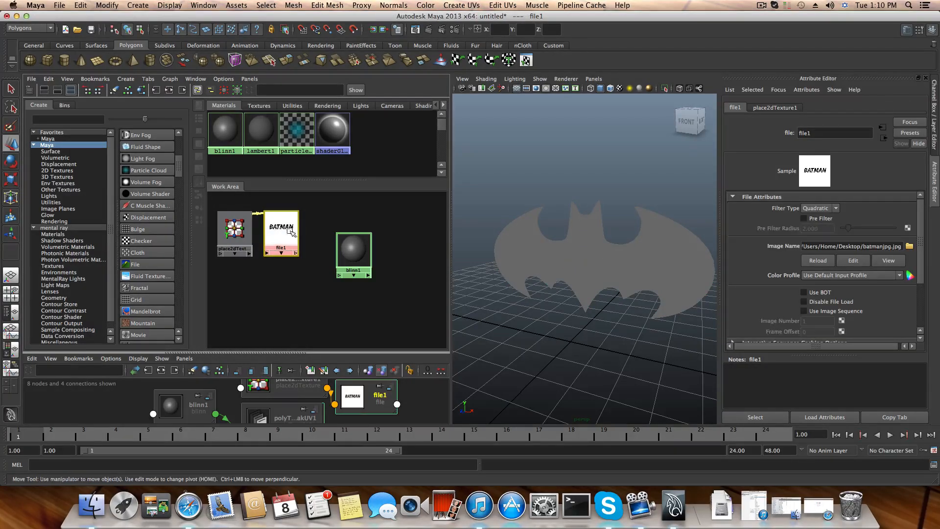
drag(280, 231, 279, 233)
middle_drag(280, 233, 625, 258)
middle_drag(521, 251, 315, 267)
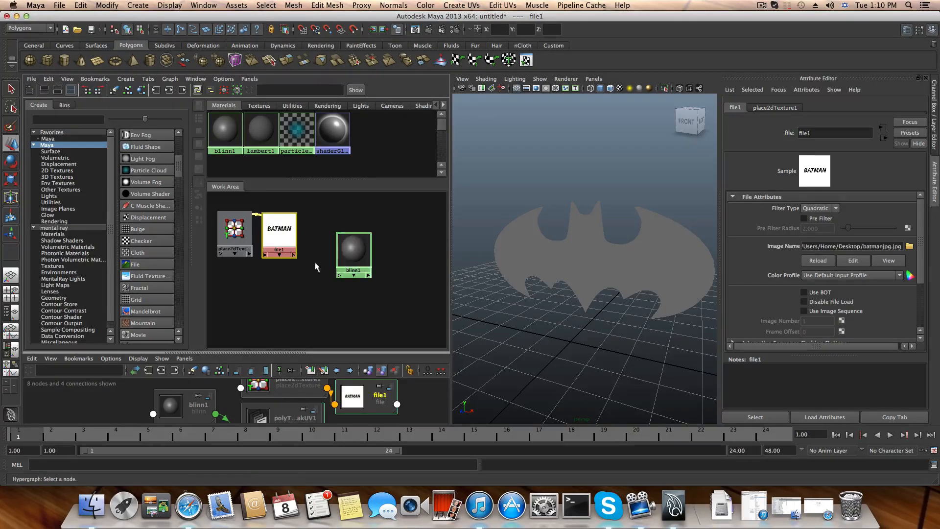
scroll(315, 267, down, 1)
middle_drag(286, 238, 289, 227)
mouse_move(289, 227)
mouse_down()
mouse_move(250, 217)
mouse_move(289, 220)
mouse_up()
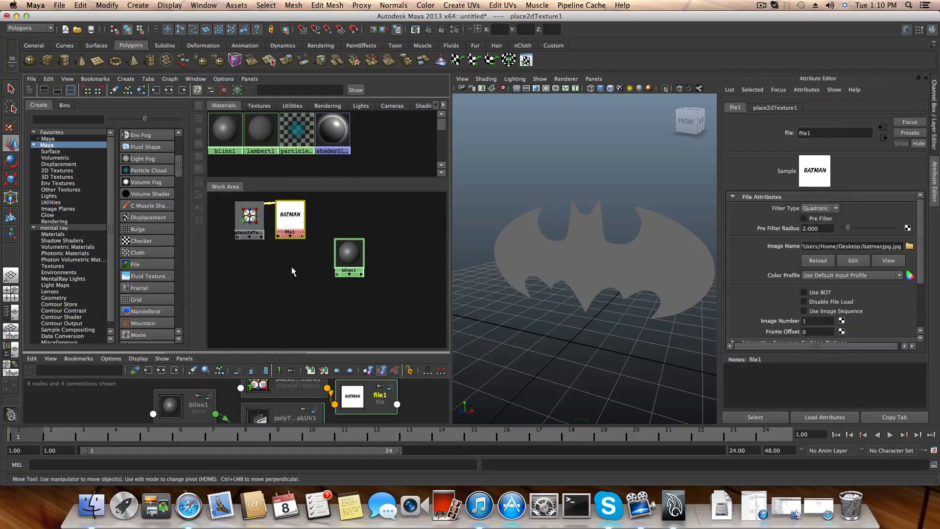
Step: Create a Ramp texture and place it with its 2D placement node directly below the BATMAN file texture
scroll(161, 316, down, 5)
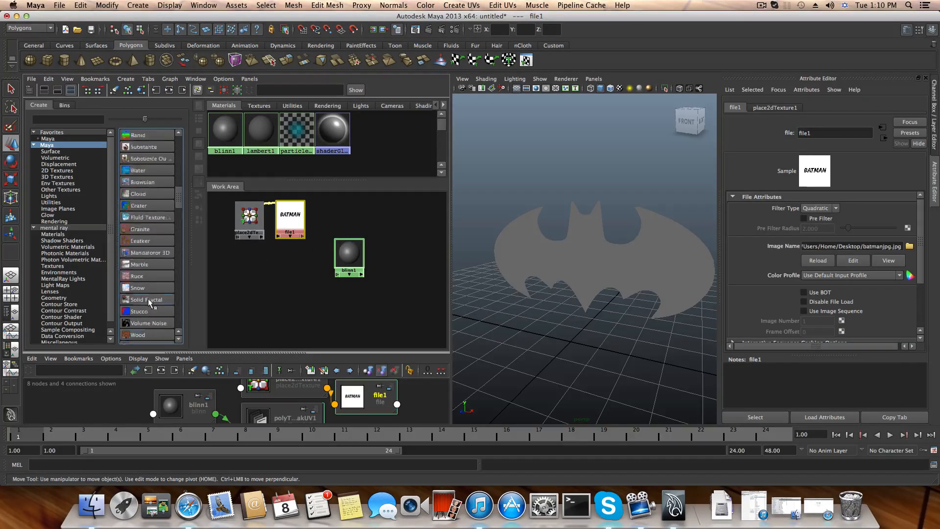
scroll(148, 298, up, 3)
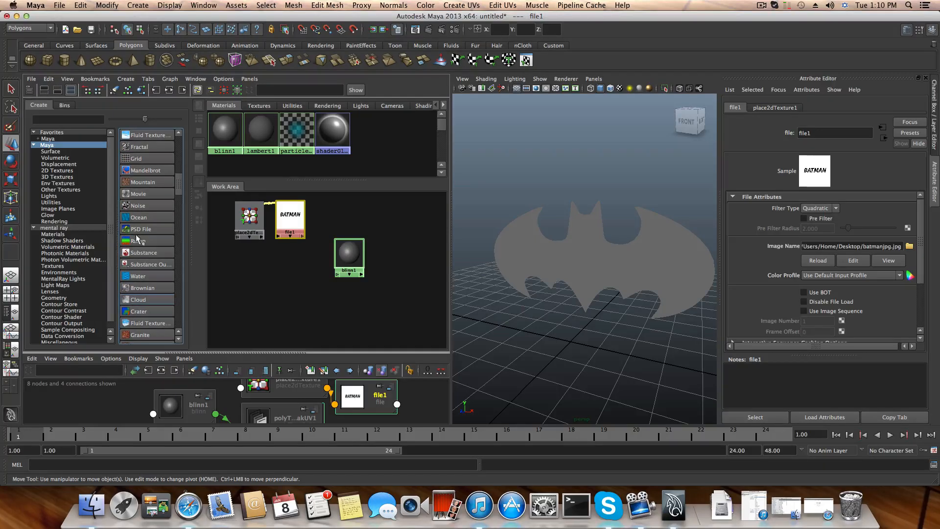
click(140, 241)
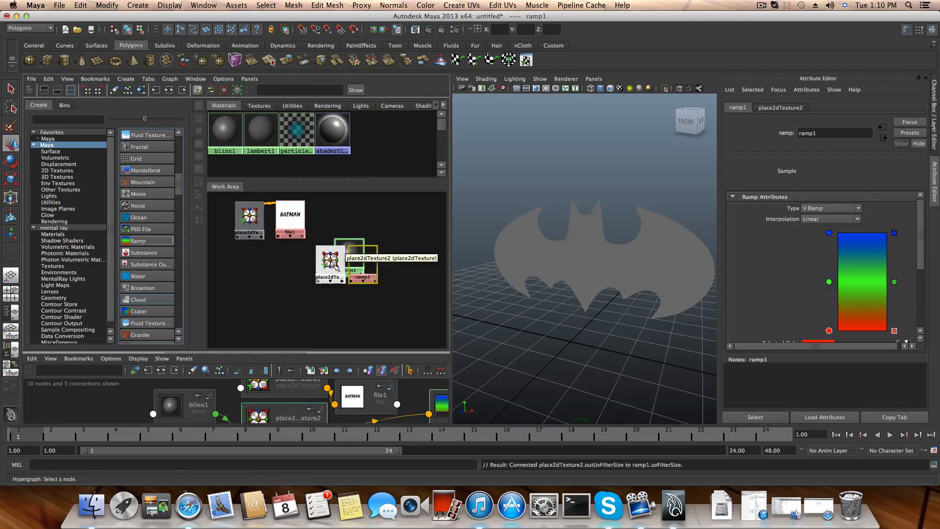
drag(336, 267, 256, 266)
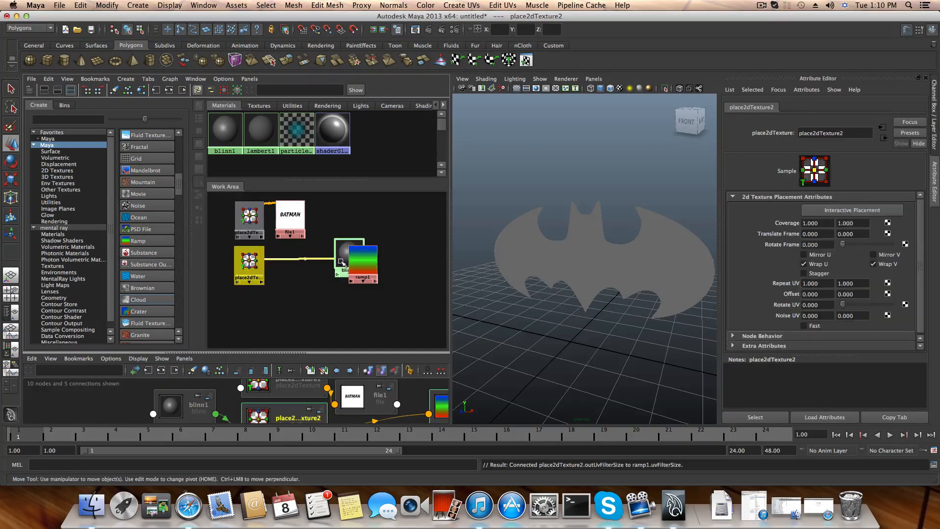
drag(348, 257, 277, 258)
Step: Move the file and ramp textures, together with their 2D placement nodes, up and away from the Blinn material in the work area
scroll(258, 253, down, 3)
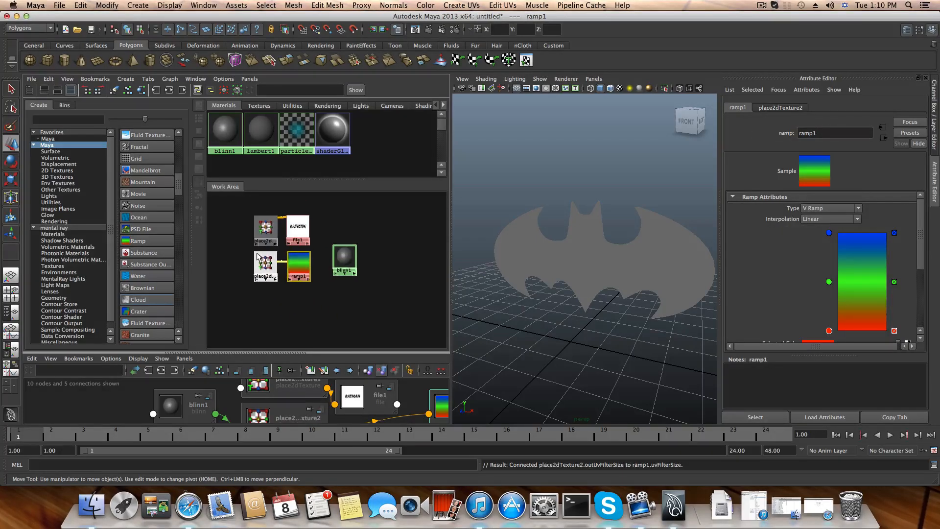
drag(254, 218, 304, 231)
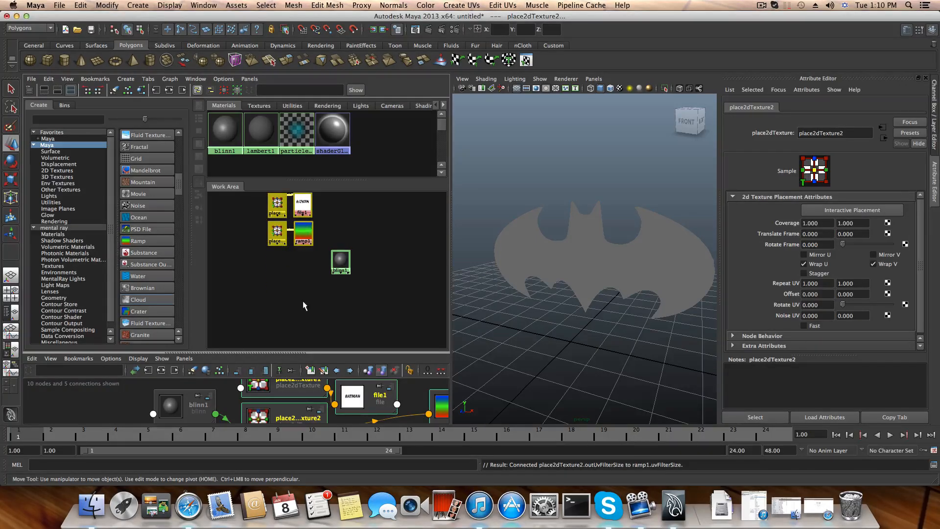
scroll(303, 301, up, 3)
alt+middle_drag(301, 277, 311, 261)
scroll(322, 322, up, 2)
Step: Connect the ramp texture to the Color Offset attribute in the BATMAN file texture's Color Balance settings
click(311, 224)
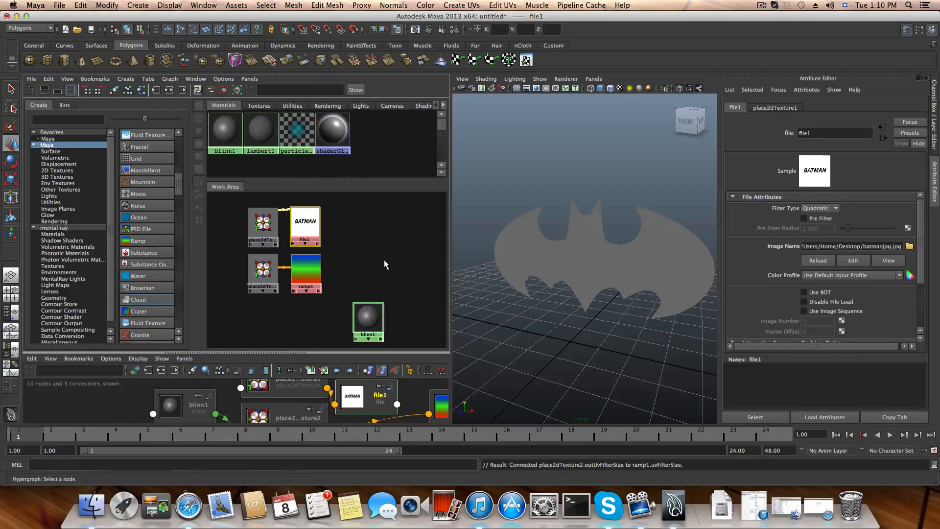
scroll(795, 295, down, 3)
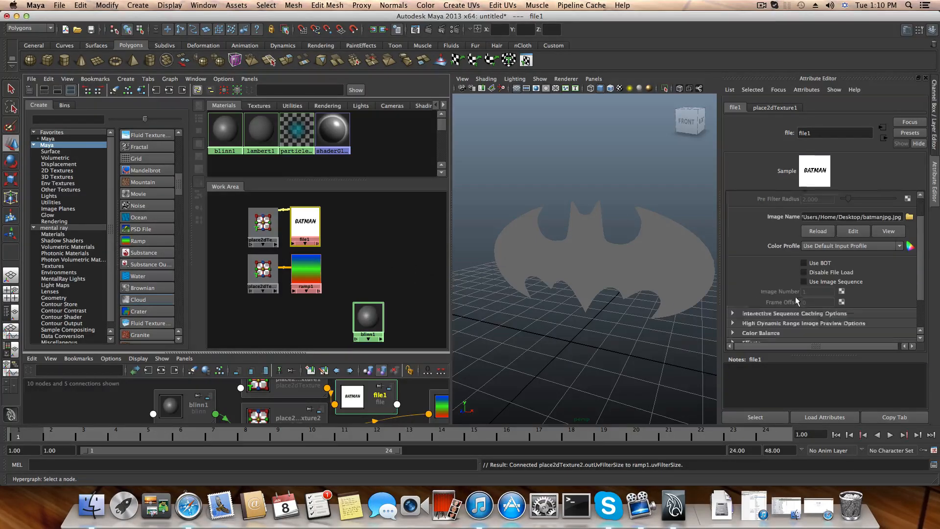
scroll(790, 283, down, 1)
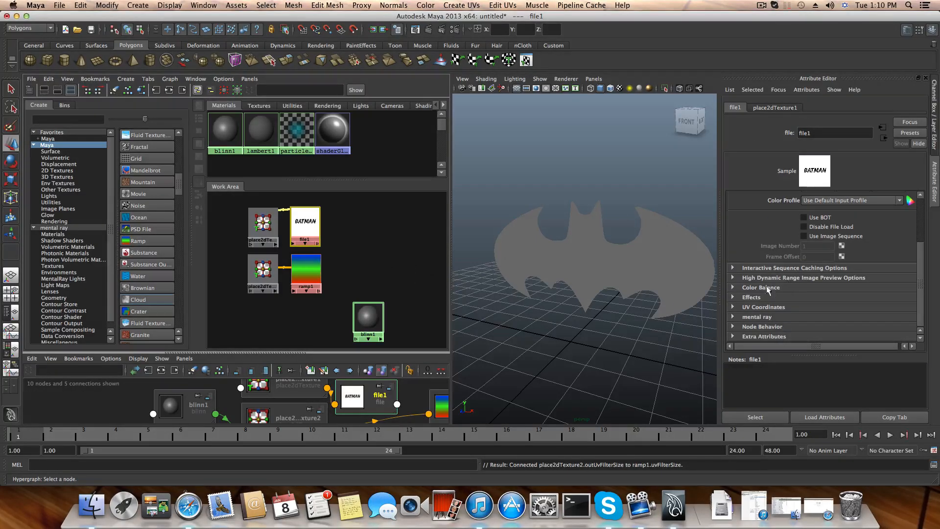
click(733, 288)
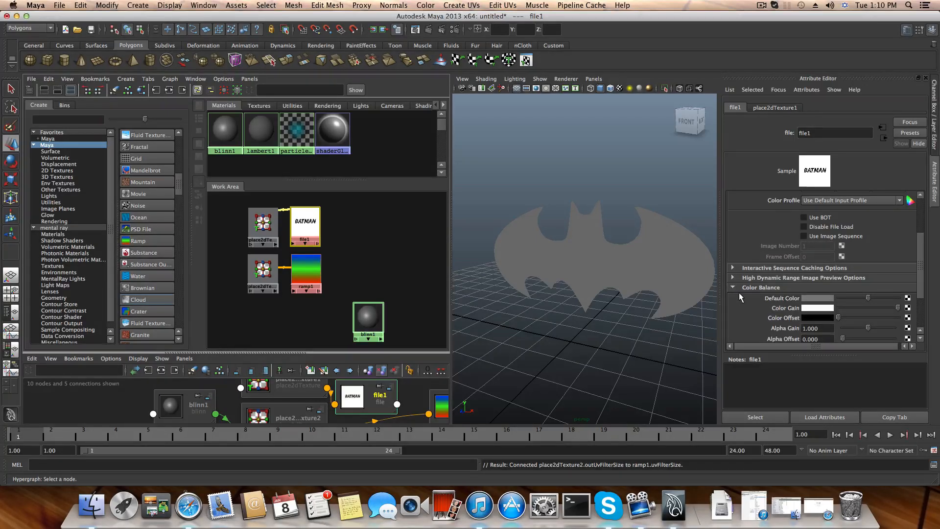
scroll(739, 292, up, 3)
scroll(739, 292, down, 4)
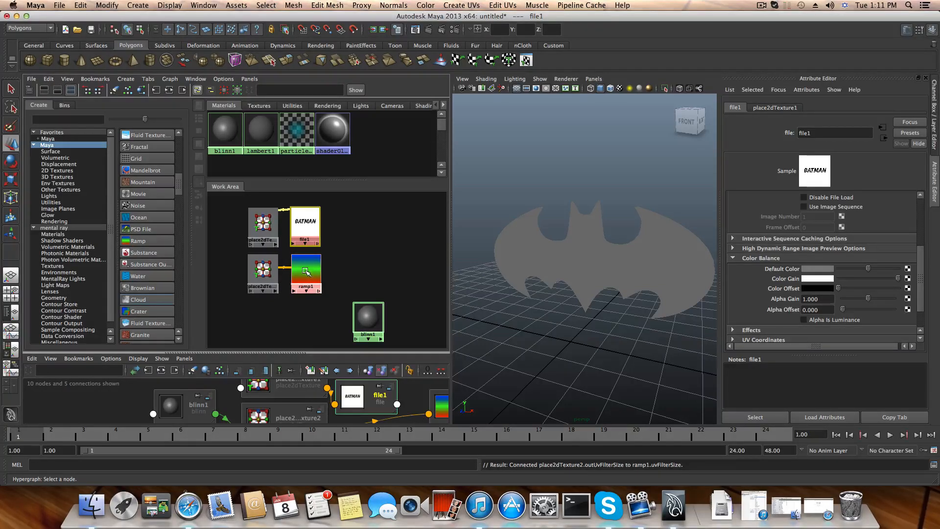
middle_drag(306, 272, 781, 289)
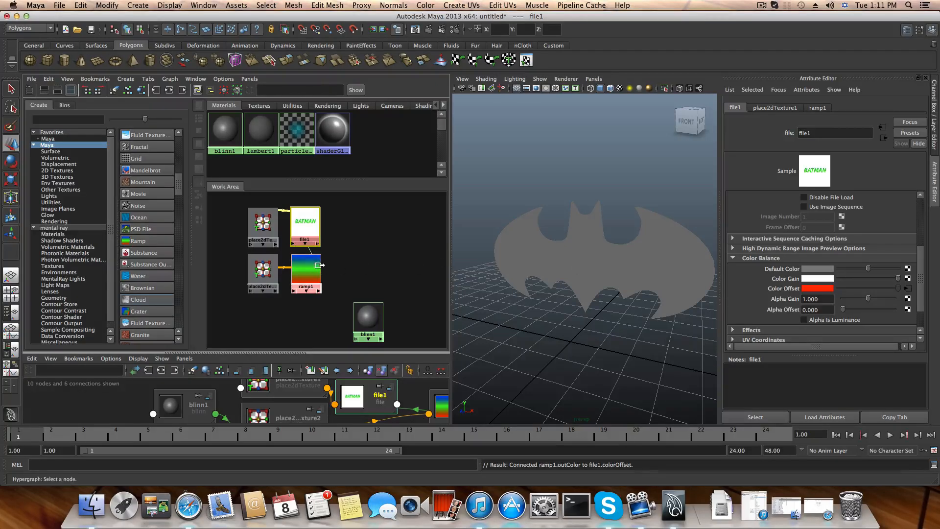
Step: Set the connected ramp's type to U Ramp and check the BATMAN file texture's attributes
click(309, 267)
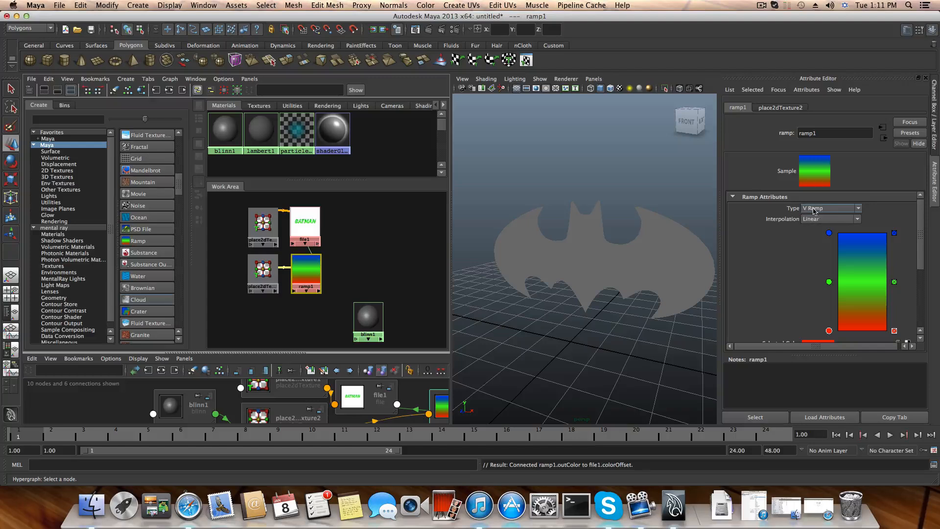
click(829, 212)
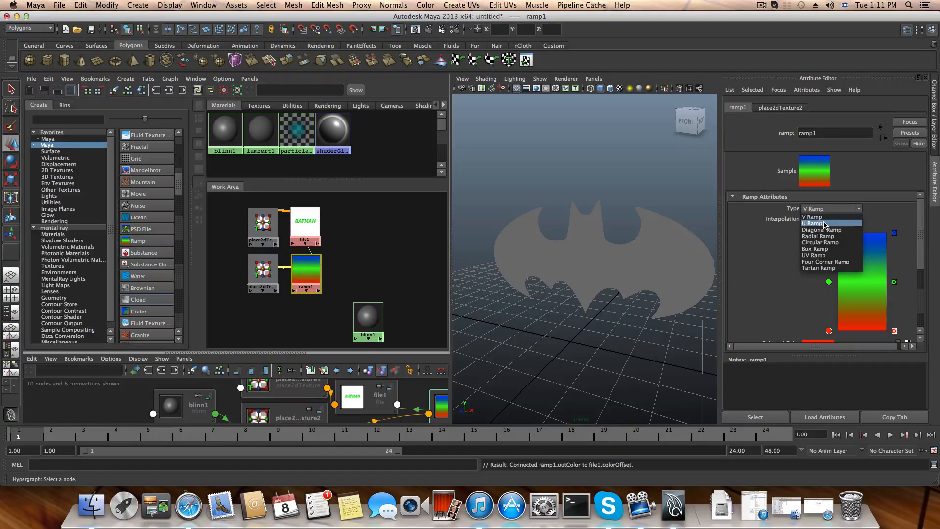
click(823, 216)
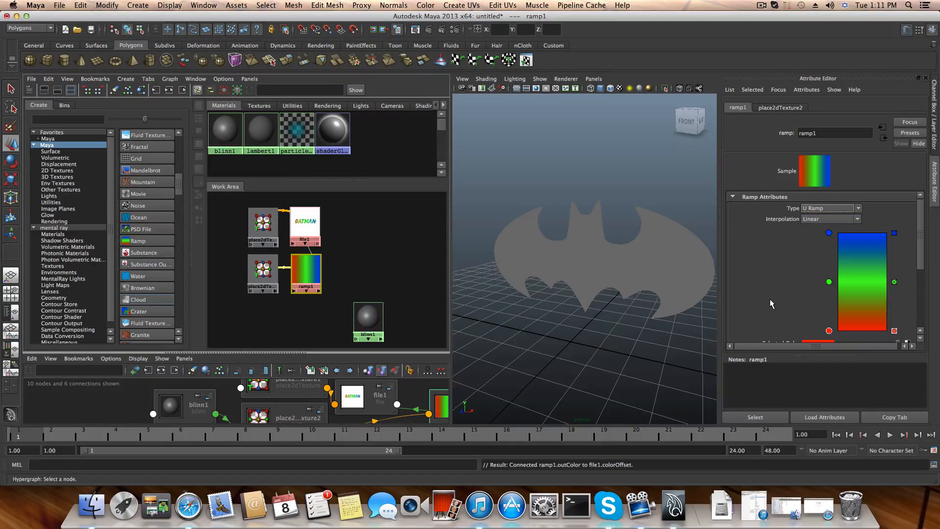
click(307, 221)
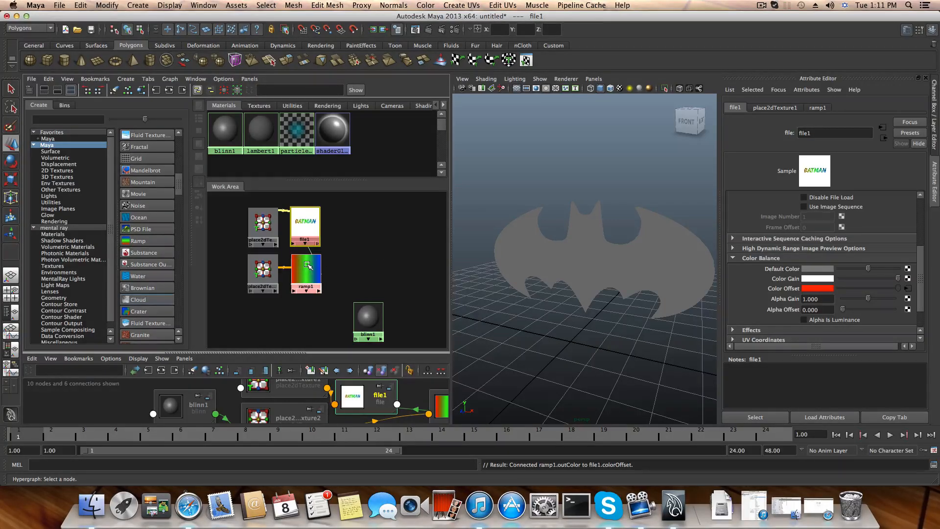
Step: Create a second File texture and place it with its 2D placement node below the first ramp
scroll(313, 263, down, 4)
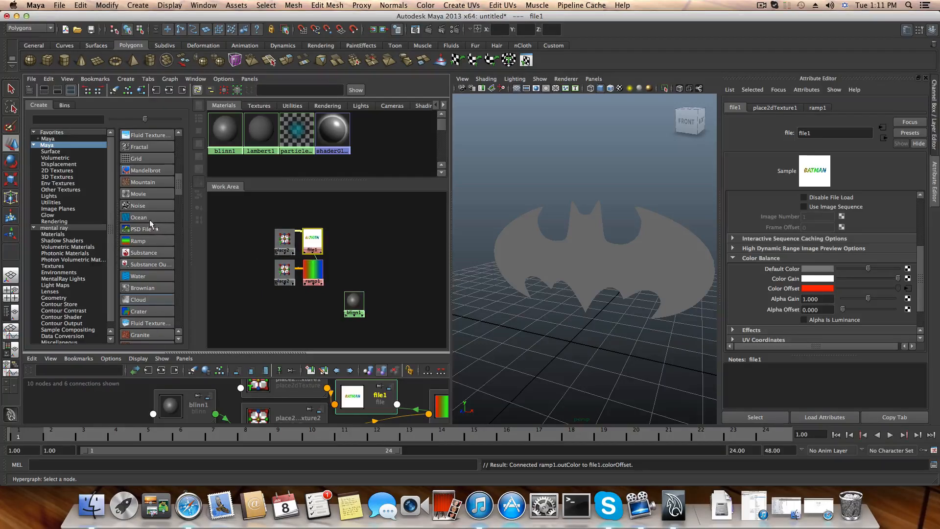
scroll(136, 268, up, 5)
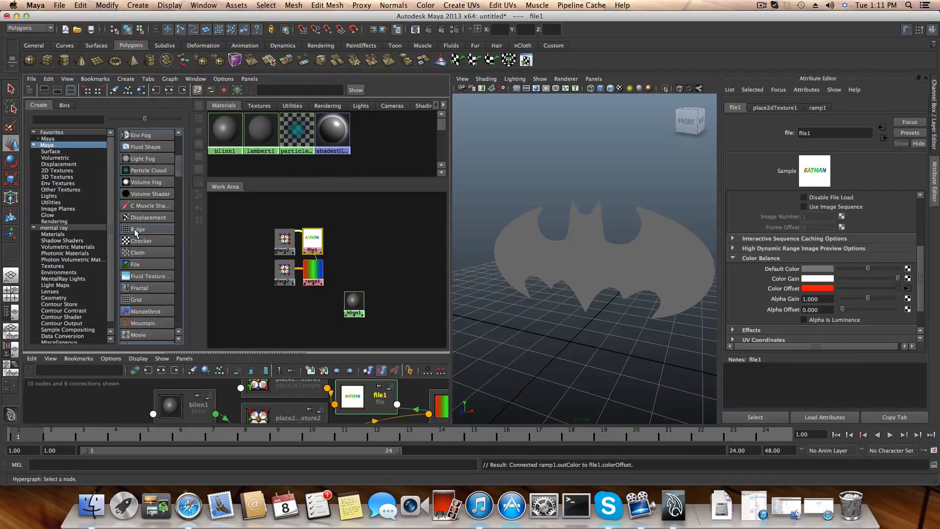
click(135, 265)
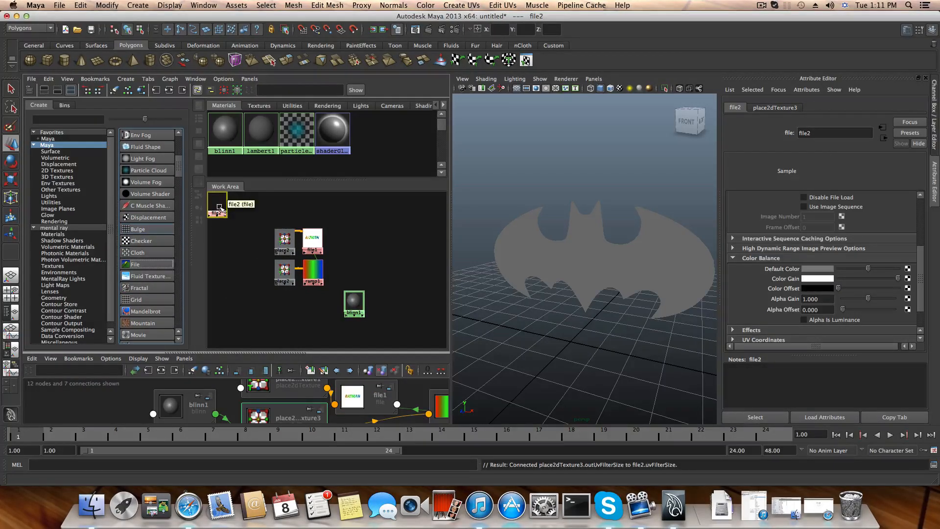
drag(221, 211, 329, 328)
scroll(327, 269, down, 2)
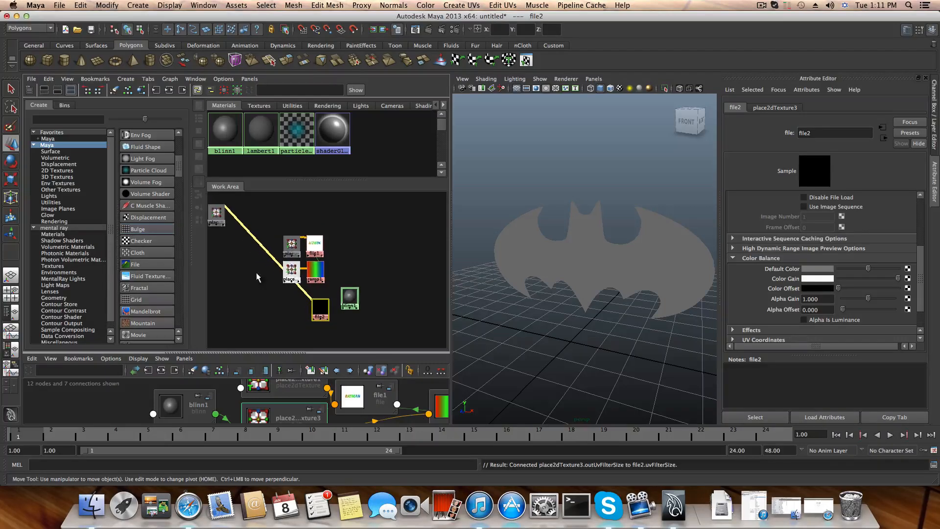
drag(230, 221, 297, 302)
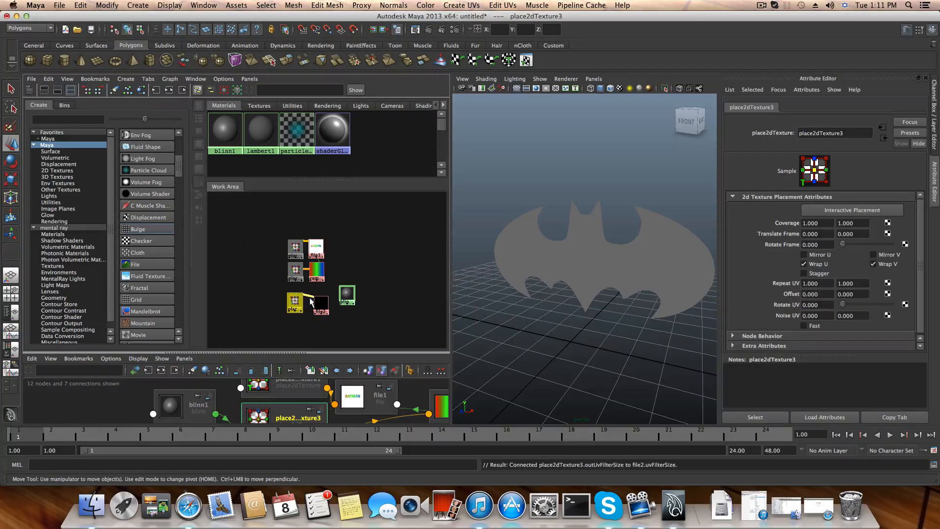
scroll(311, 302, up, 1)
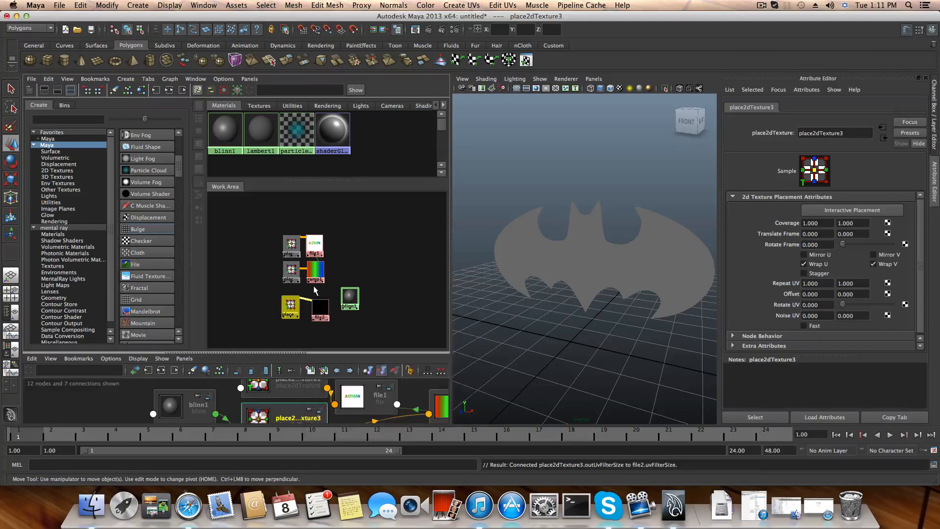
alt+middle_drag(314, 285, 323, 237)
mouse_move(303, 256)
mouse_down()
mouse_move(328, 259)
mouse_move(305, 256)
mouse_up()
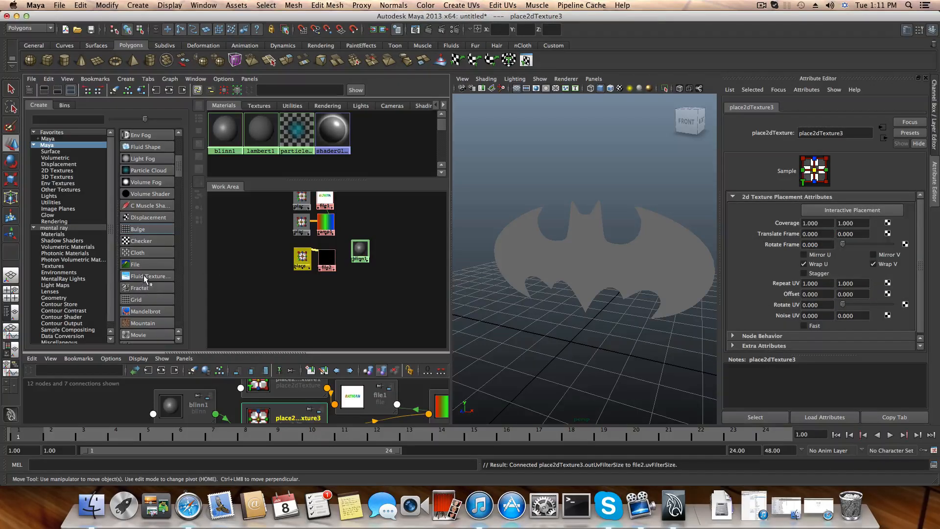
Step: Create a second Ramp texture and place it with its 2D placement node below the empty file texture
scroll(143, 275, down, 2)
click(138, 311)
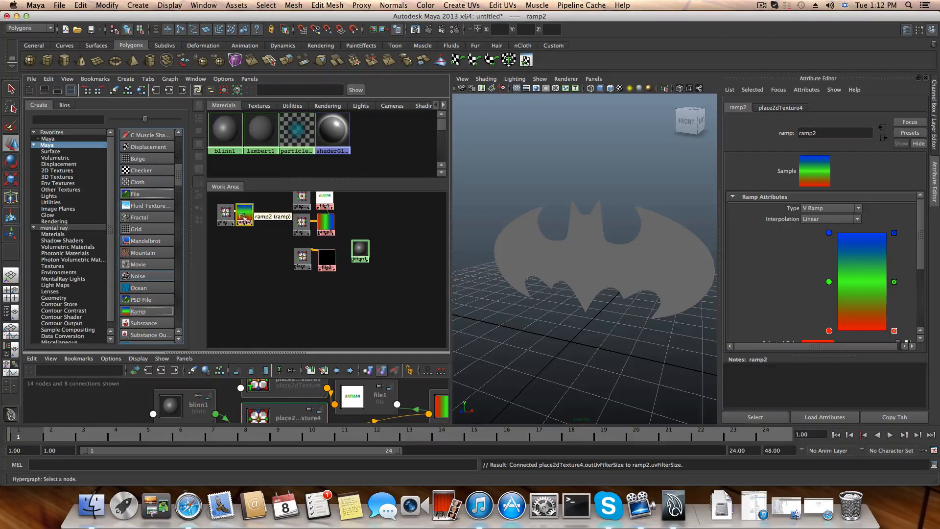
drag(245, 215, 336, 298)
drag(226, 214, 303, 288)
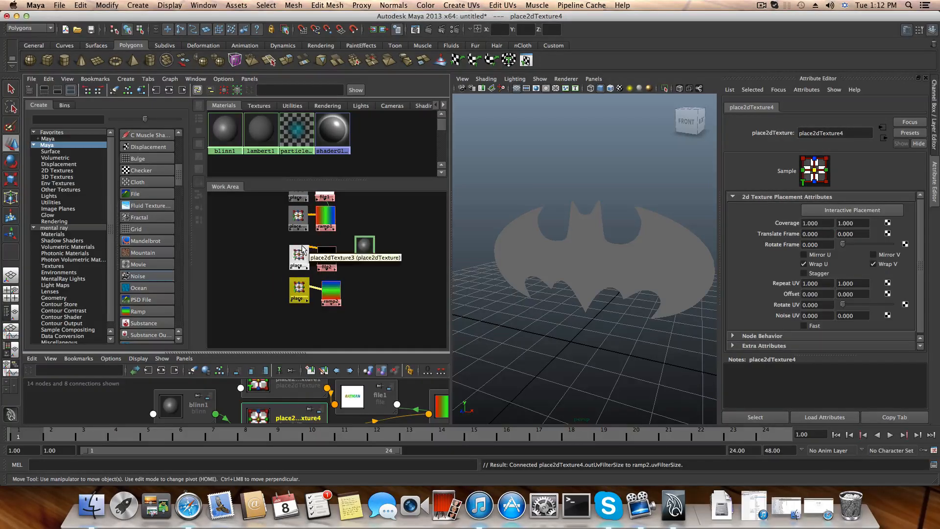
alt+middle_drag(310, 242, 319, 267)
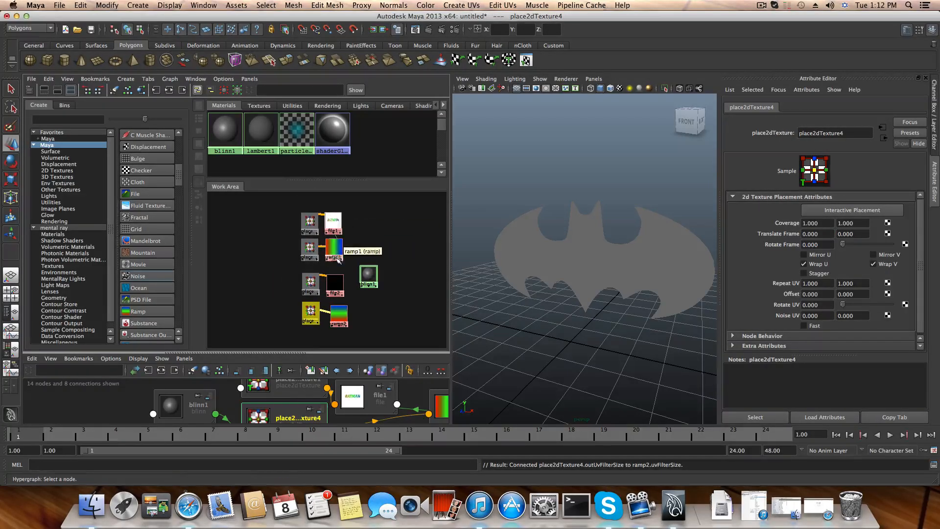
Step: Tidy the second file texture, second ramp and their 2D placement nodes into two aligned rows in the work area
mouse_move(338, 311)
mouse_down()
mouse_move(299, 313)
mouse_move(327, 314)
mouse_up()
click(306, 312)
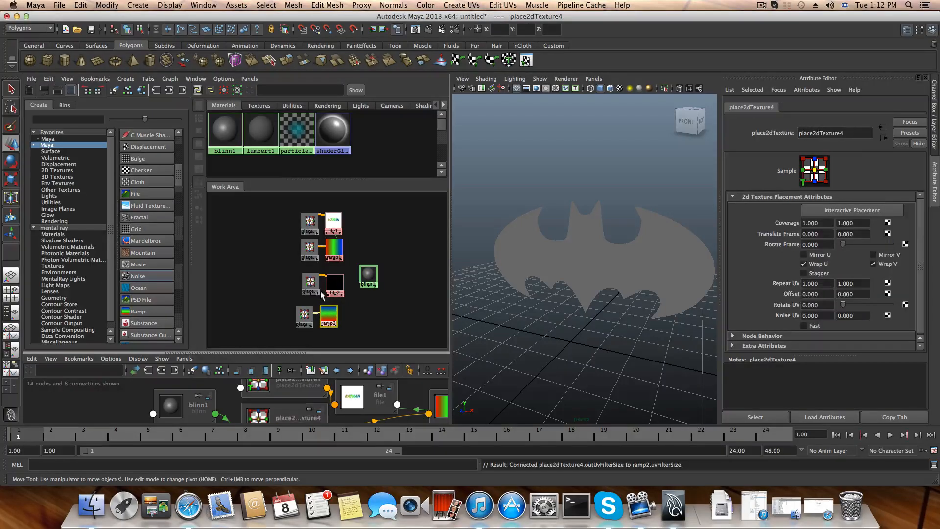
mouse_move(309, 281)
mouse_down()
mouse_move(334, 285)
mouse_move(325, 285)
mouse_up()
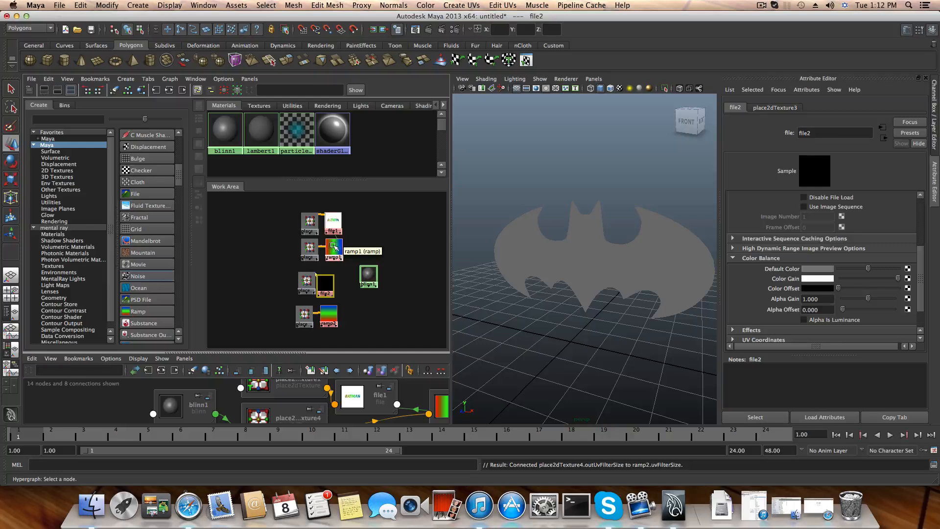
scroll(334, 255, up, 1)
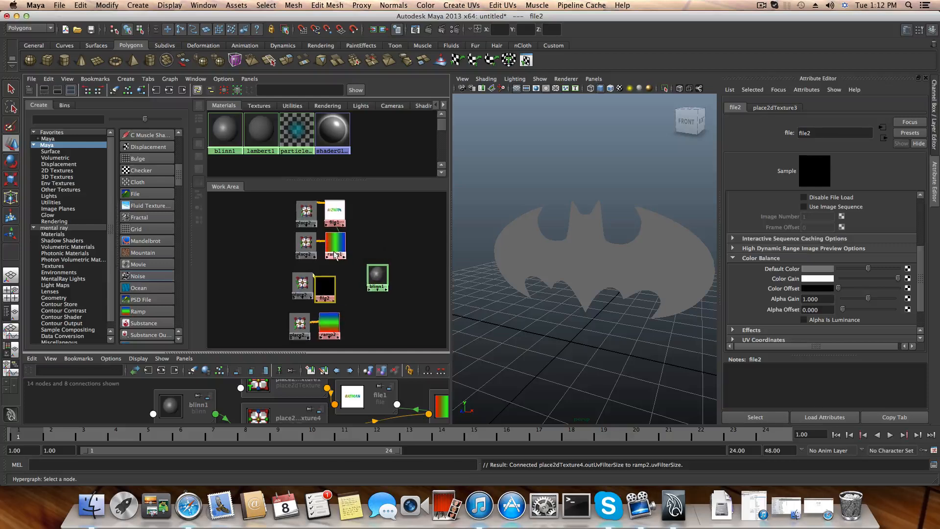
click(336, 211)
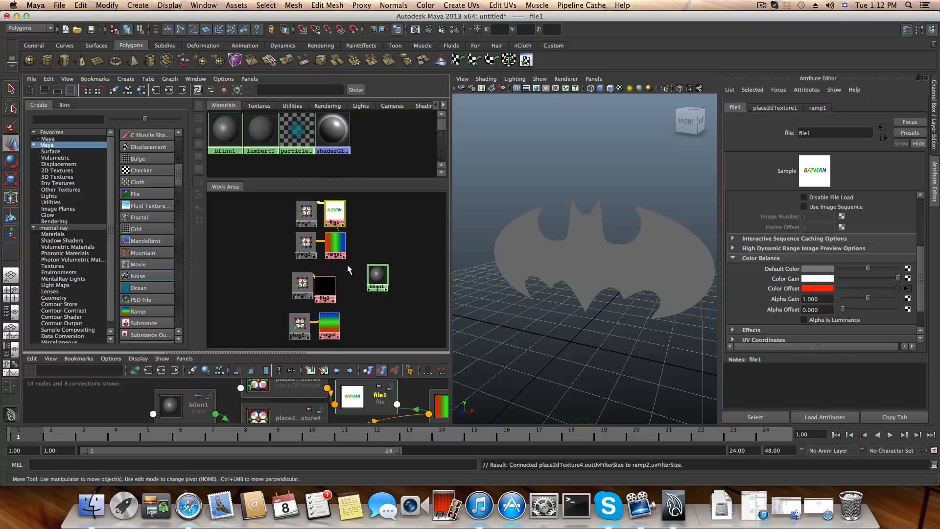
drag(326, 286, 300, 291)
click(329, 293)
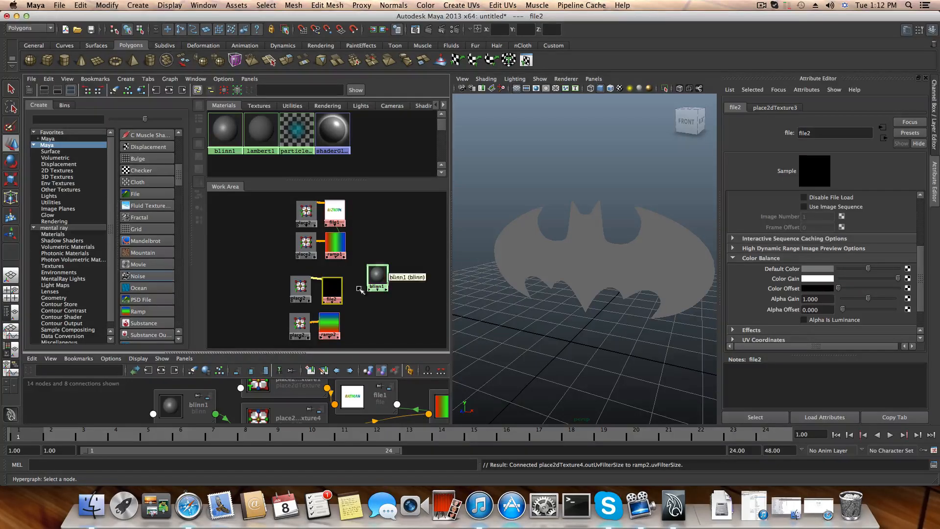
Step: Load batmanjpg.jpg from the Desktop as the image of the second file texture
scroll(801, 260, up, 5)
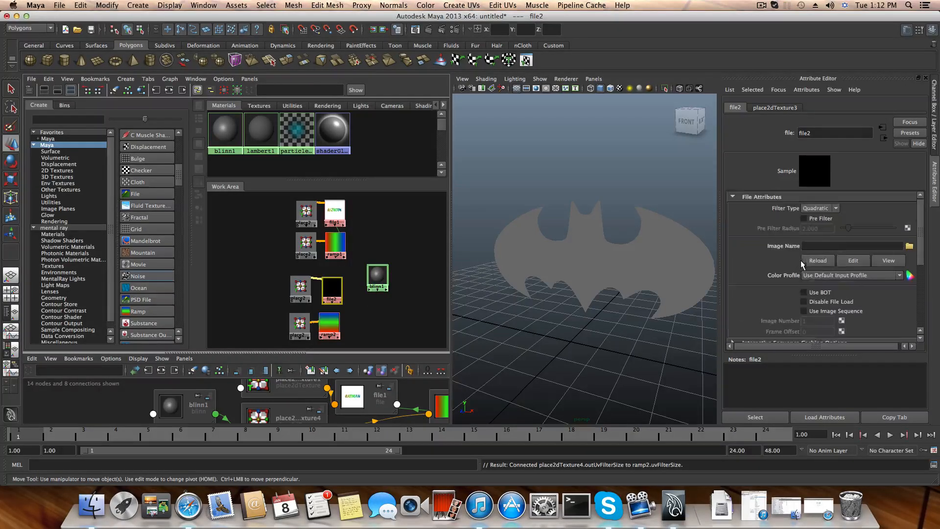
click(909, 247)
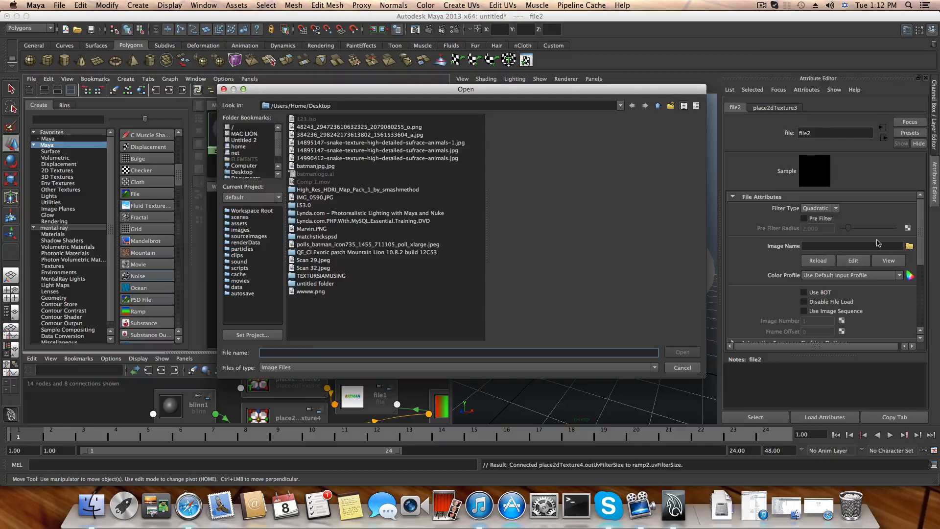
click(310, 167)
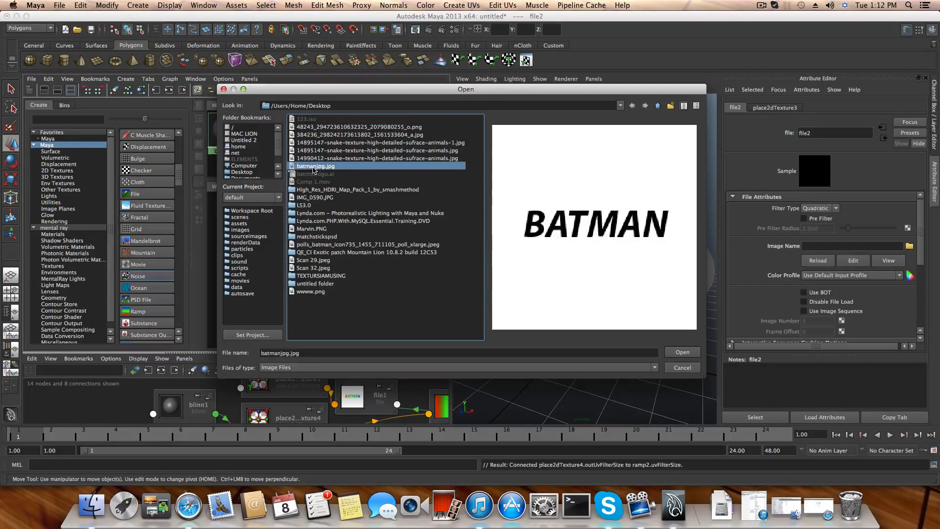
click(683, 352)
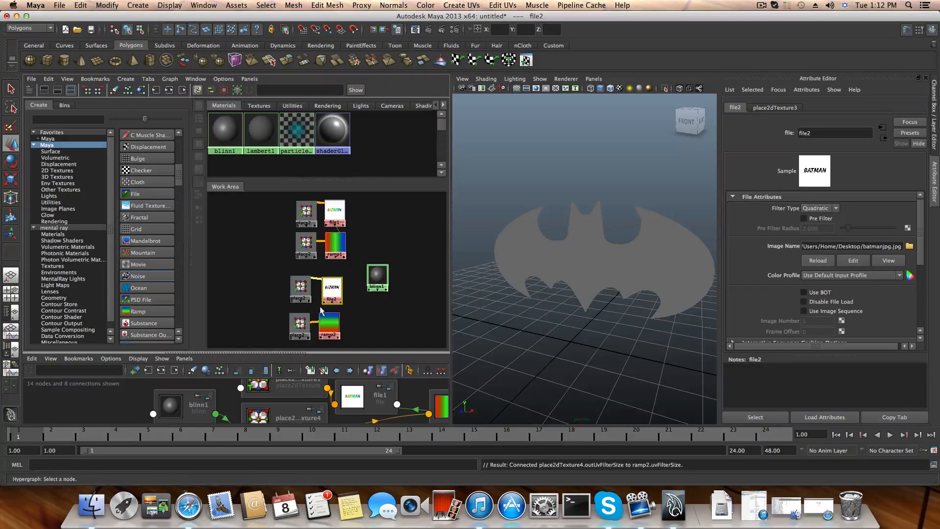
Step: Line up the second file texture and second ramp, along with their 2D placement nodes, leaving more room beside the Blinn
click(332, 324)
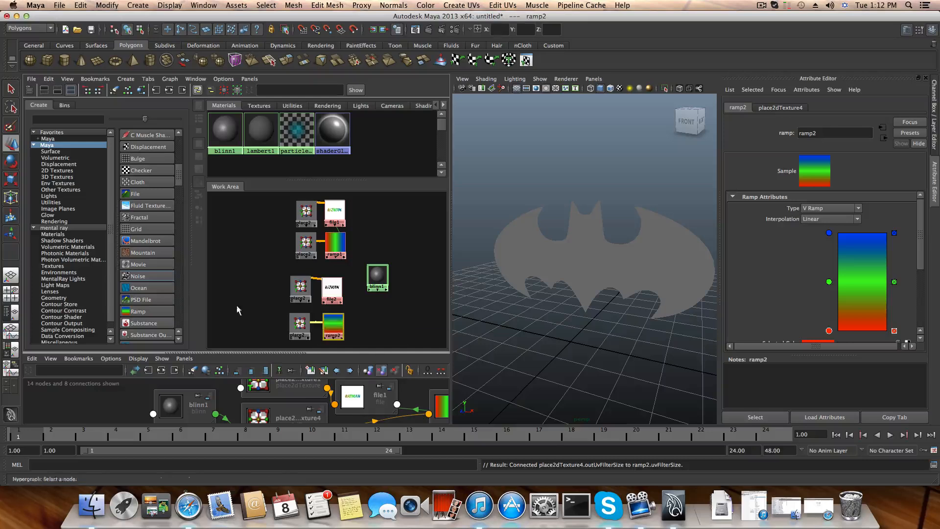
drag(304, 284, 325, 289)
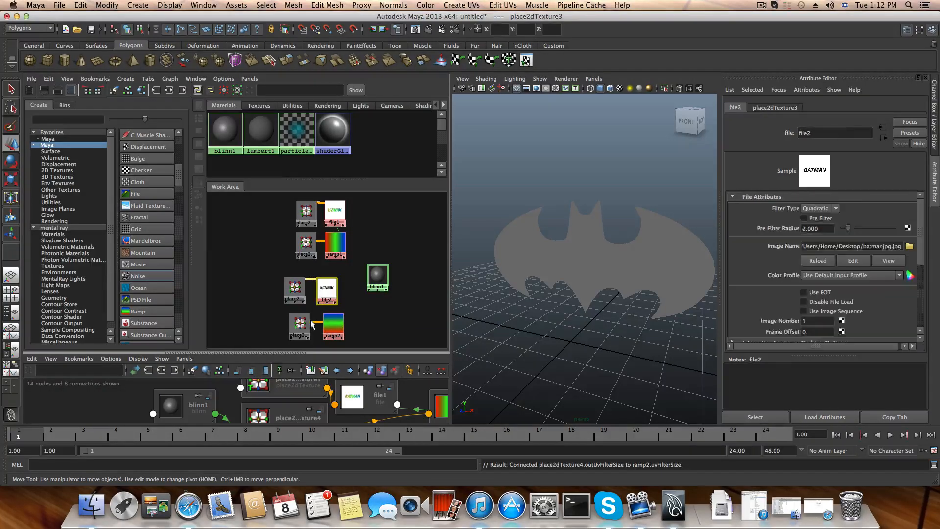
drag(302, 325, 319, 325)
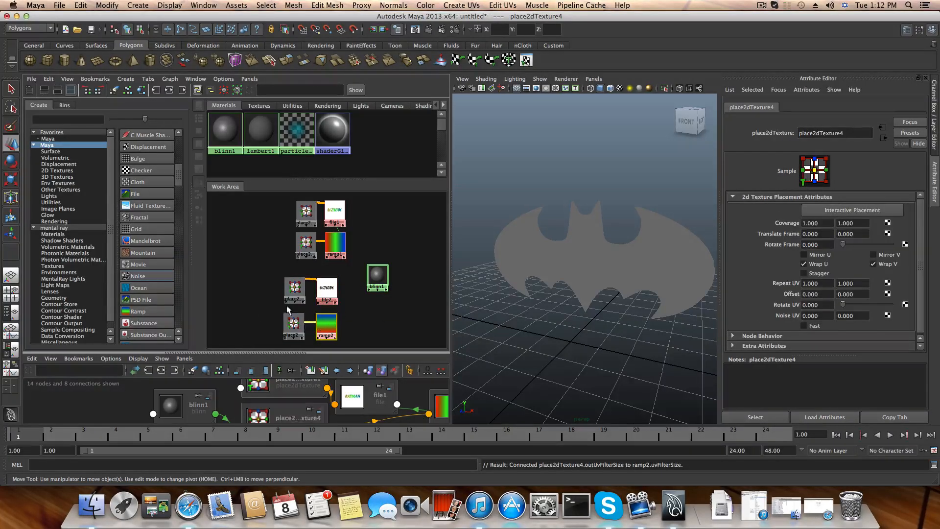
Step: Create a Layered Texture and place it beside the second file and ramp textures, moving the Blinn material up out of its way
scroll(142, 255, down, 6)
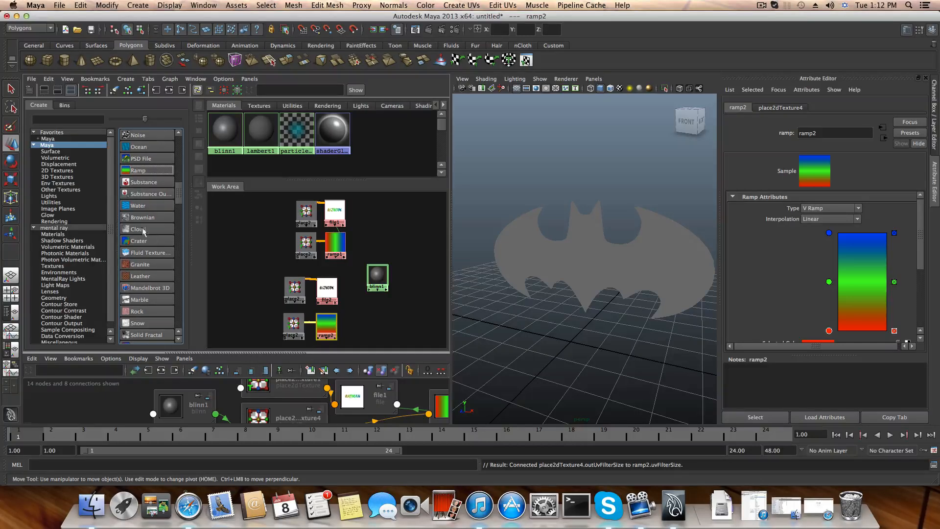
scroll(145, 252, down, 6)
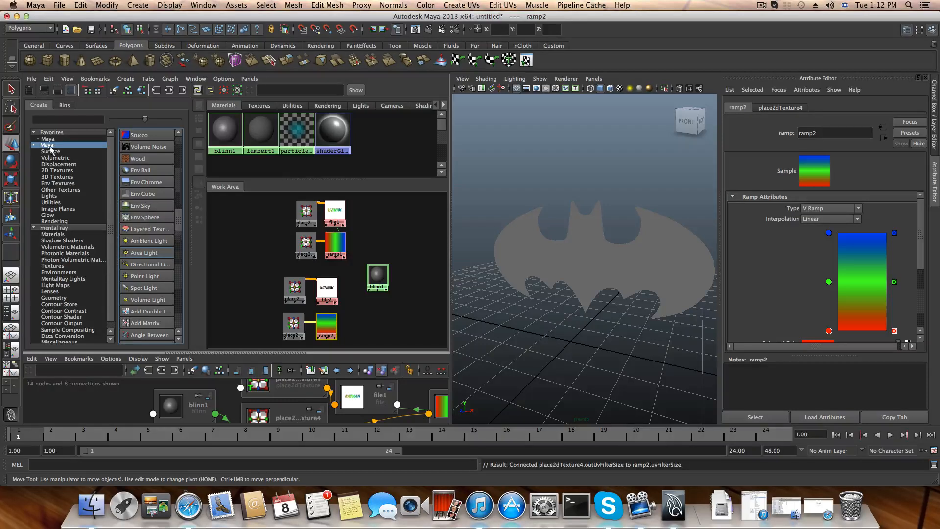
click(140, 229)
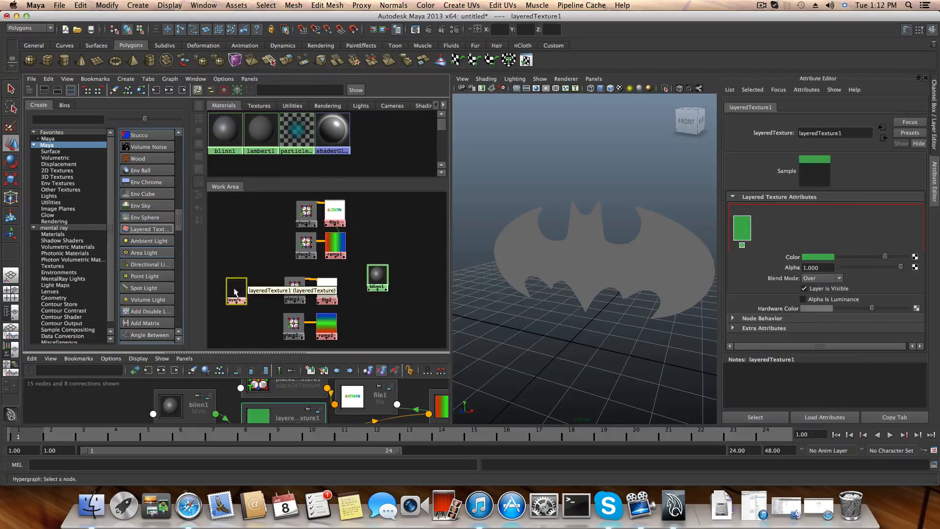
drag(237, 289, 376, 311)
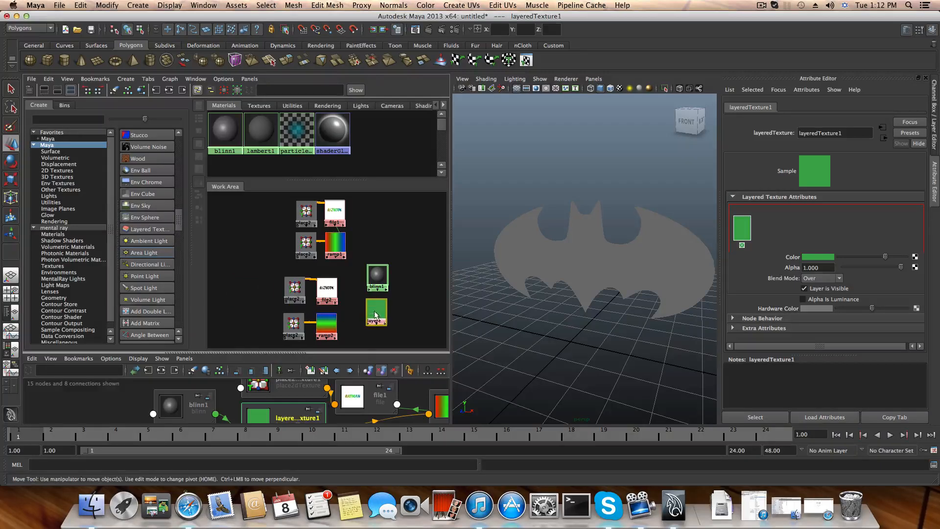
drag(378, 277, 395, 263)
mouse_move(378, 309)
mouse_down()
mouse_move(365, 299)
mouse_move(373, 299)
mouse_up()
click(373, 300)
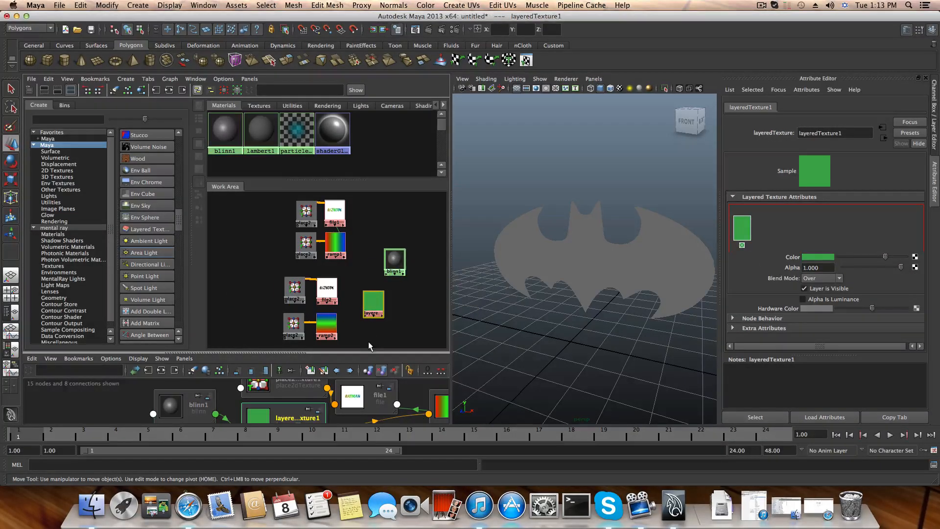
Step: Set the second ramp's type to U Ramp
click(327, 324)
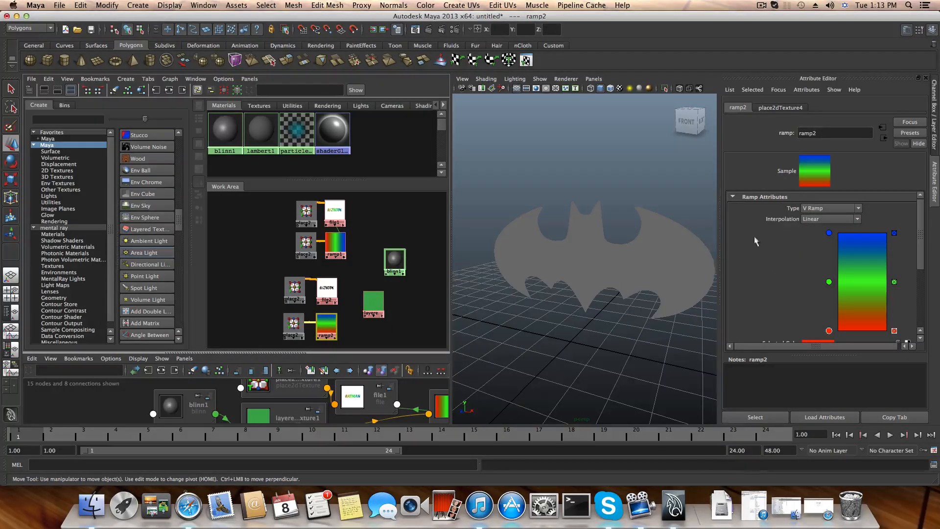
click(817, 210)
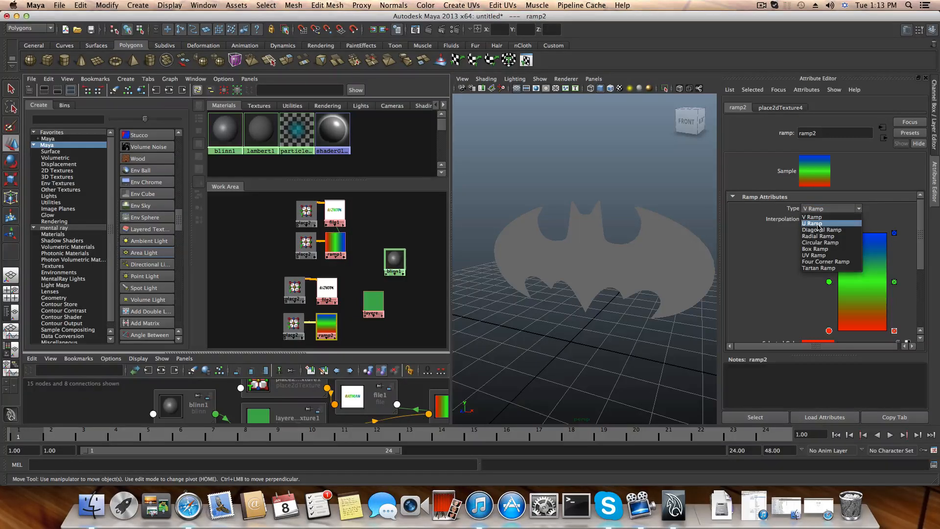
click(814, 224)
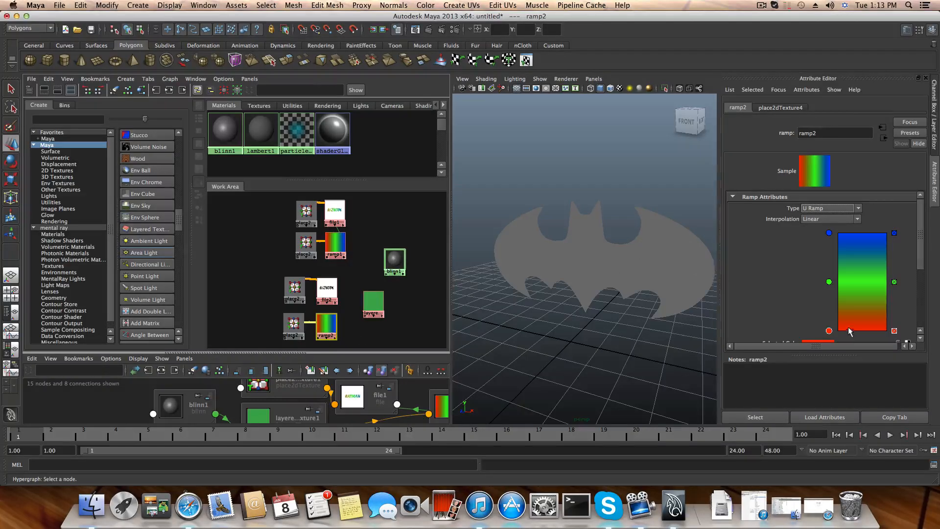
Step: Color both end markers of the second ramp white and its middle marker black
scroll(810, 297, down, 2)
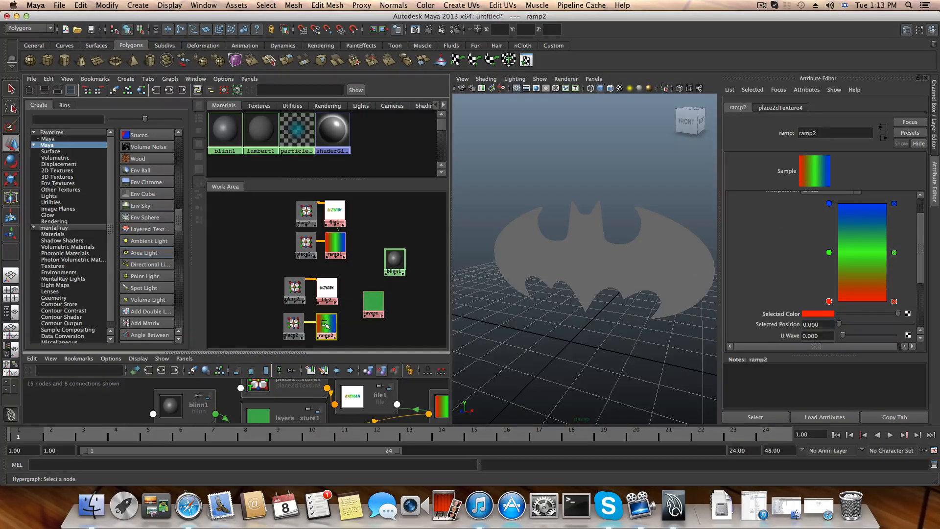
click(819, 315)
click(782, 293)
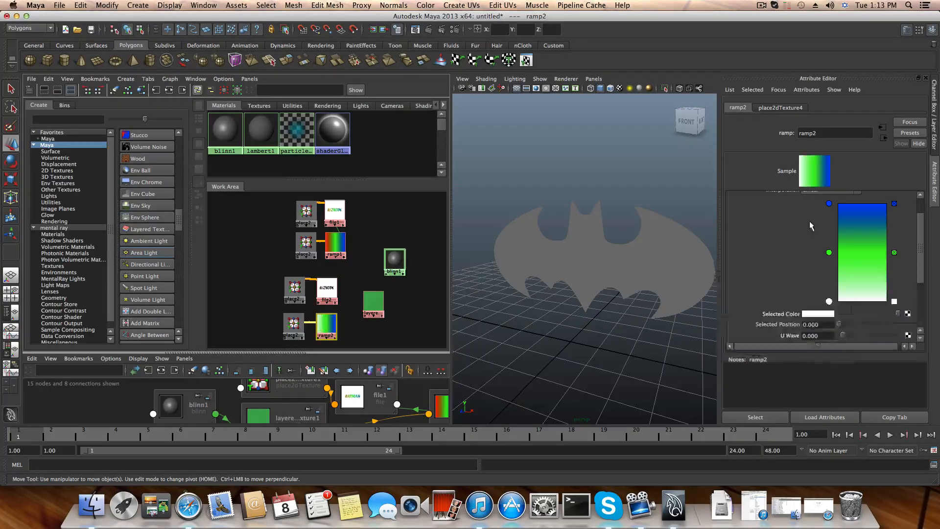
click(829, 204)
click(821, 316)
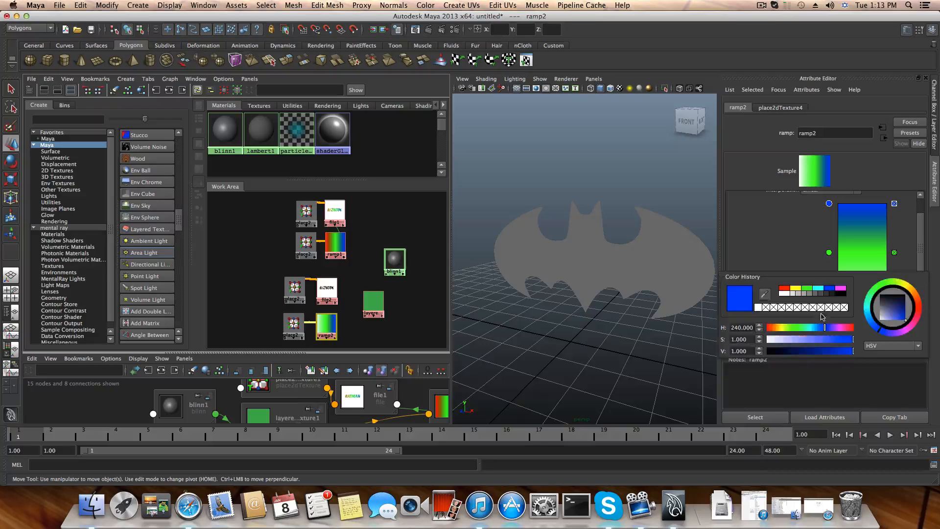
click(782, 296)
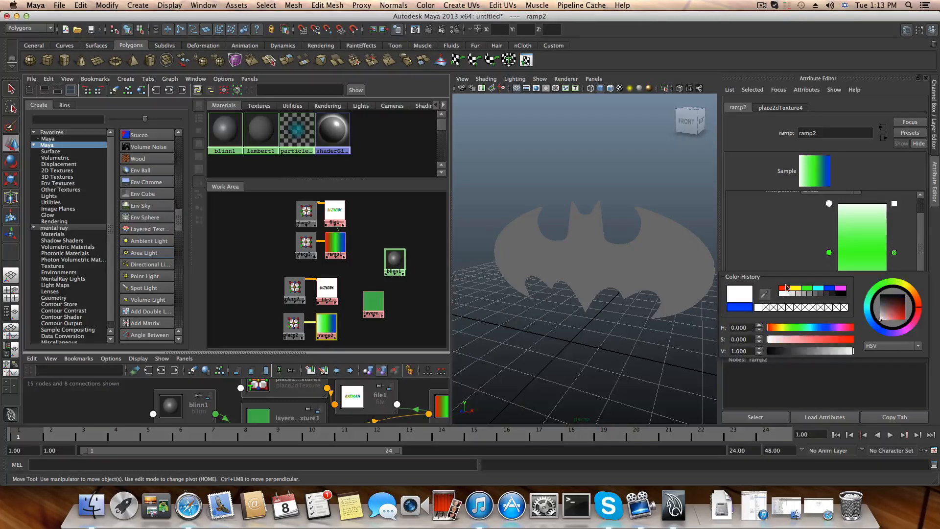
click(830, 254)
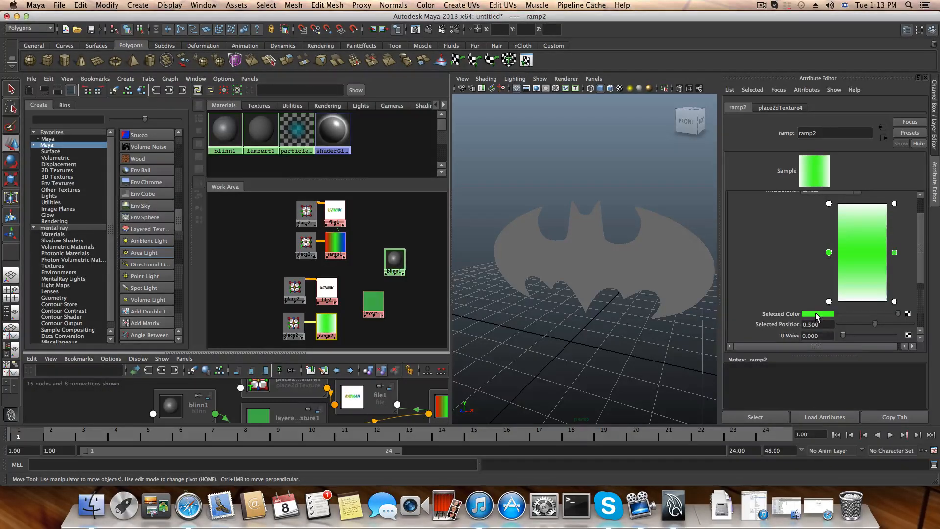
click(815, 314)
click(829, 295)
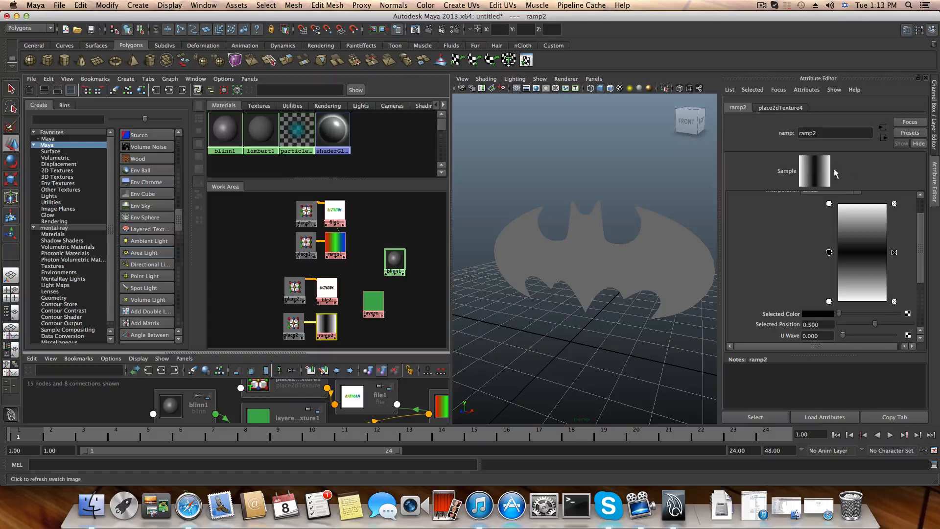
scroll(800, 169, up, 2)
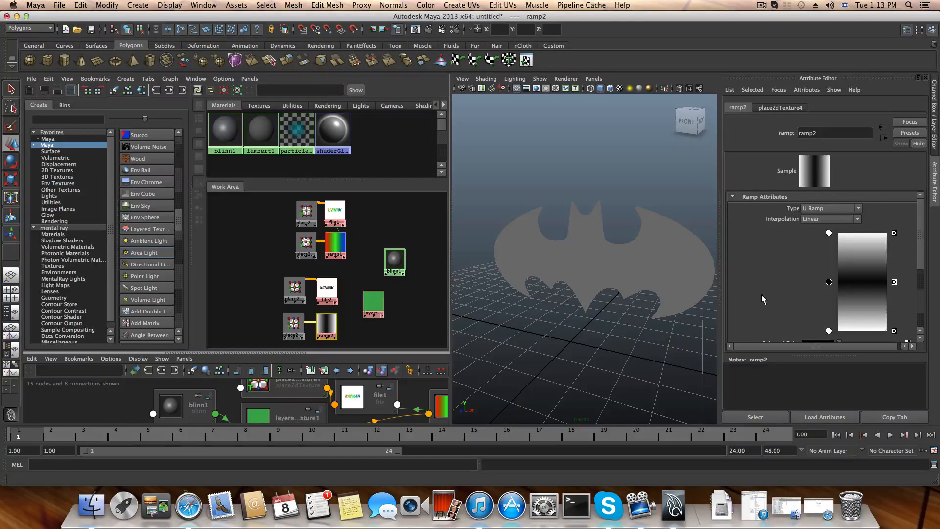
scroll(762, 295, down, 3)
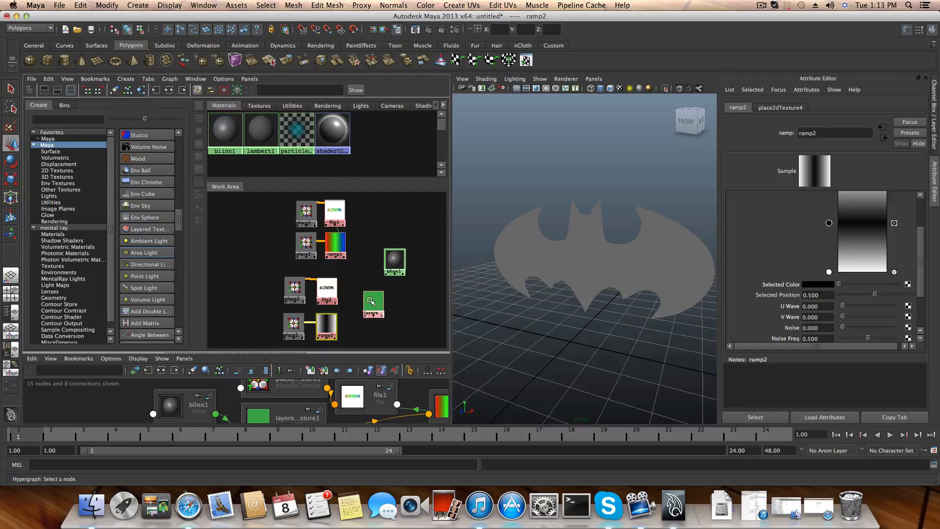
Step: Add the second file texture and second ramp as layers of the layered texture, and remove its default green layer
click(371, 301)
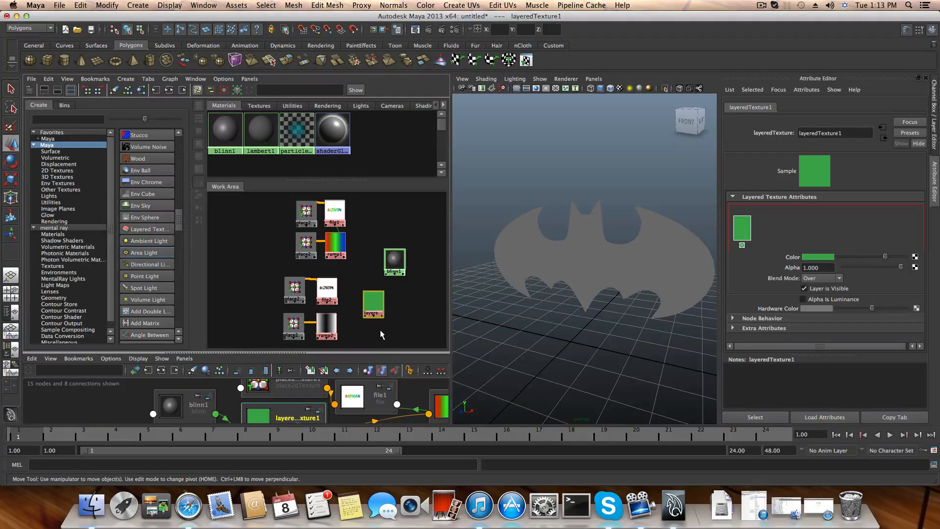
middle_drag(327, 292, 774, 227)
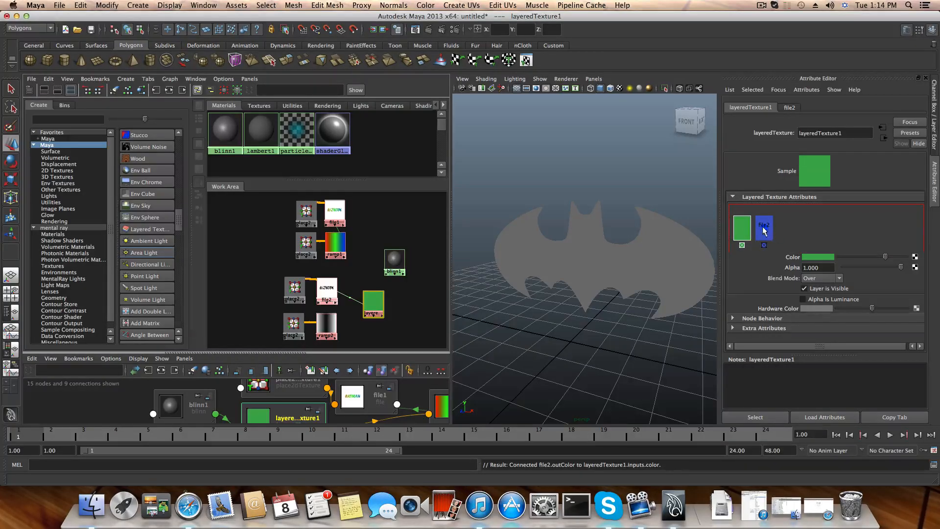
click(742, 246)
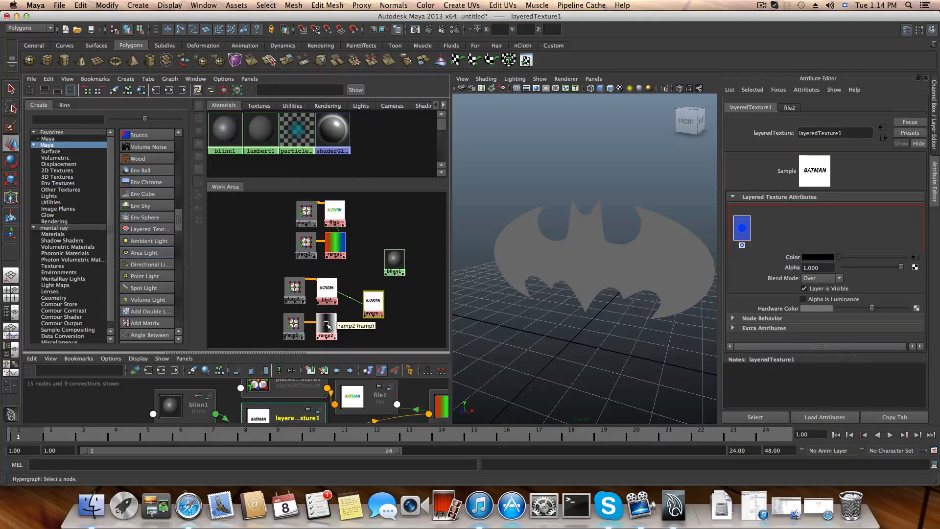
middle_drag(326, 324, 775, 230)
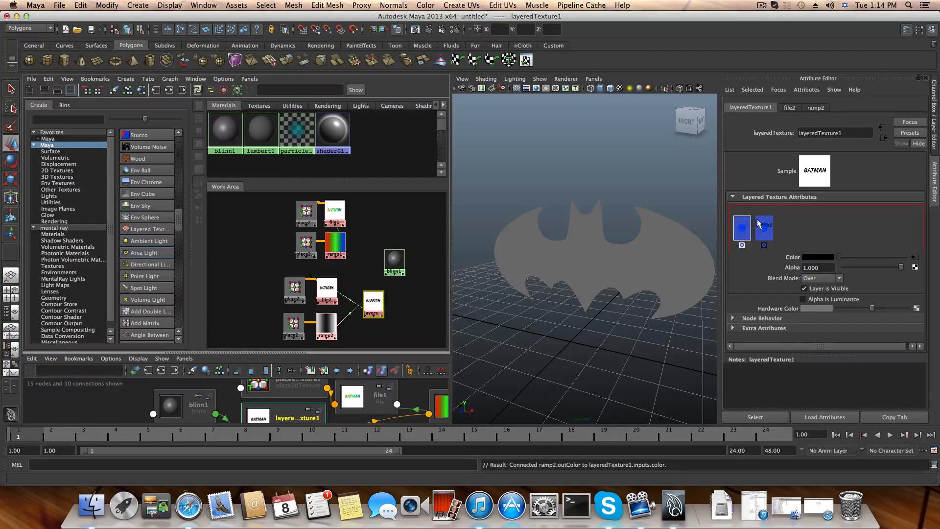
Step: Set the layered texture's file layer to the Add blend mode and enable Alpha Is Luminance
drag(370, 303, 367, 303)
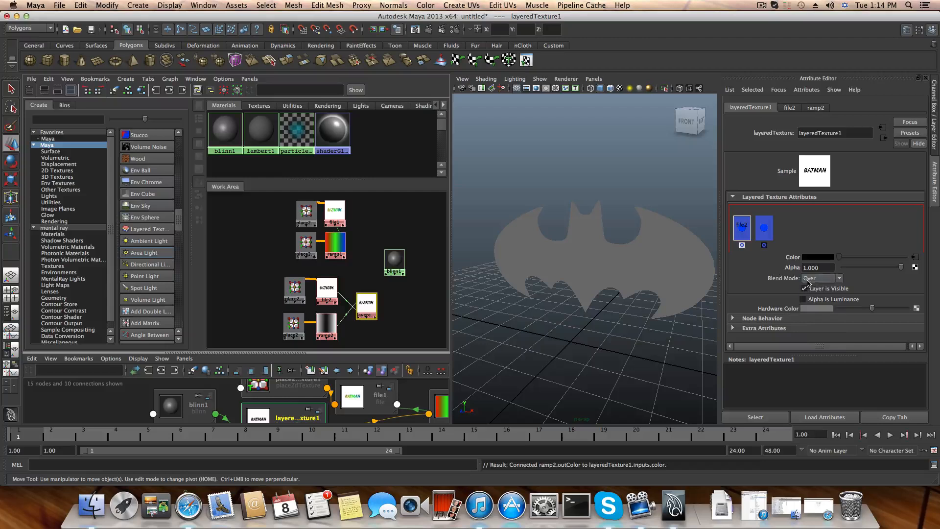
click(808, 282)
click(808, 312)
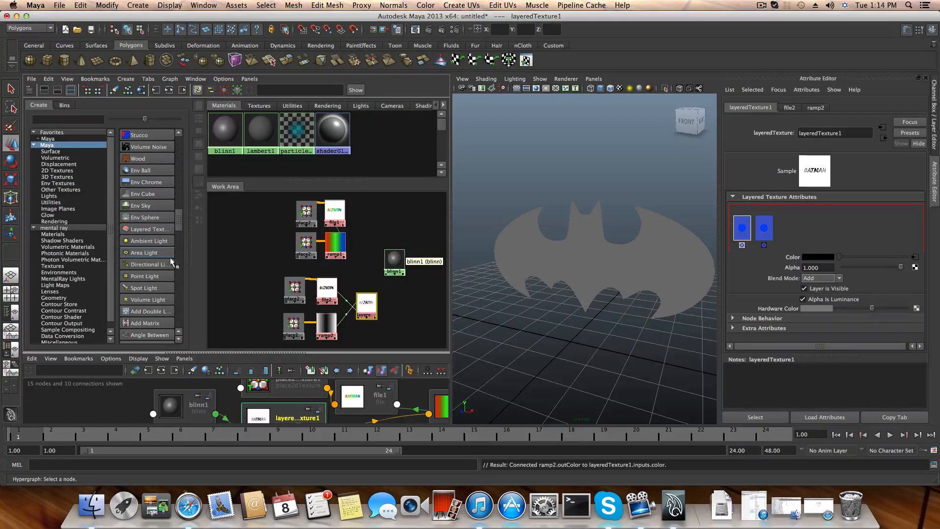
Step: Create a Stencil utility and place it between the layered texture and the Blinn material, moving the Blinn farther out
scroll(149, 243, down, 10)
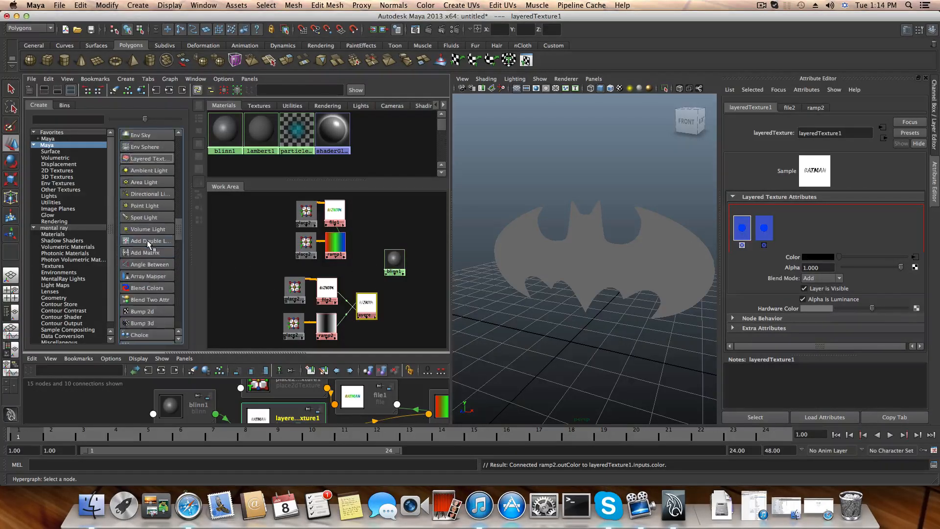
scroll(134, 265, down, 8)
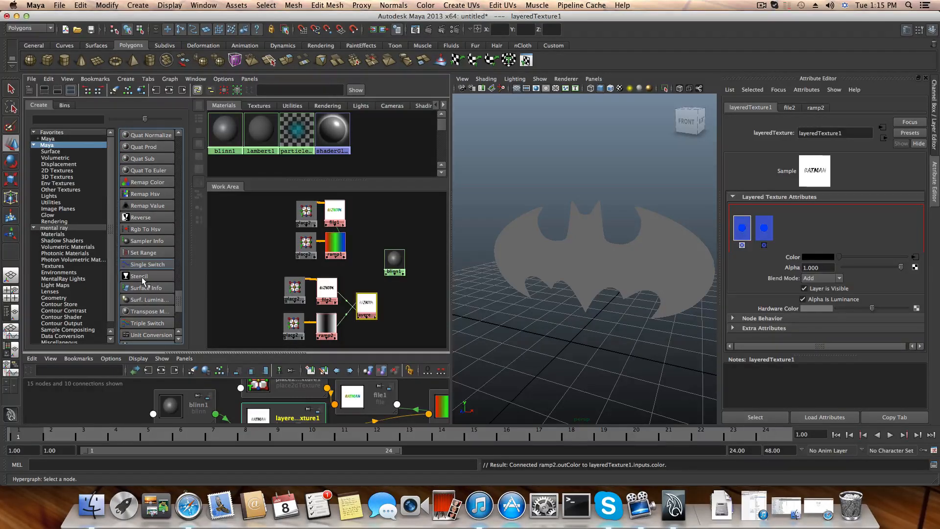
click(142, 278)
drag(237, 320, 430, 255)
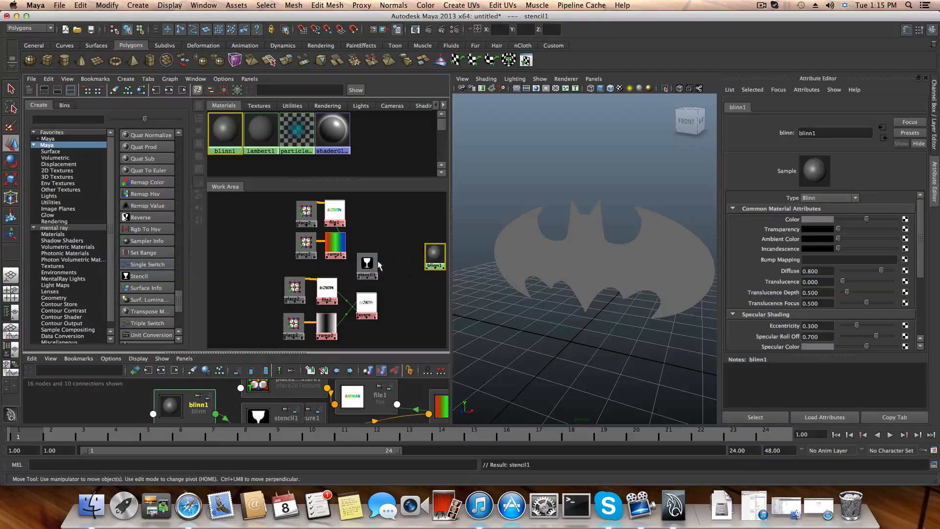
drag(367, 262, 398, 284)
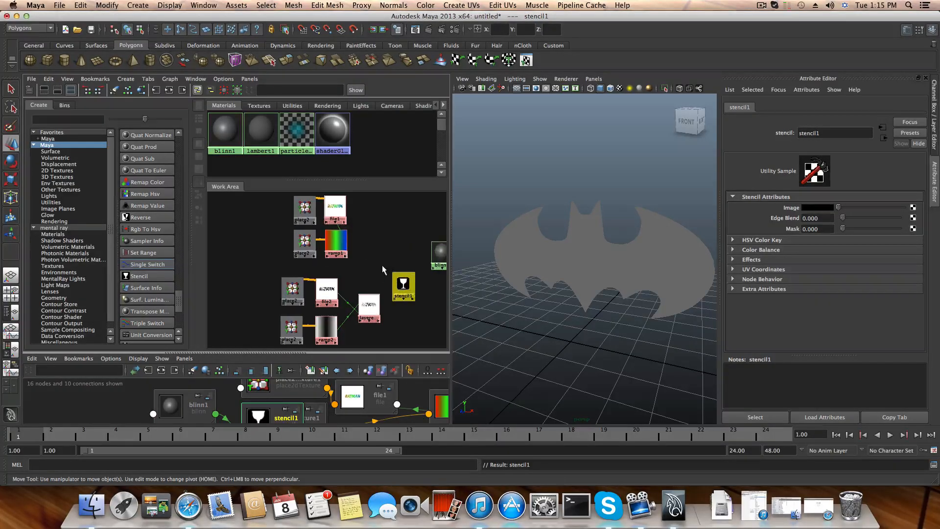
drag(390, 279, 395, 274)
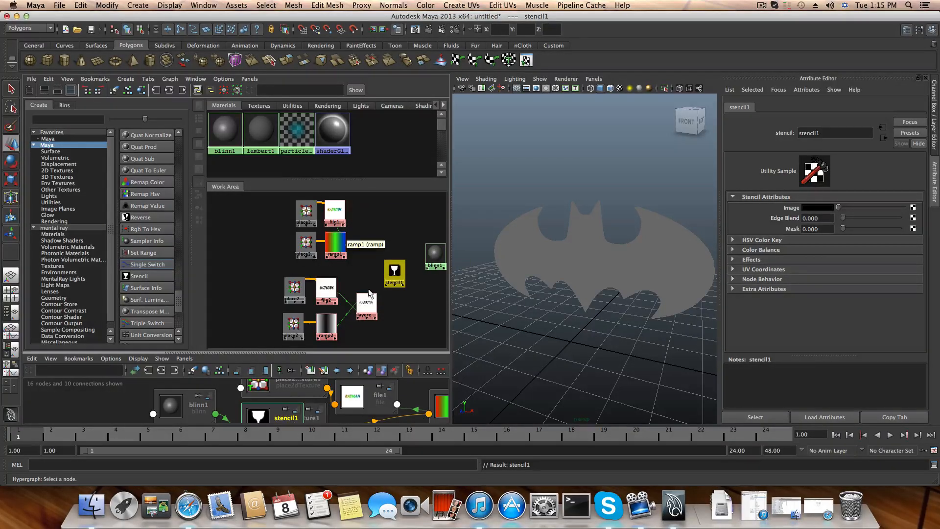
Step: Connect the layered texture to the stencil's Mask and the first file texture to its Image, and tidy the connected nodes
middle_drag(369, 308, 773, 228)
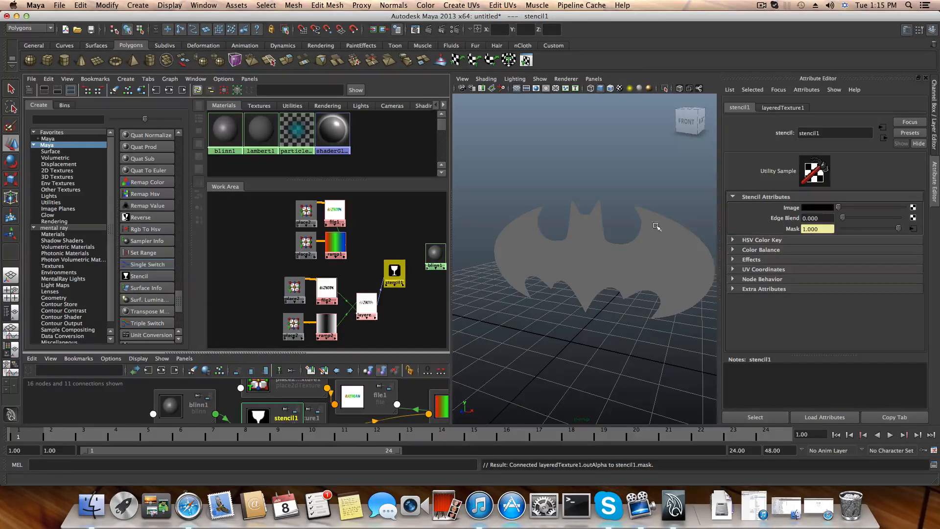
click(338, 210)
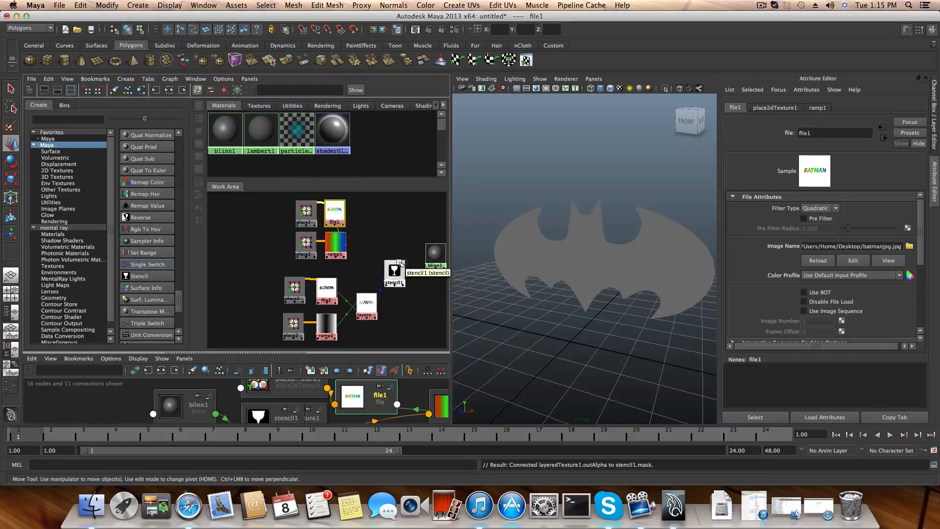
click(401, 264)
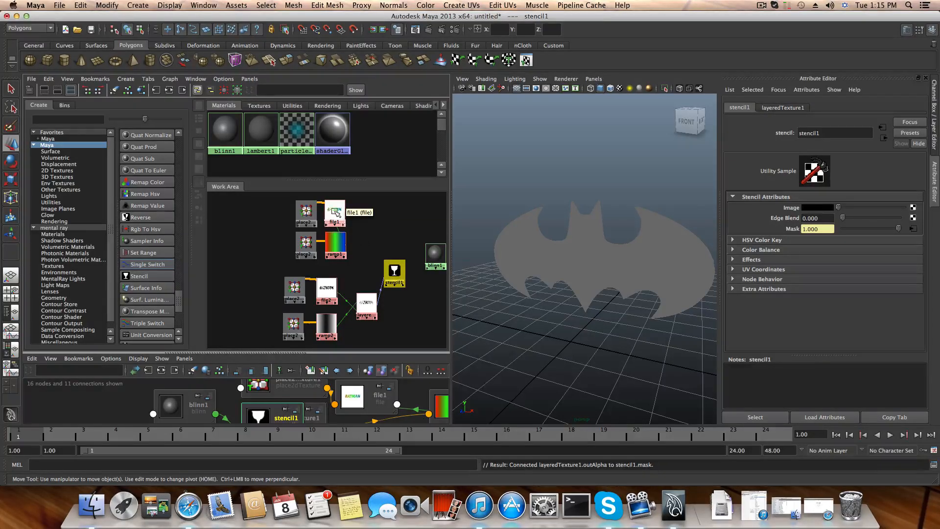
middle_drag(337, 212, 792, 205)
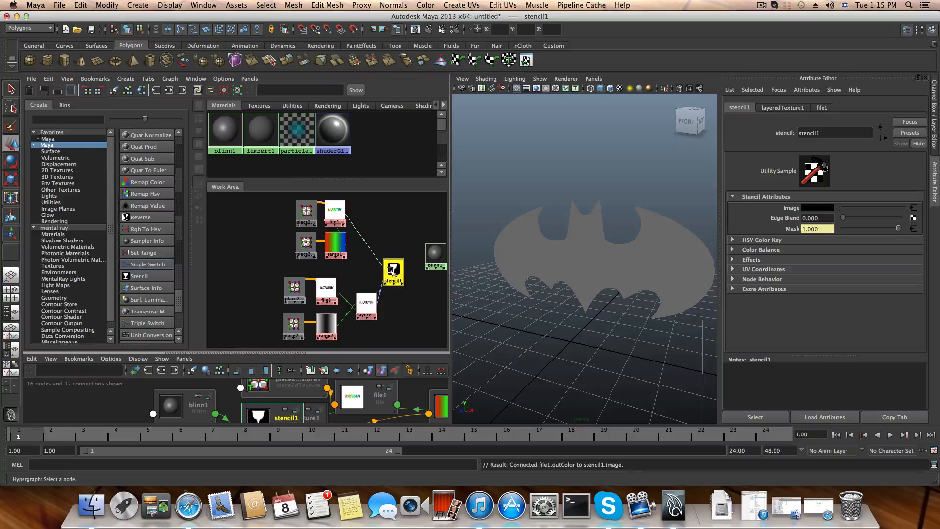
drag(387, 287, 360, 300)
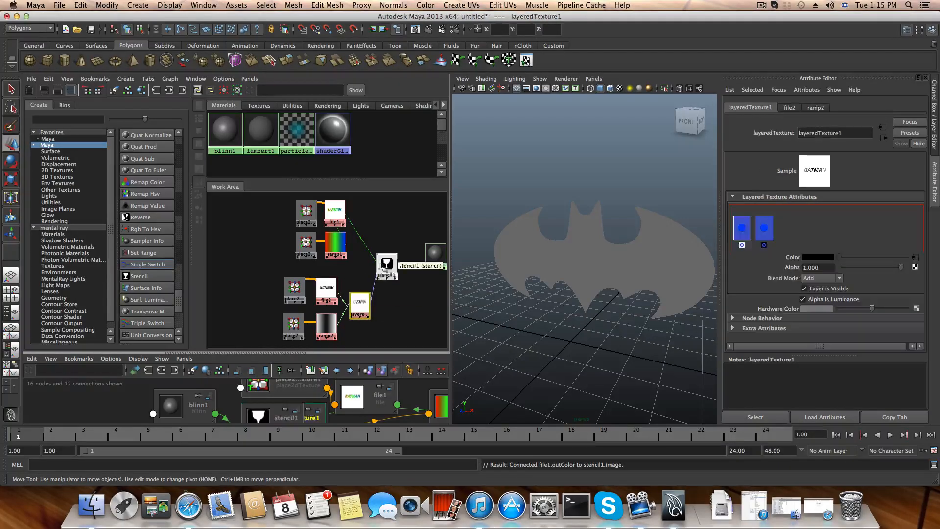
Step: Create a second layered texture and place it between the stencil and the Blinn material
drag(380, 264, 375, 267)
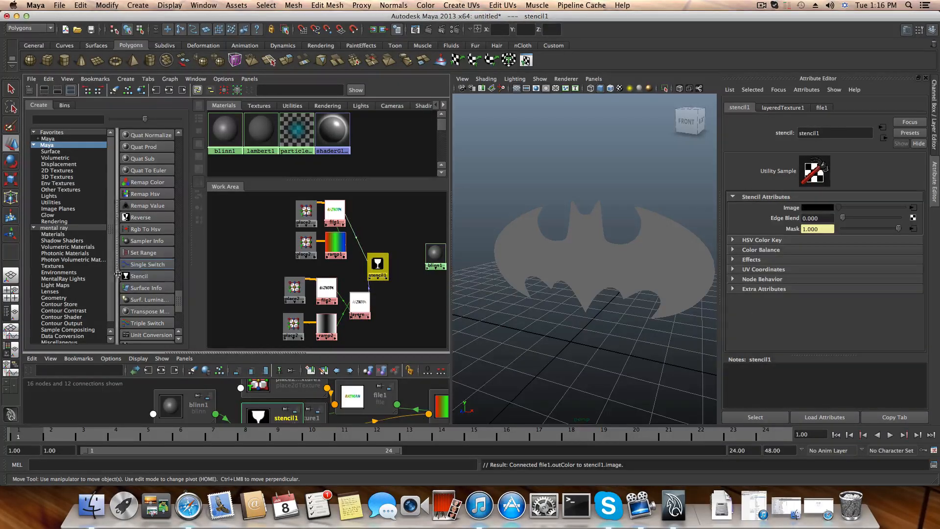
scroll(129, 281, down, 3)
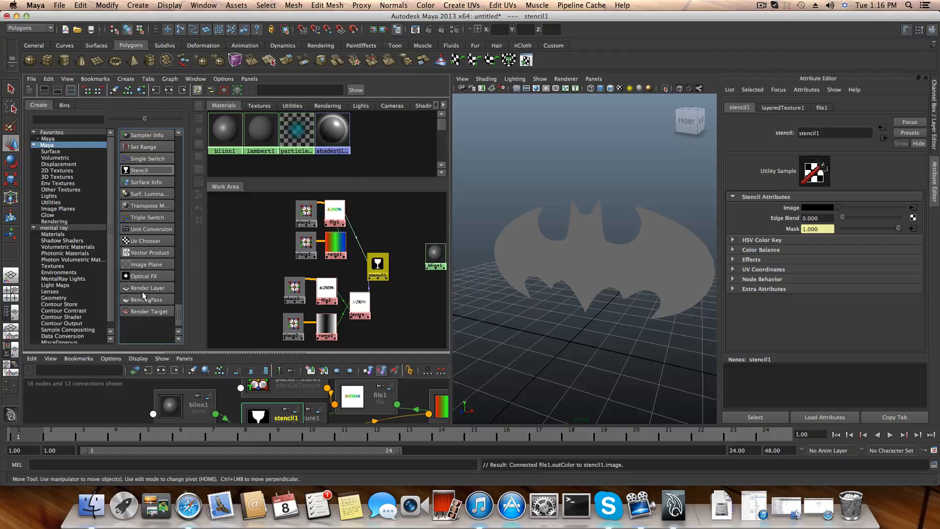
scroll(143, 294, up, 3)
scroll(144, 290, up, 6)
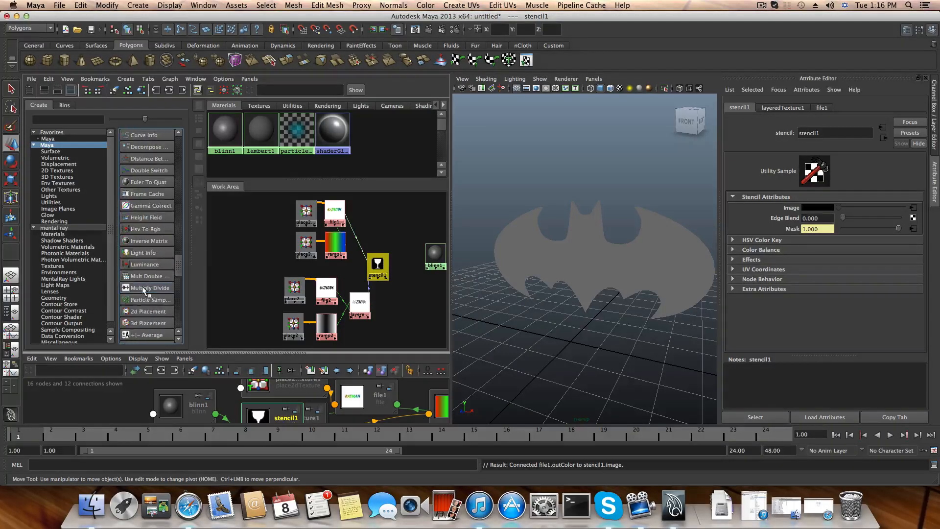
scroll(144, 290, up, 5)
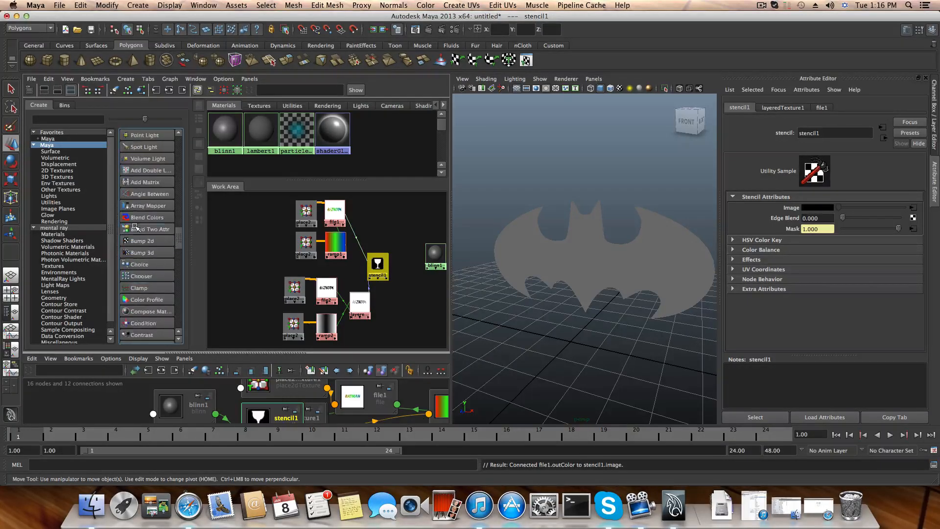
scroll(136, 227, up, 3)
click(142, 194)
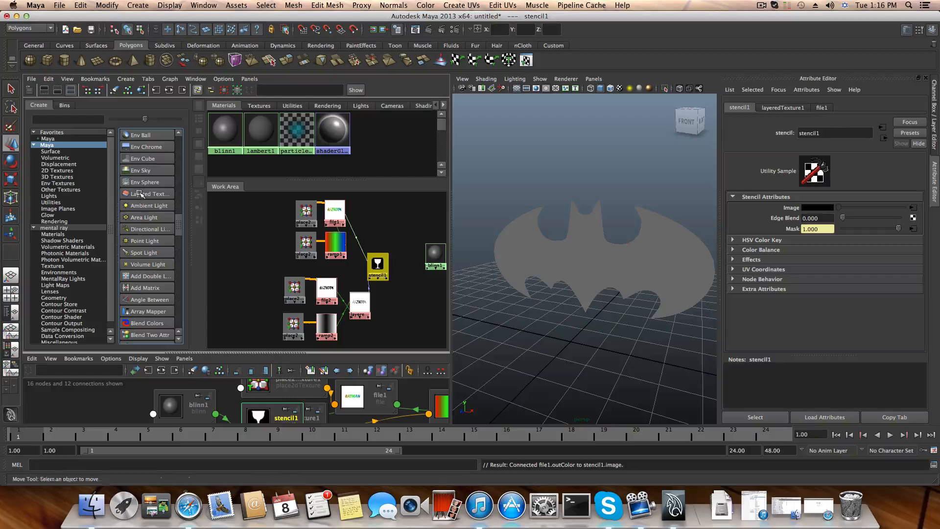
drag(258, 203, 408, 269)
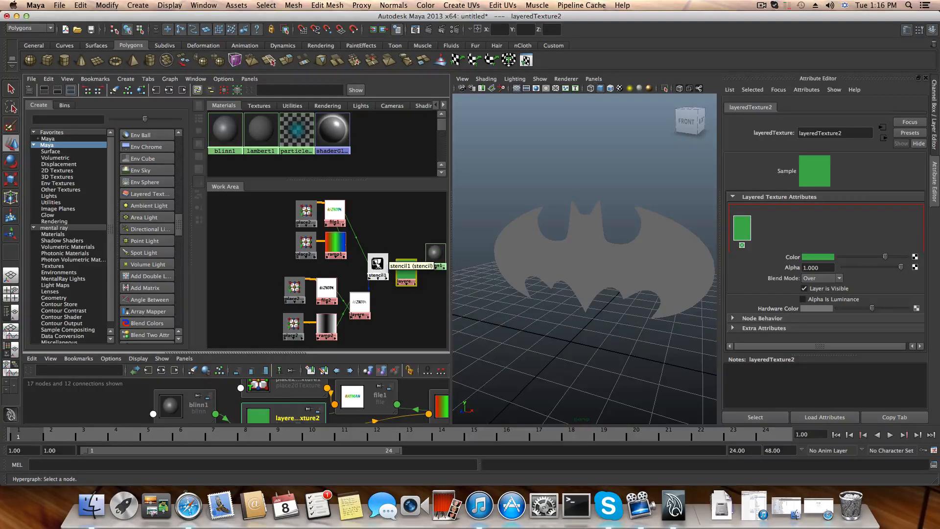
Step: Replace the new layered texture's default green layer with the stencil and connect the layered texture to the Blinn's color
middle_drag(377, 263, 776, 229)
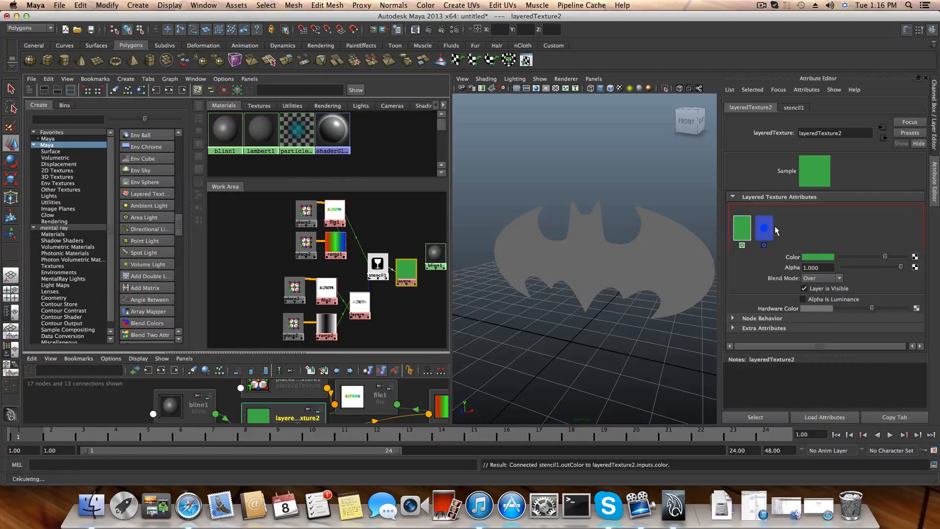
click(742, 245)
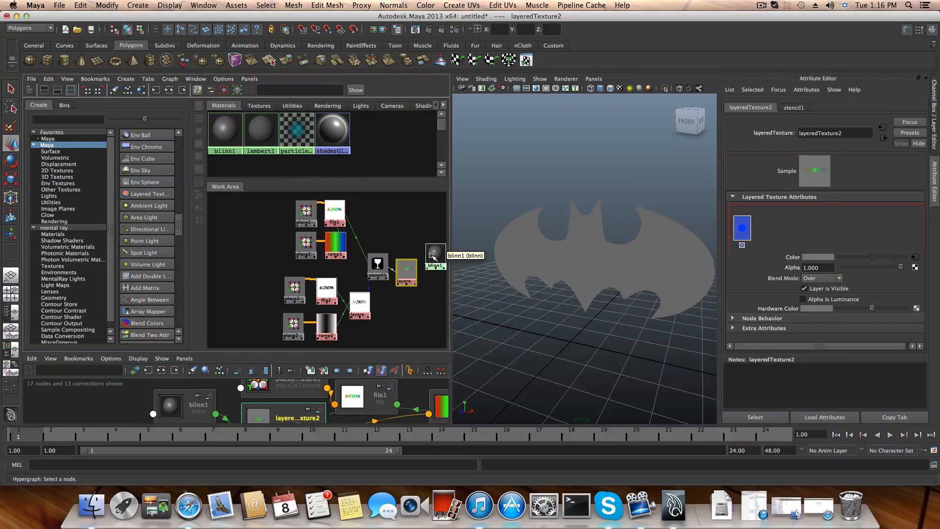
drag(408, 272, 428, 272)
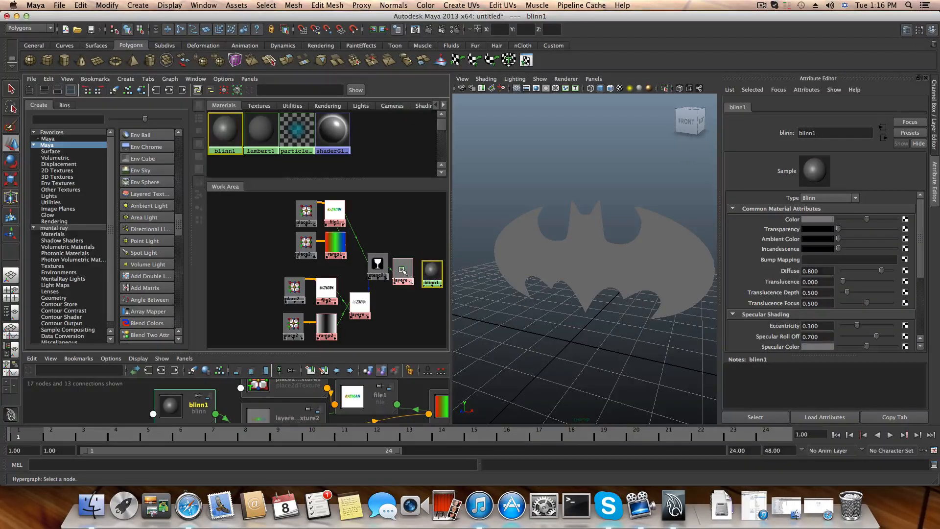
middle_drag(401, 271, 433, 276)
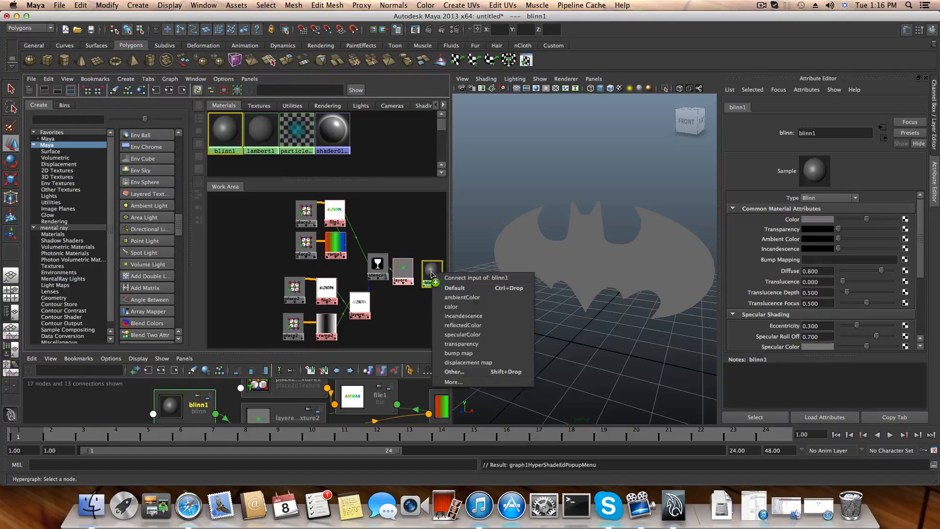
click(453, 307)
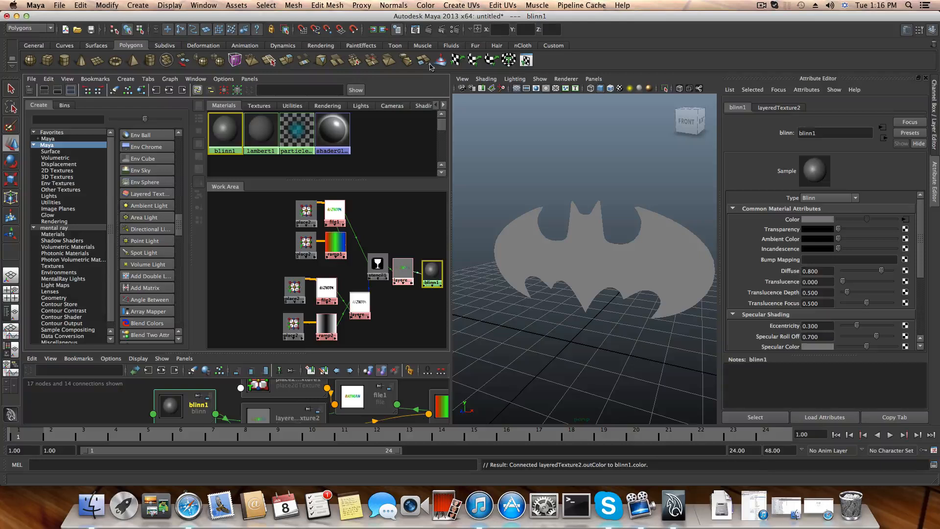
Step: Assign the Blinn material to the bat shape and render the current frame
click(626, 256)
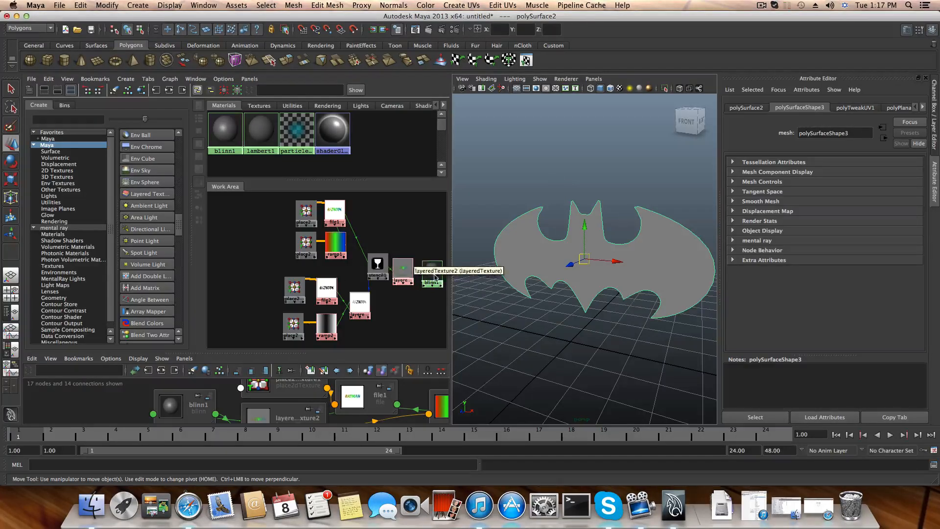
right_drag(435, 272, 428, 249)
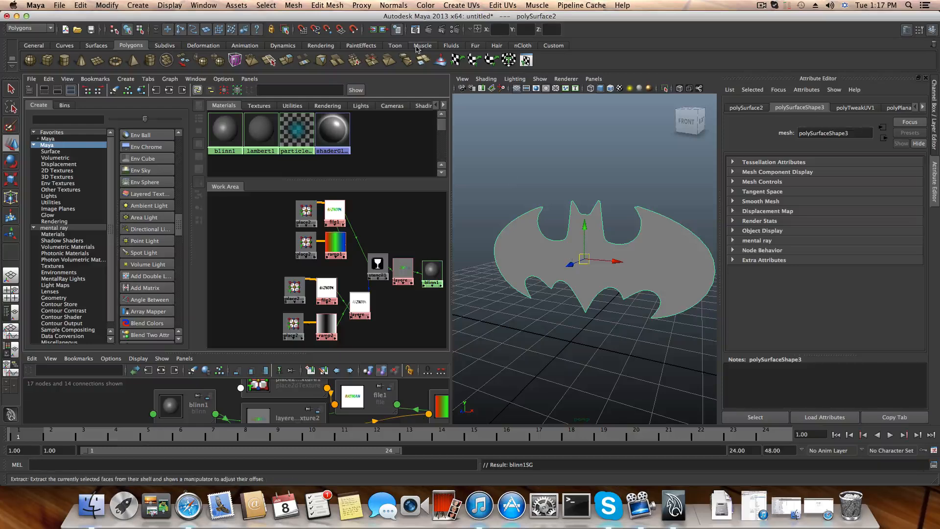
click(430, 29)
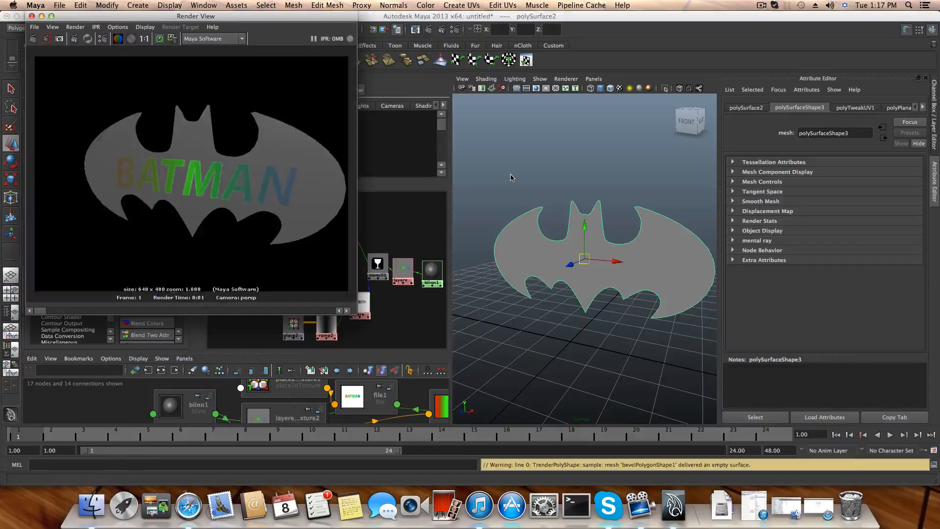
drag(241, 17, 673, 59)
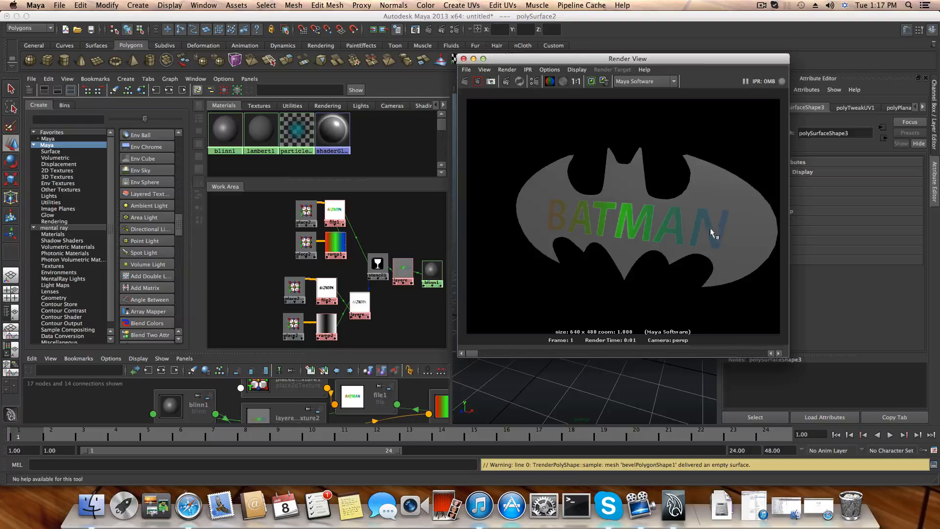
click(465, 59)
Step: Render the bat shape from several camera angles to examine how the BATMAN text colors respond to the view
key(f)
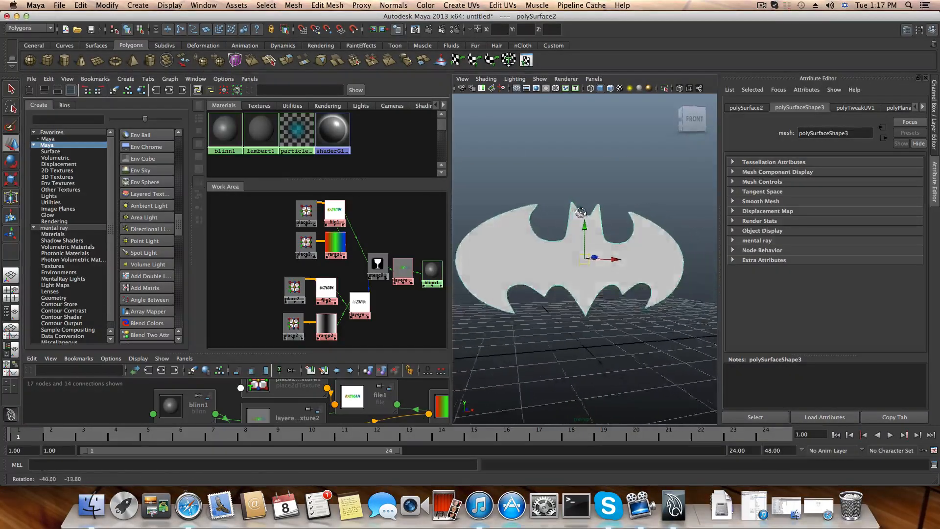
click(427, 29)
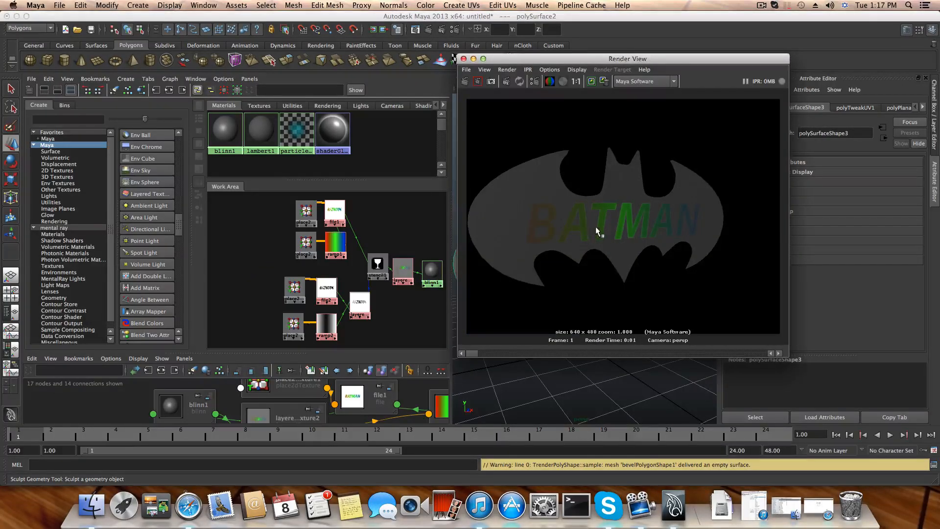
click(463, 59)
alt+drag(582, 225, 565, 244)
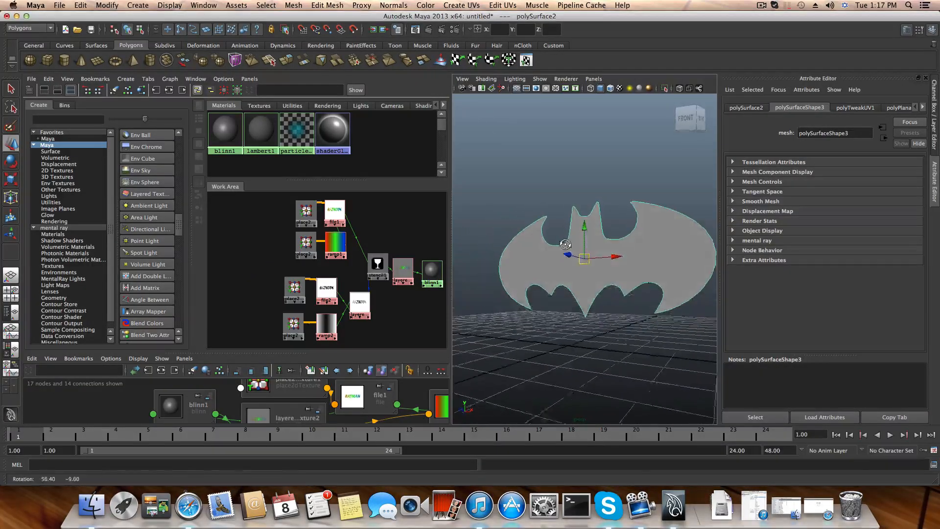
alt+middle_drag(628, 298, 594, 252)
alt+drag(594, 251, 592, 272)
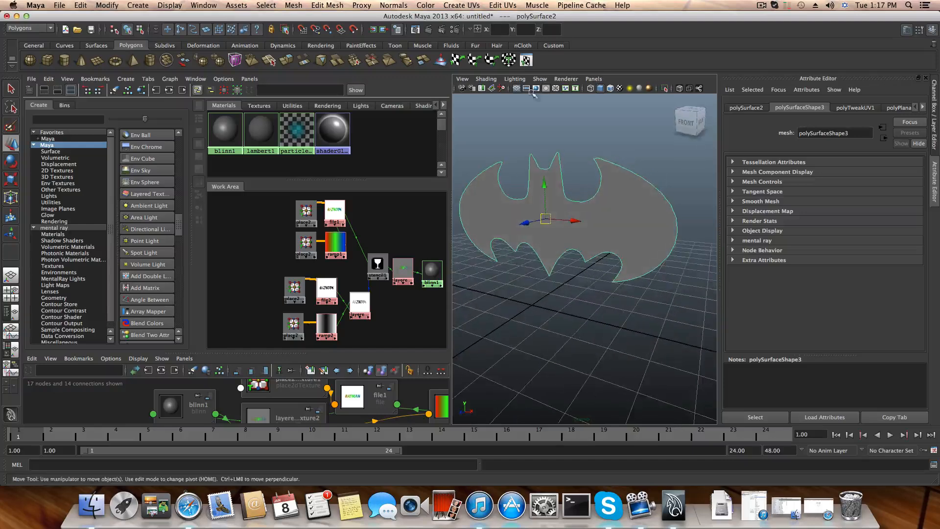
click(429, 29)
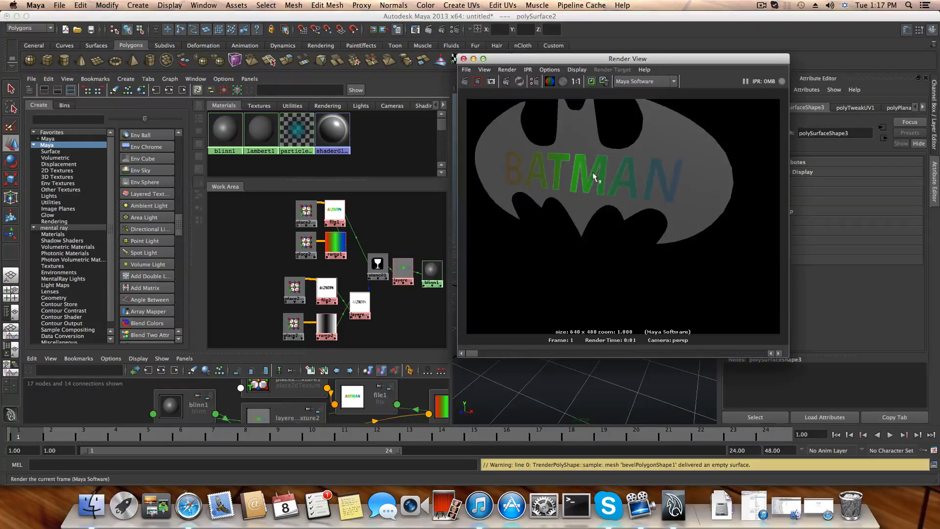
click(464, 59)
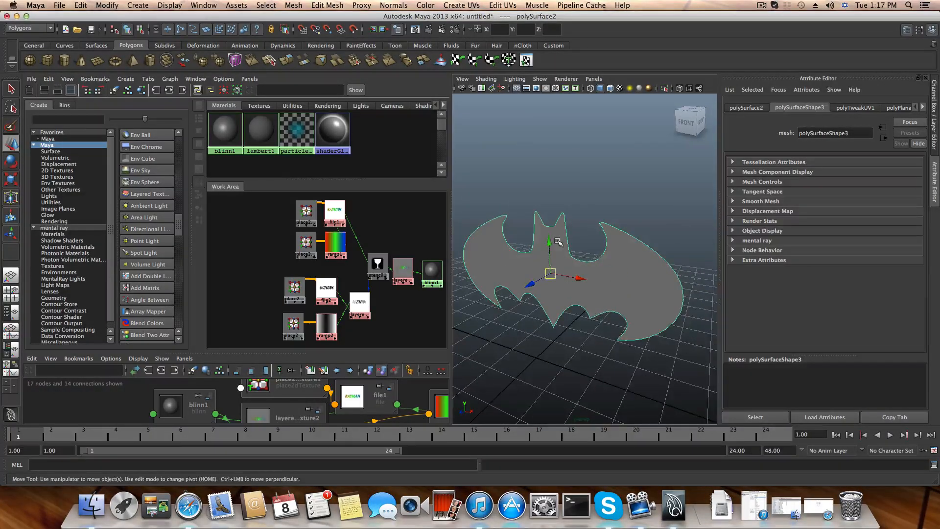
alt+drag(559, 241, 606, 235)
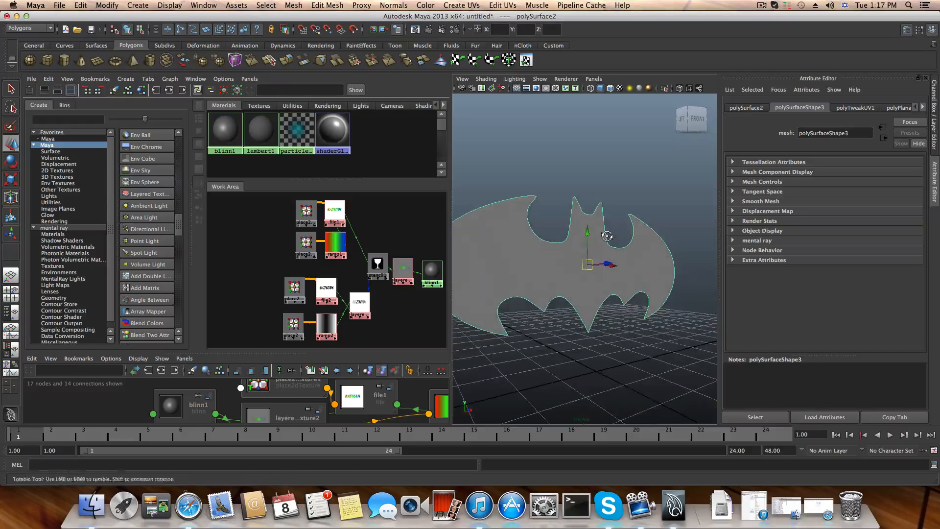
click(431, 31)
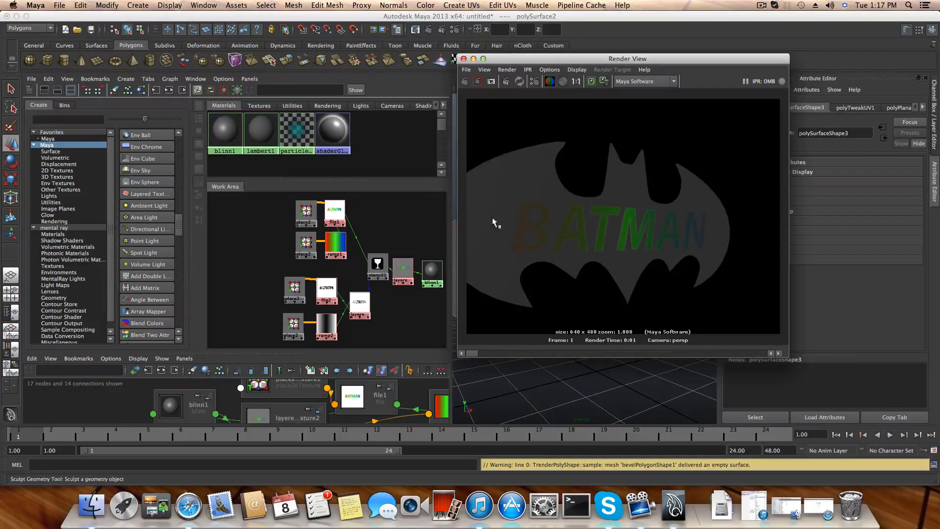
click(464, 59)
alt+drag(576, 212, 588, 241)
alt+middle_drag(588, 241, 587, 218)
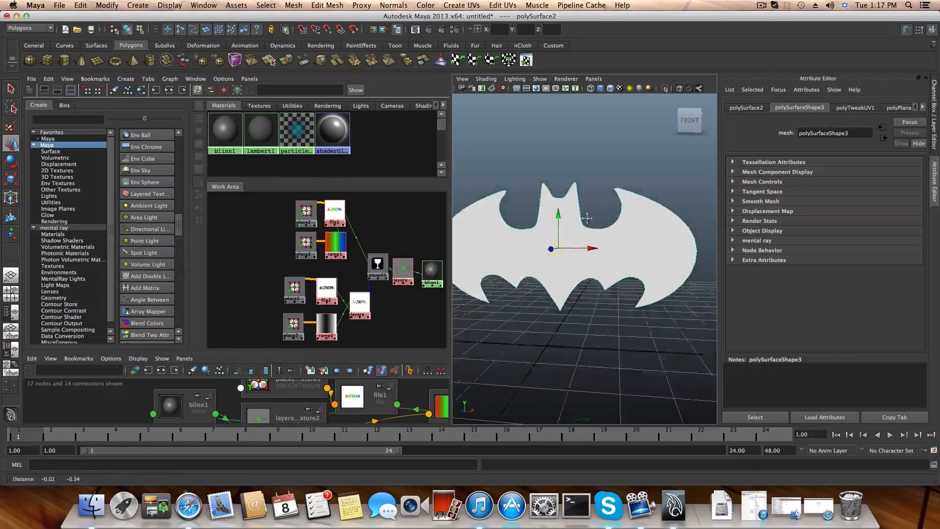
alt+drag(587, 218, 561, 229)
alt+middle_drag(560, 229, 553, 217)
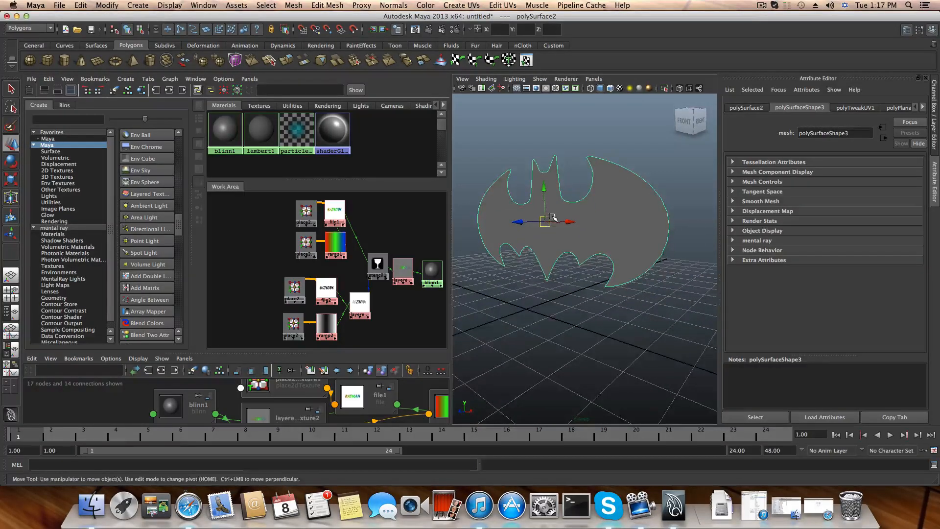
alt+drag(553, 217, 603, 244)
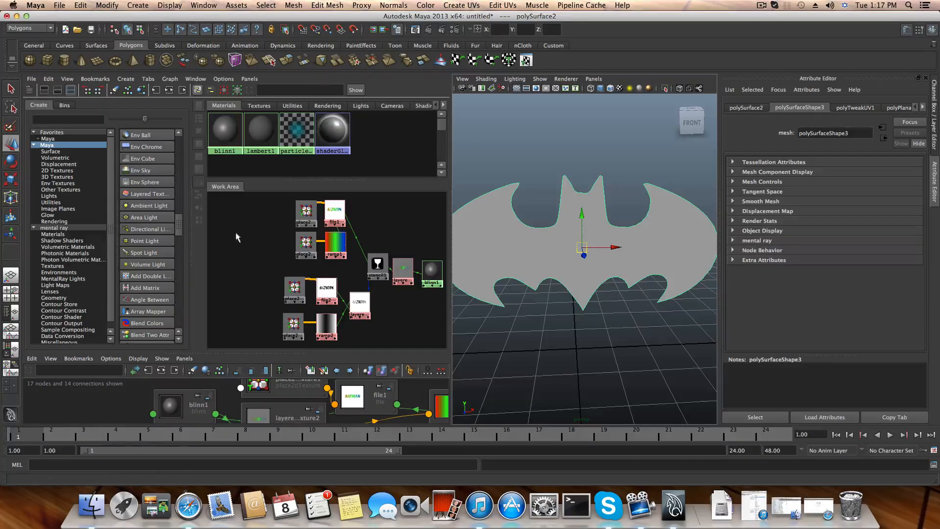
Step: Create a Sampler Info utility and place it in front of the texture placement nodes
drag(177, 222, 177, 289)
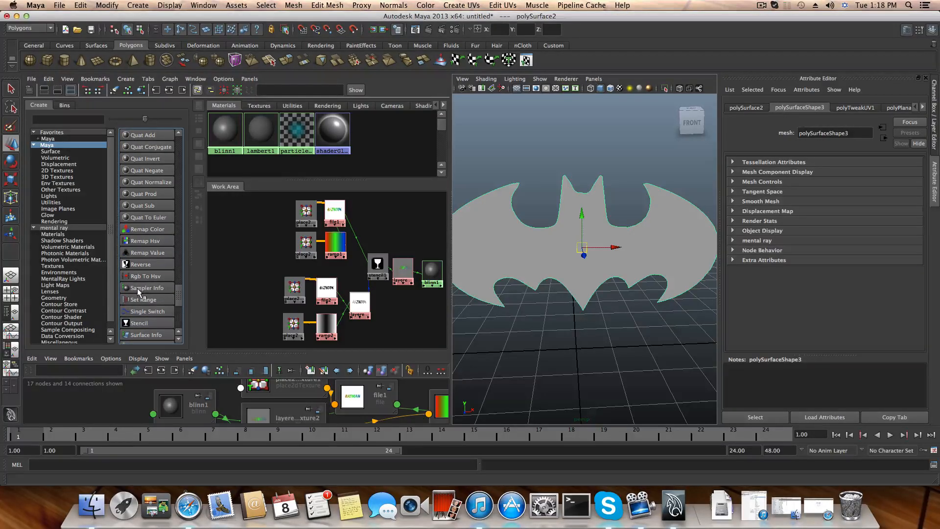
click(46, 145)
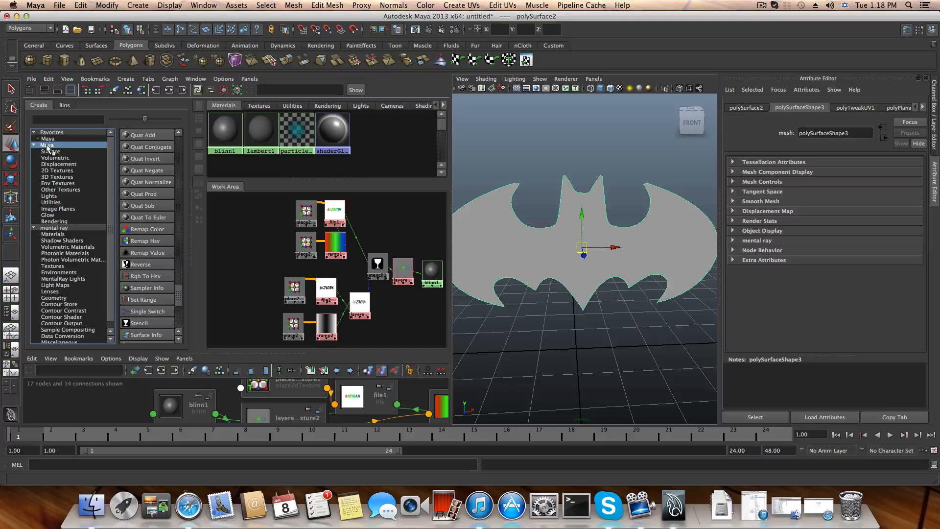
click(145, 289)
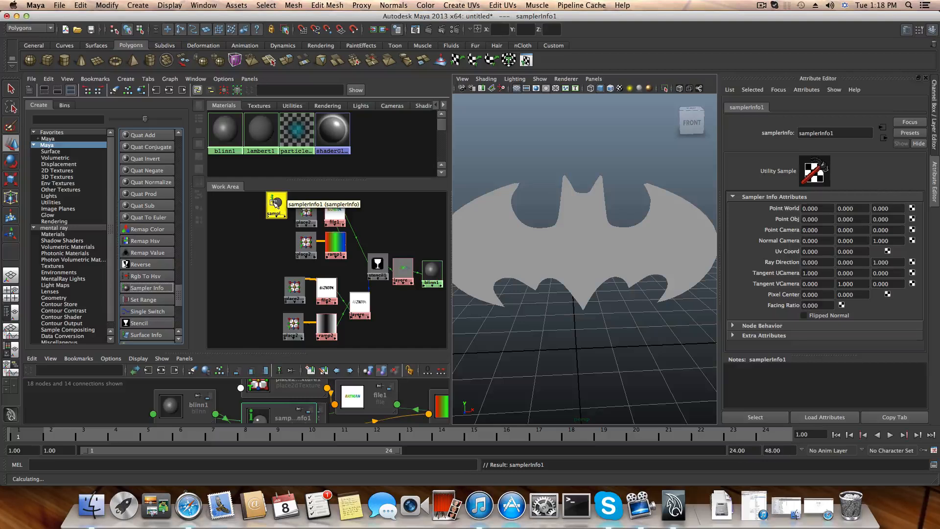
drag(275, 202, 242, 261)
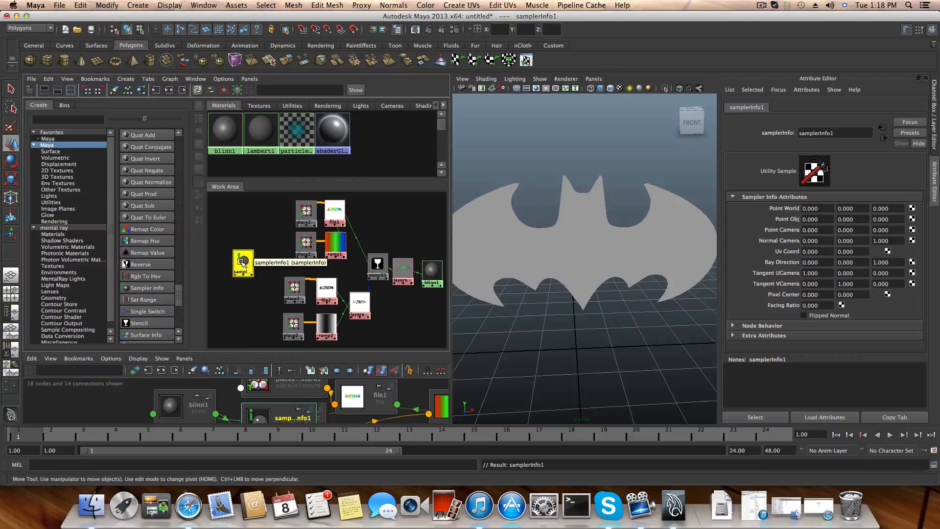
Step: Connect the Sampler Info's facingRatio to both offsetU and offsetV of the colored ramp's 2D placement node
middle_drag(242, 261, 306, 244)
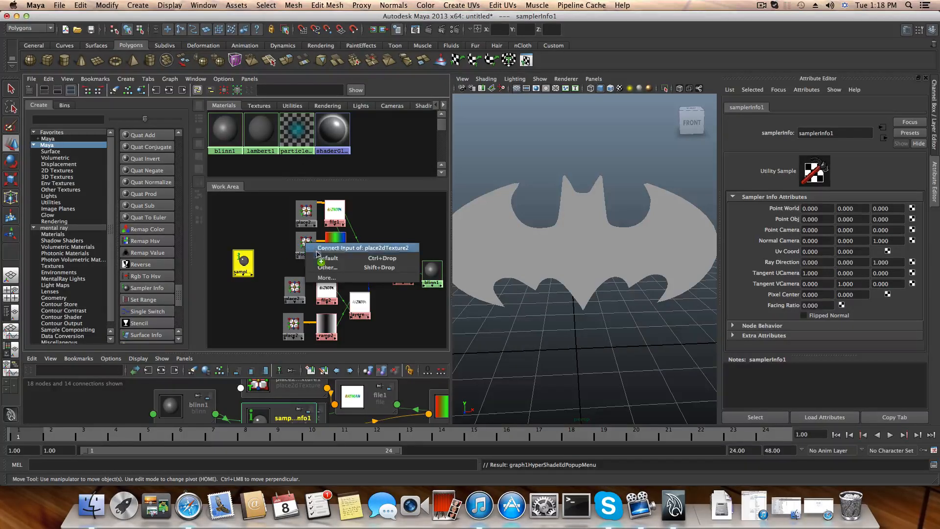
click(323, 267)
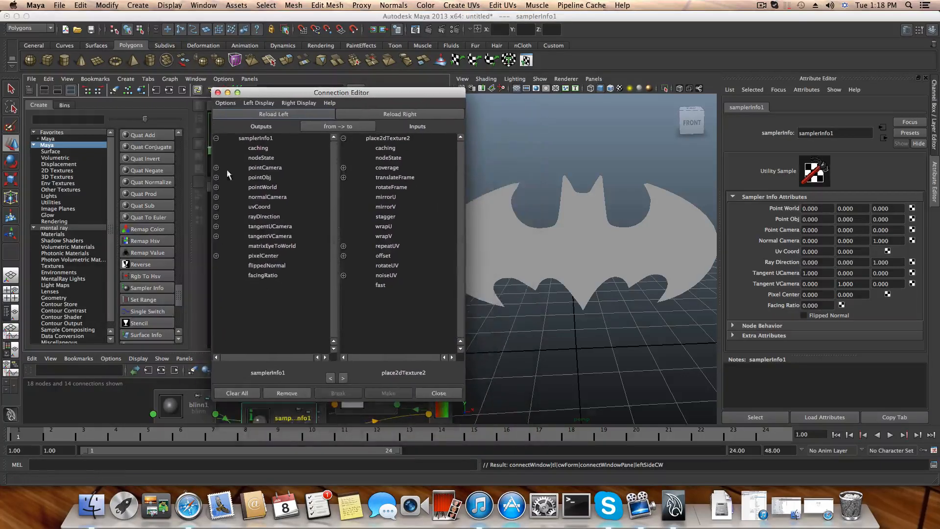
click(259, 275)
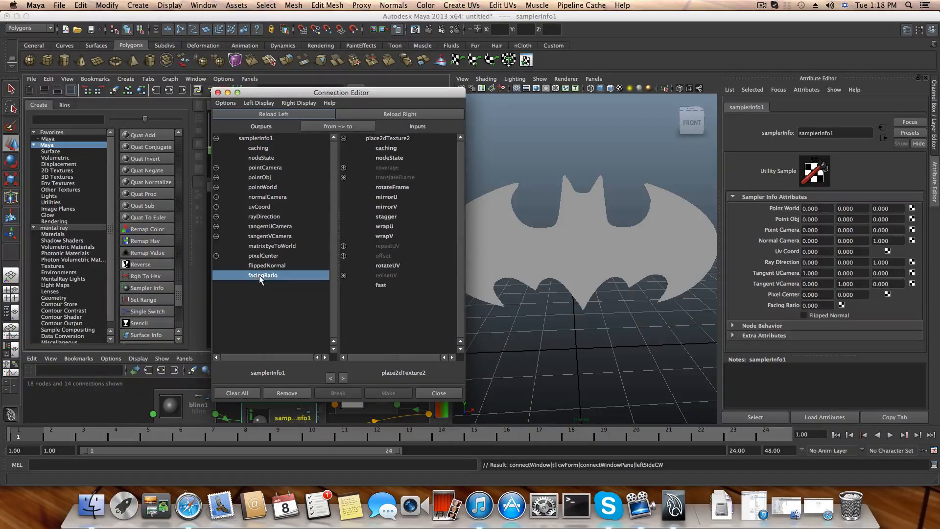
click(344, 256)
click(394, 265)
click(395, 276)
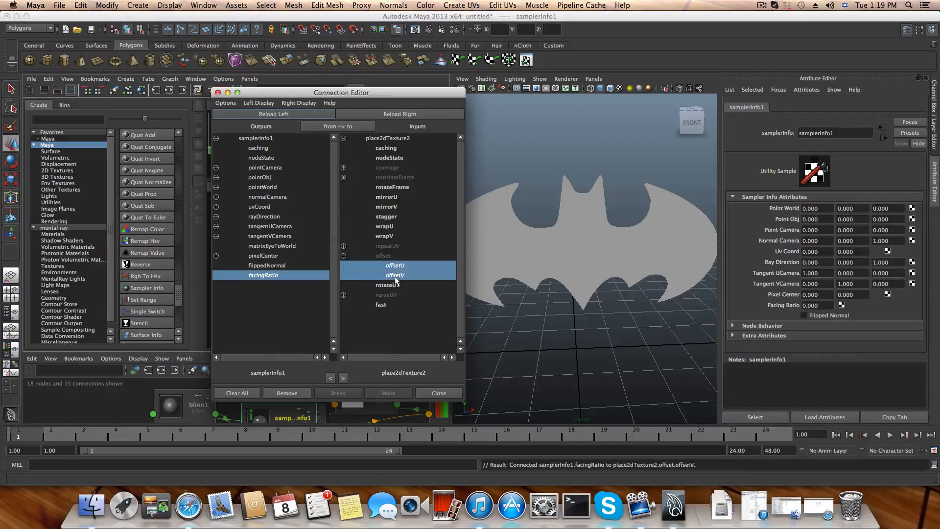
click(448, 394)
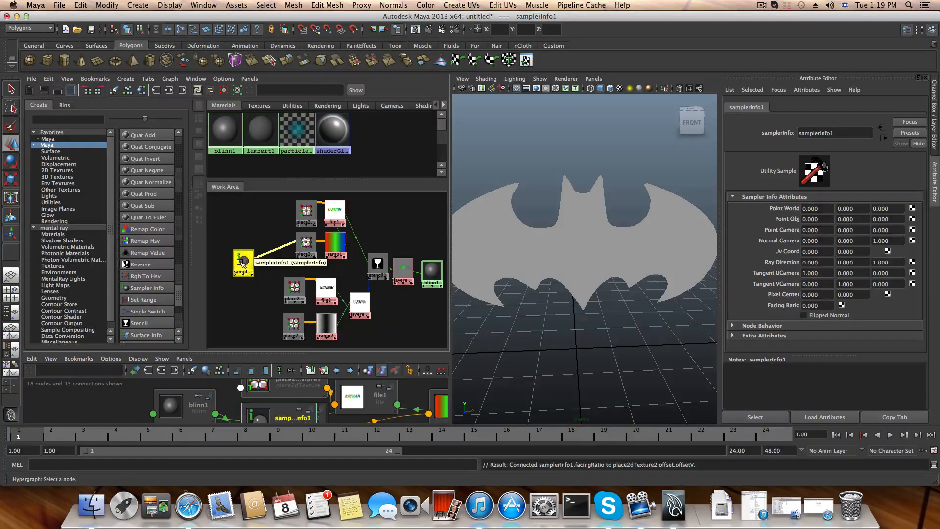
Step: Connect the Sampler Info's facingRatio to both offsetU and offsetV of the black-and-white ramp's 2D placement node
middle_drag(240, 263, 292, 325)
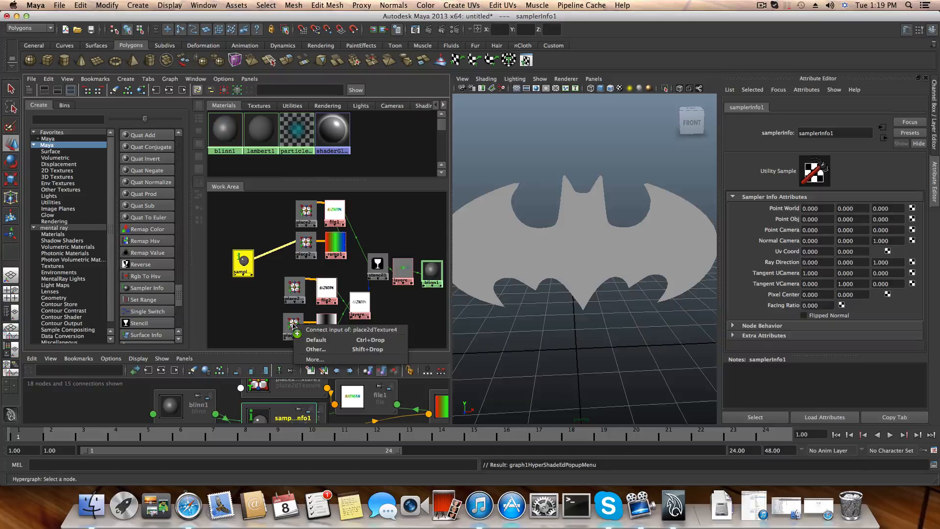
click(315, 349)
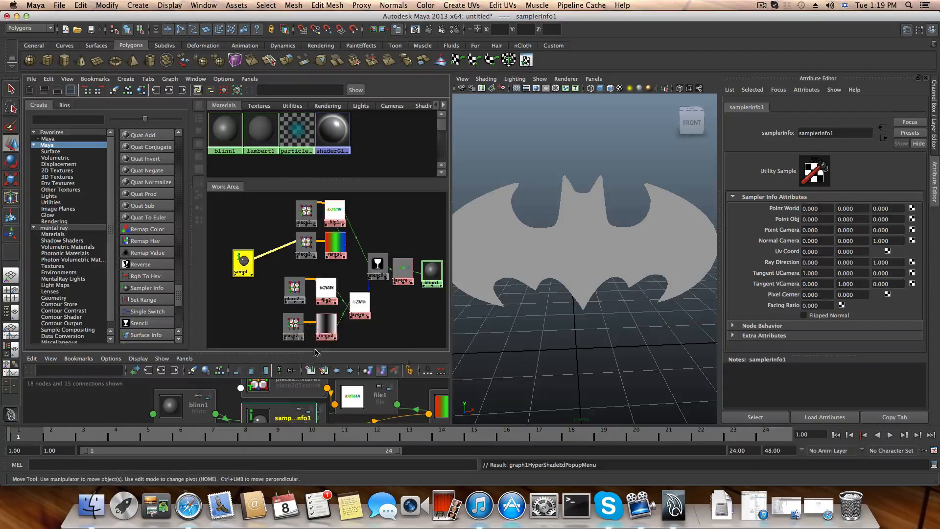
click(254, 274)
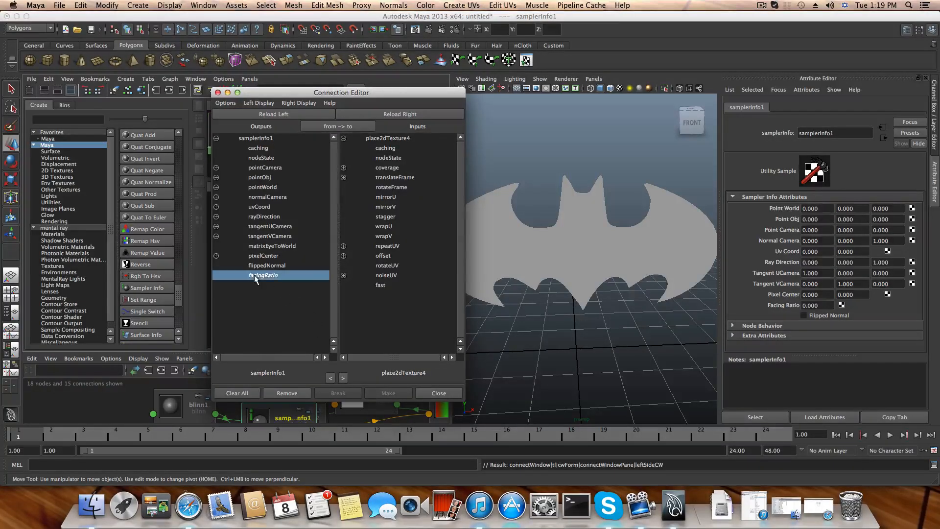
click(344, 256)
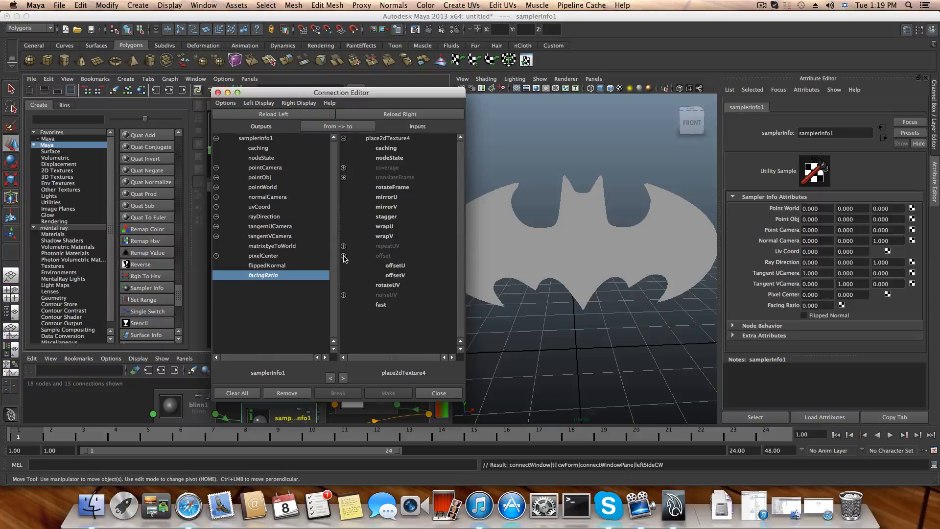
click(395, 265)
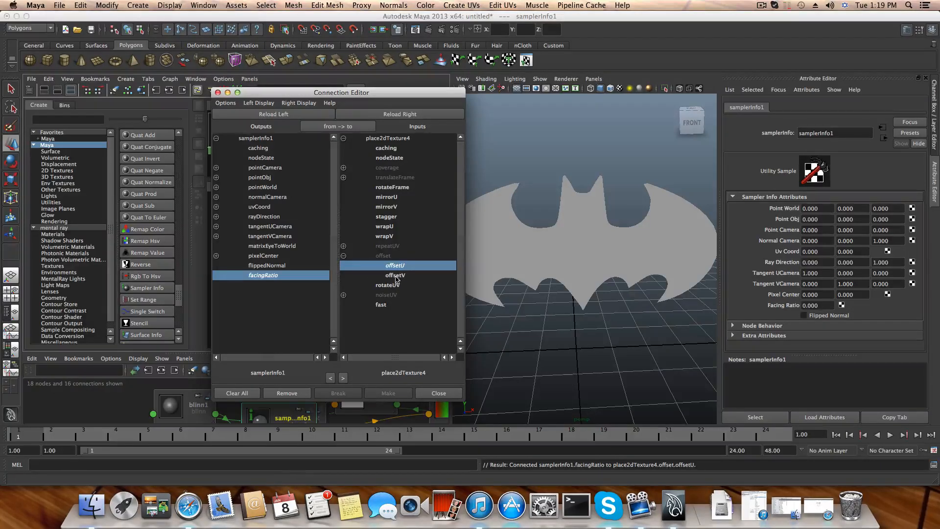
click(395, 276)
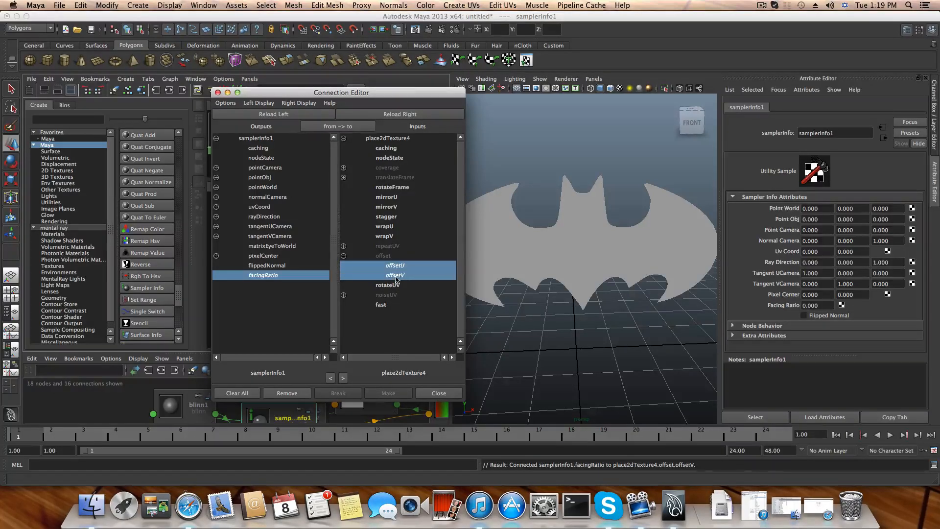
click(438, 393)
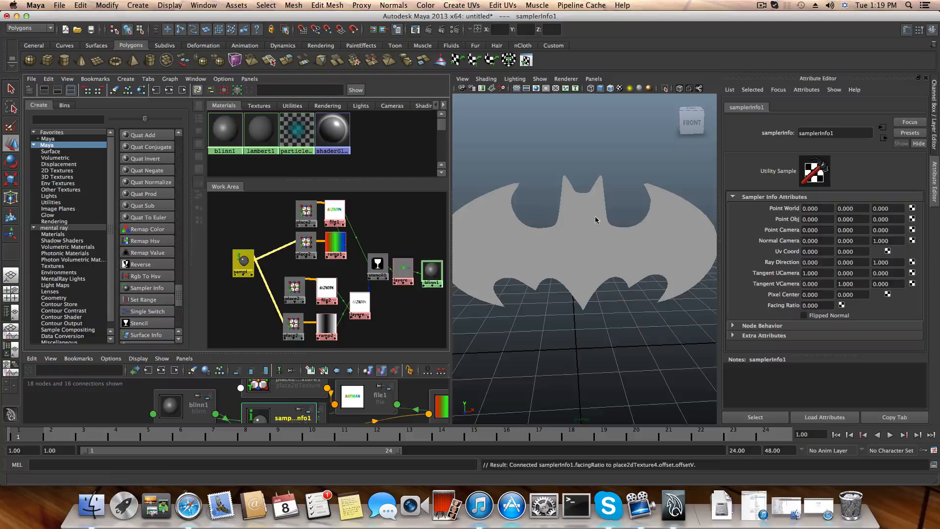
Step: Render the bat shape from an oblique camera angle to examine the BATMAN text colors
alt+drag(603, 233, 584, 216)
click(428, 29)
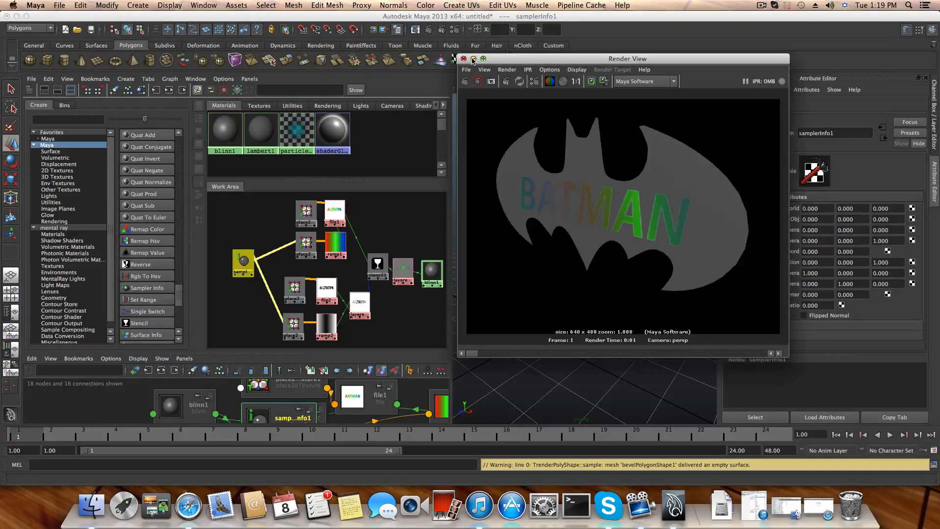
alt+middle_drag(592, 209, 590, 210)
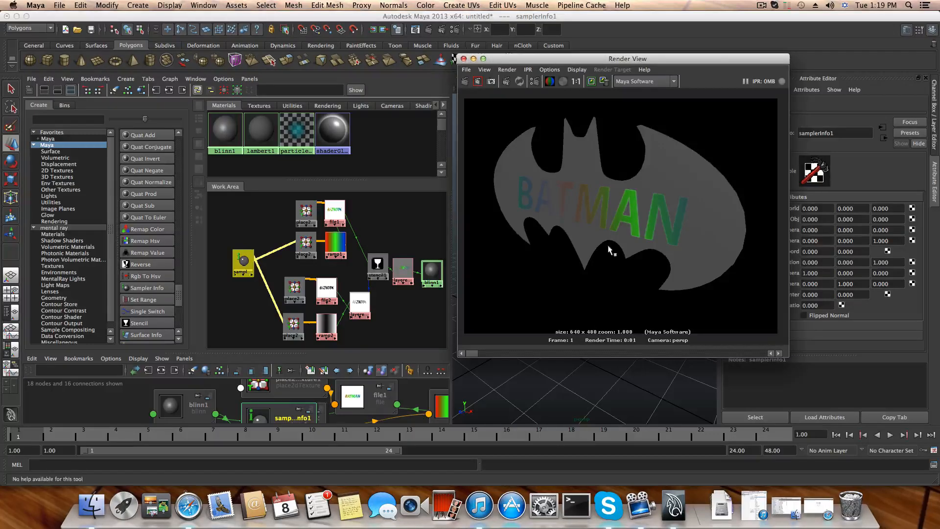
click(463, 59)
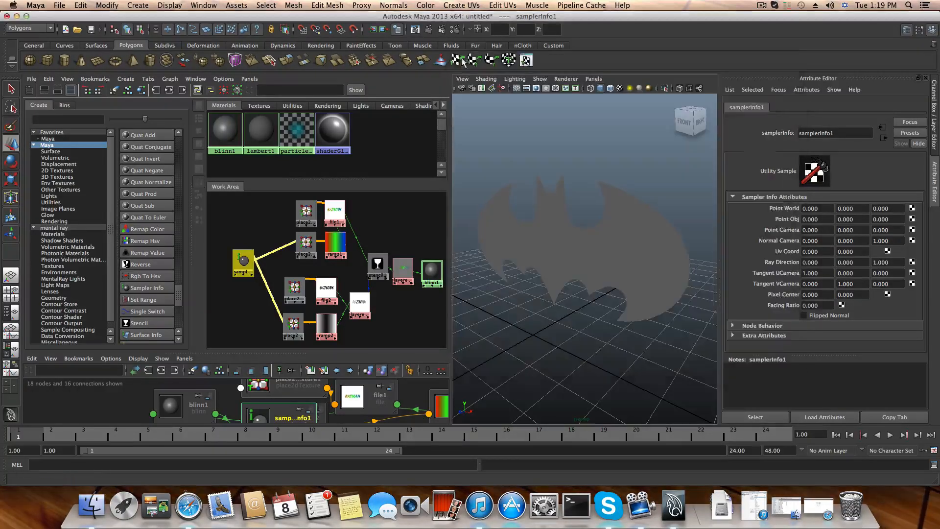
Step: Set the type of both the colored ramp and the black-and-white ramp to V Ramp
click(338, 240)
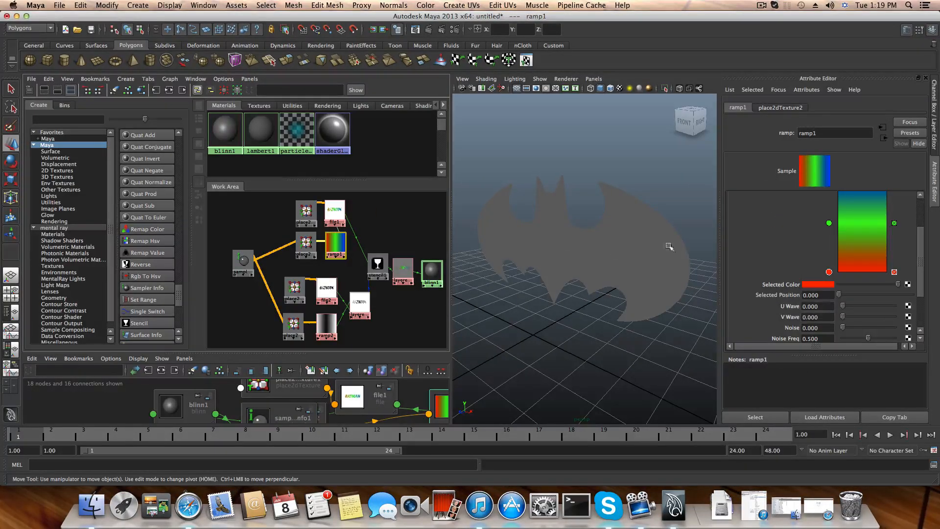
scroll(827, 247, up, 2)
click(816, 209)
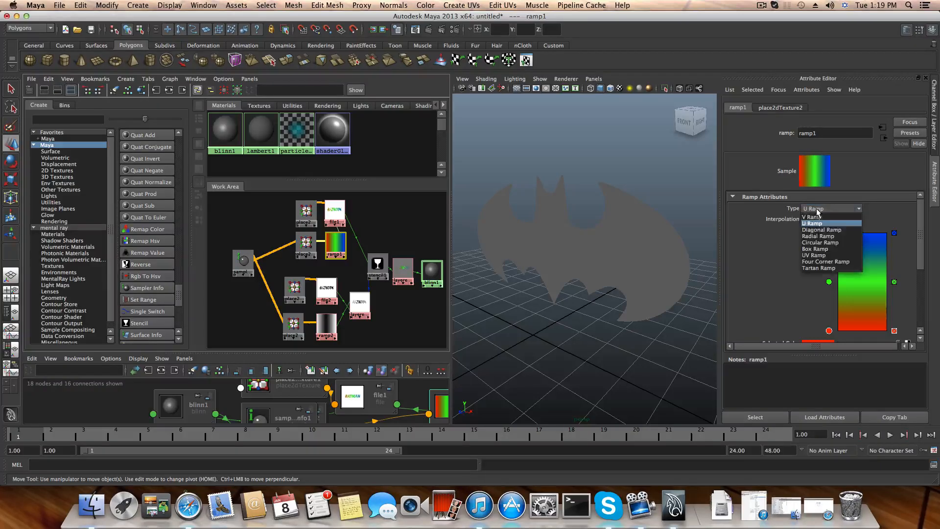
click(813, 216)
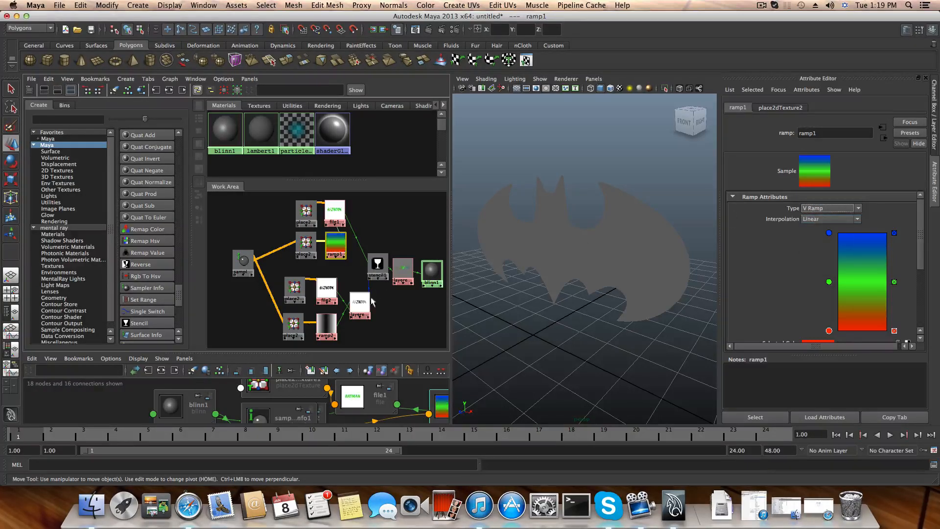
click(327, 323)
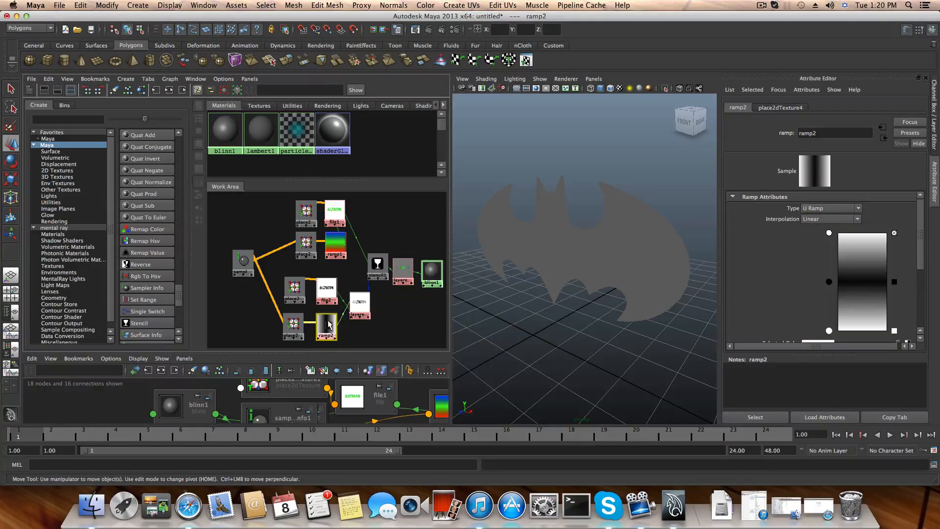
click(825, 210)
click(816, 219)
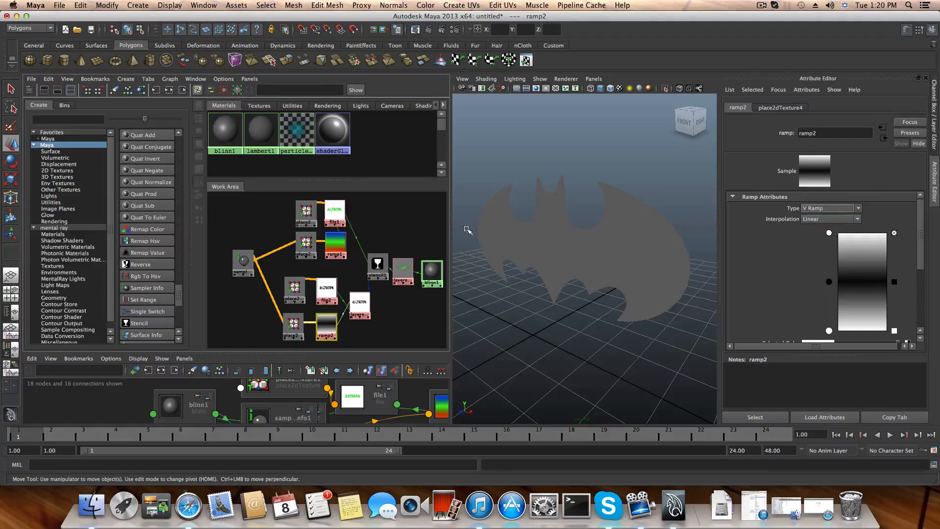
Step: Render the bat shape from several front, side and high camera angles to compare how the BATMAN text changes with both V ramps
click(428, 31)
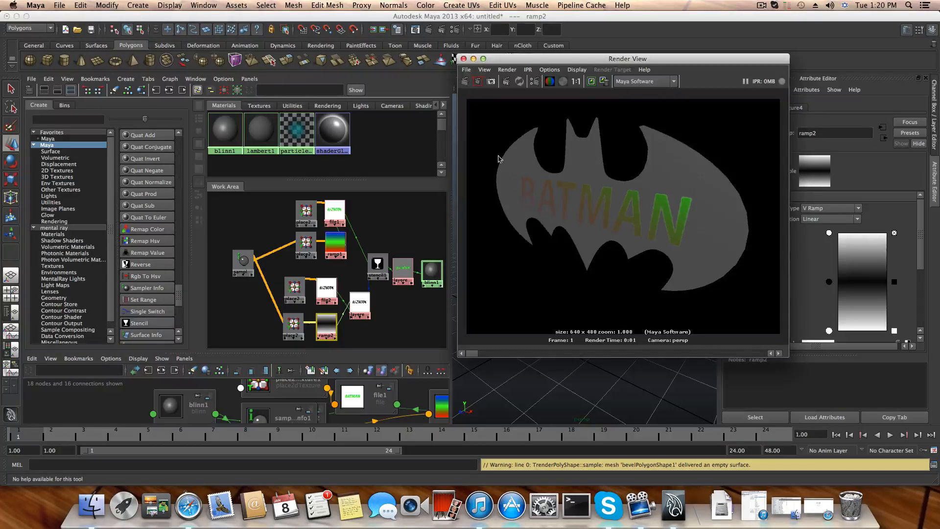
click(592, 80)
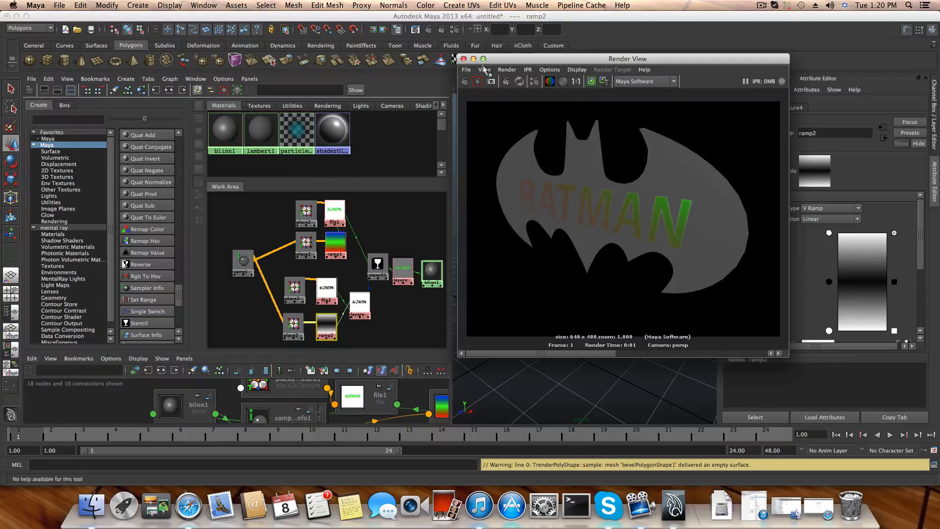
click(464, 58)
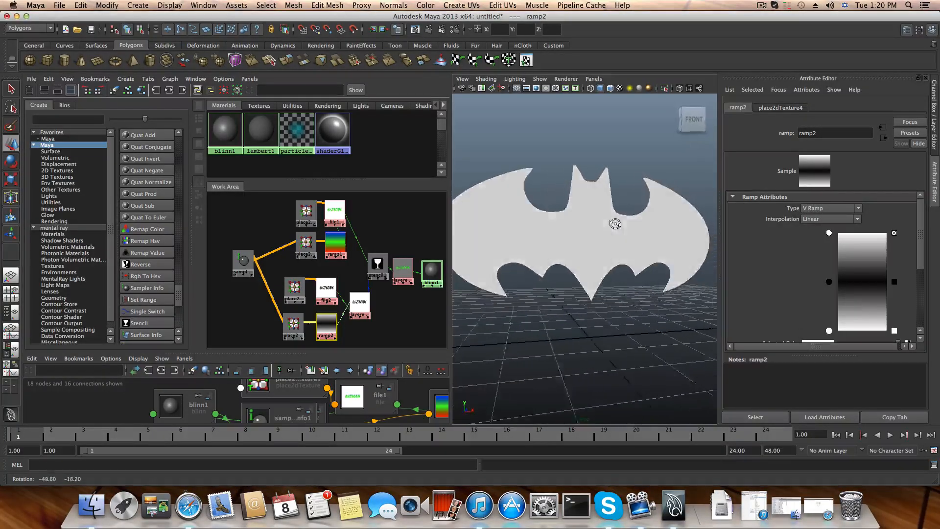
click(428, 30)
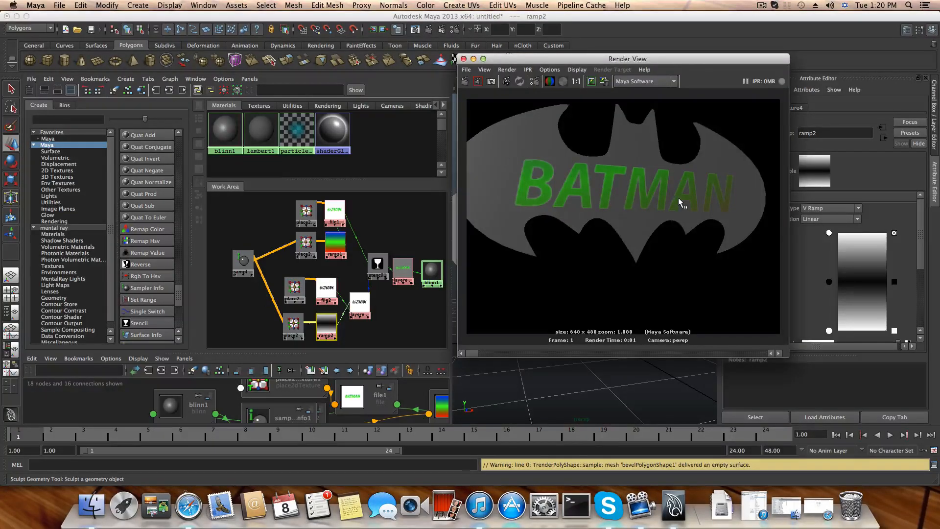
click(464, 59)
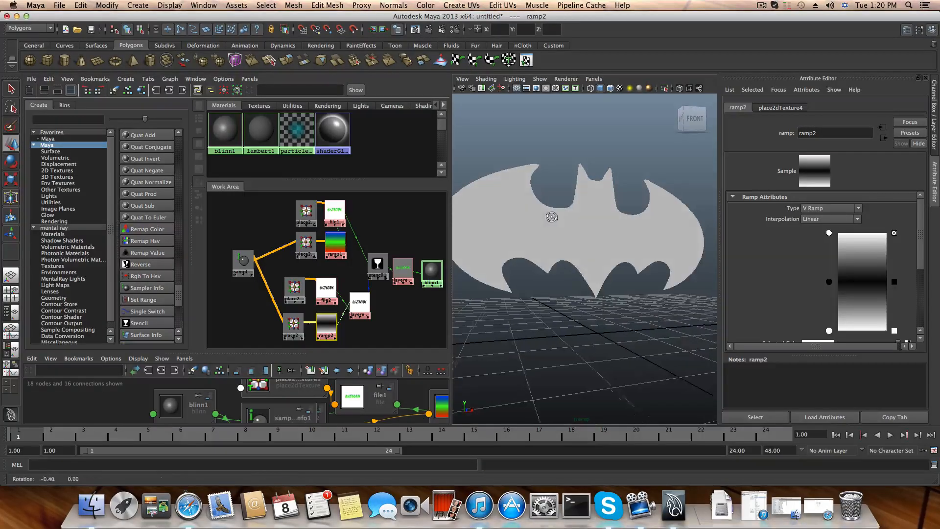
alt+drag(550, 210, 607, 211)
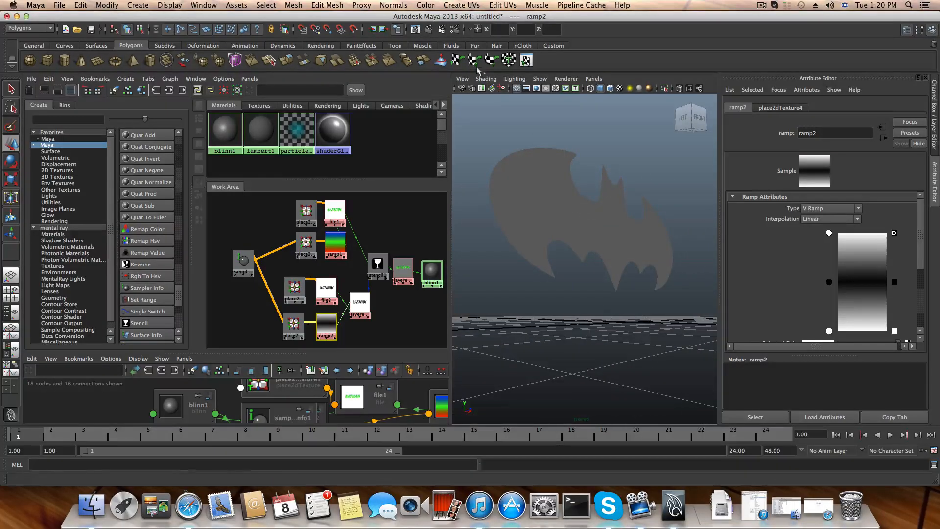
click(430, 29)
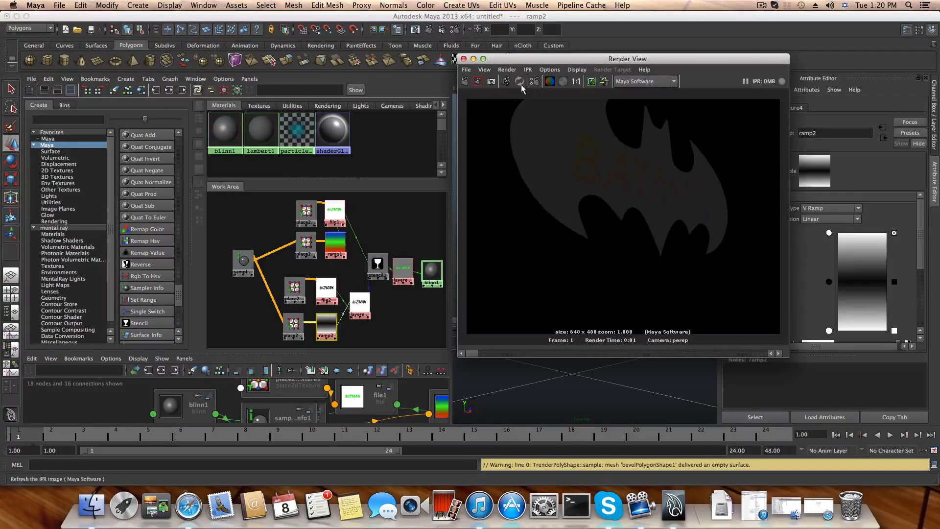
click(464, 58)
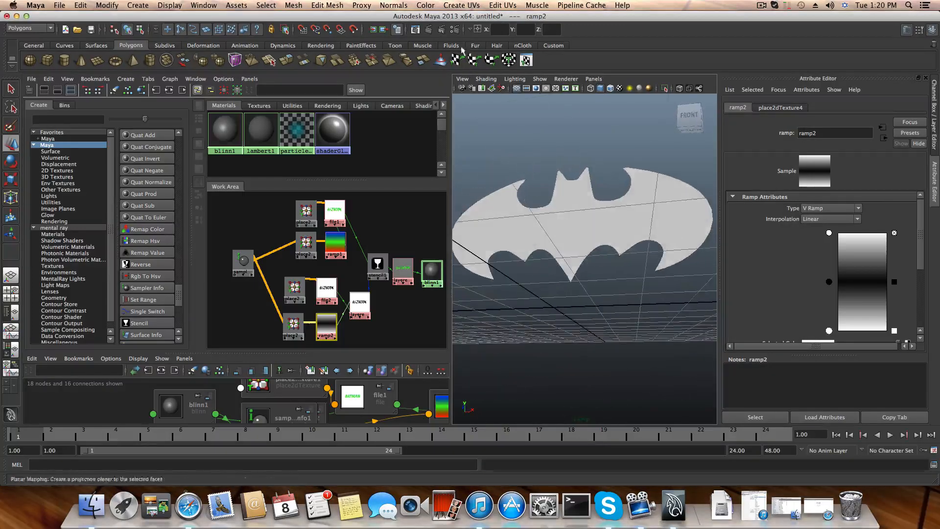
click(430, 30)
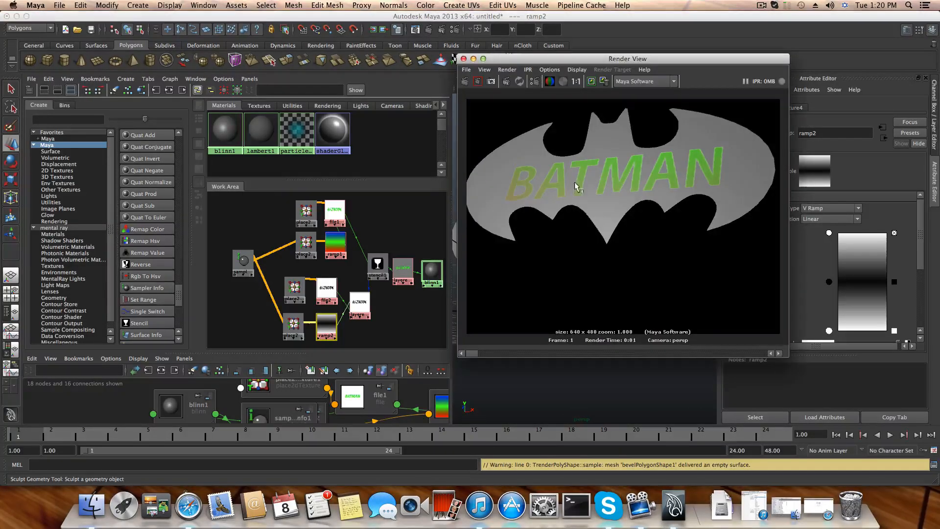
click(464, 59)
alt+drag(595, 211, 608, 235)
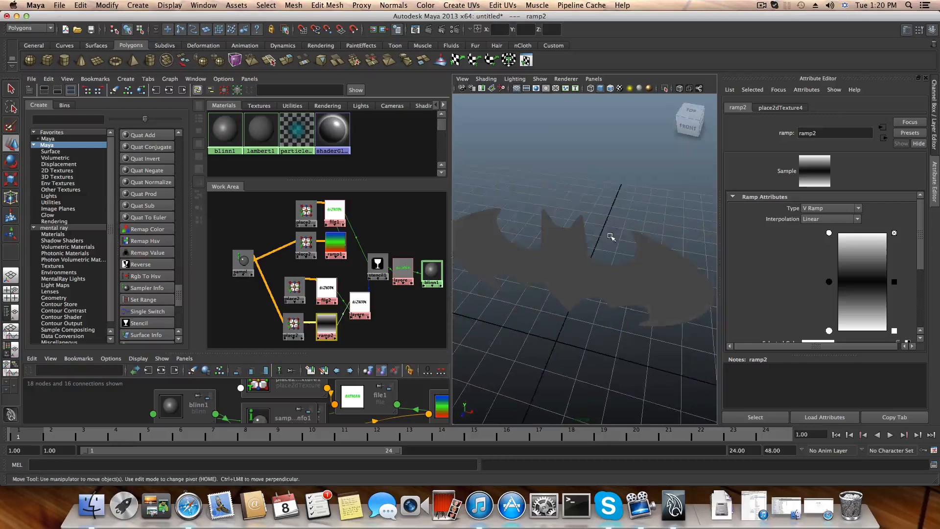
click(431, 30)
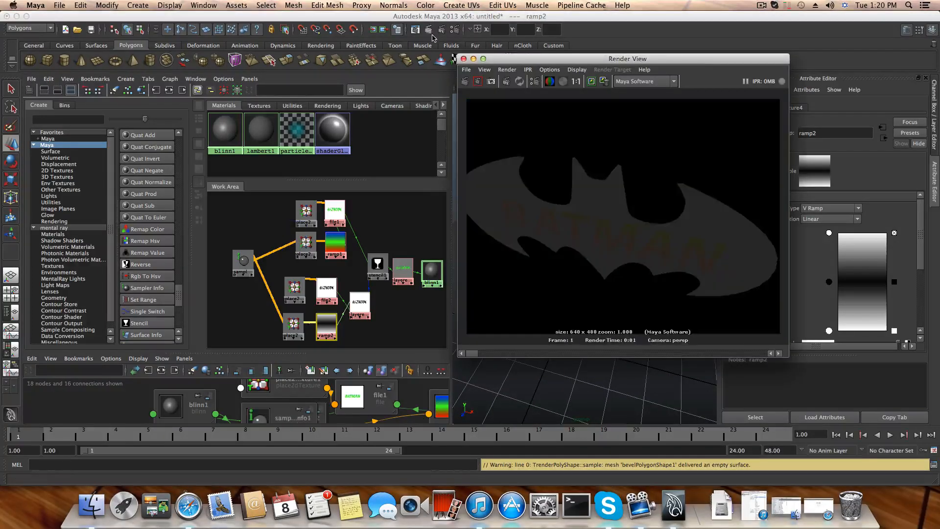
click(464, 59)
alt+drag(578, 218, 607, 203)
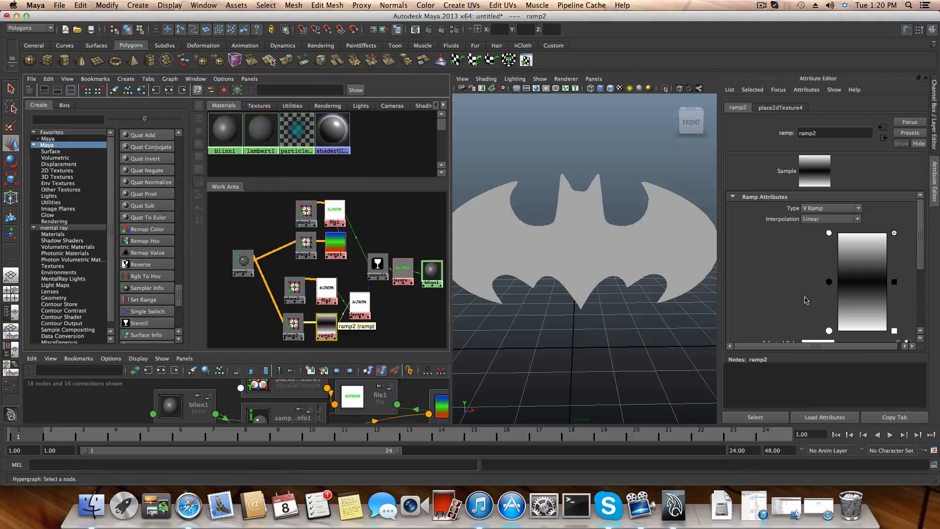
Step: Narrow the dark band of the black-and-white ramp by moving both white markers toward the black one, and render the bat from an angle
drag(831, 245, 835, 274)
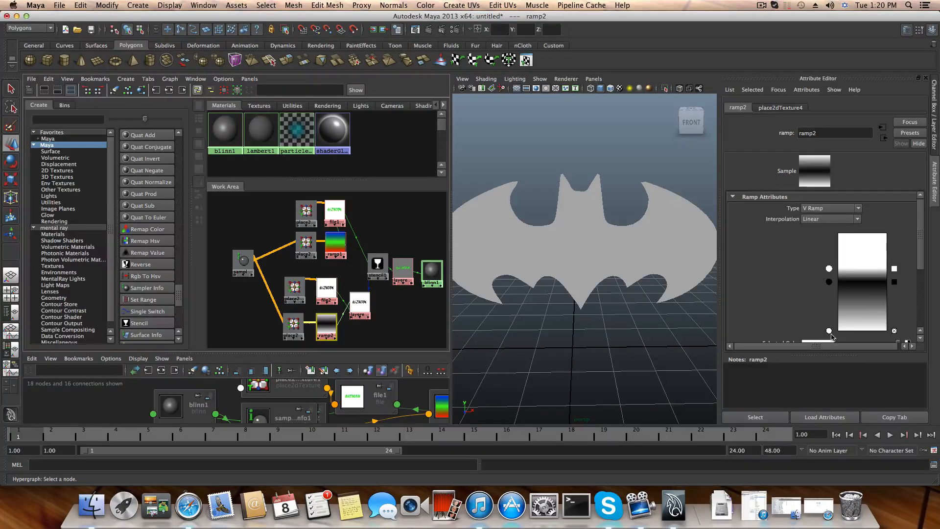
drag(829, 331, 831, 294)
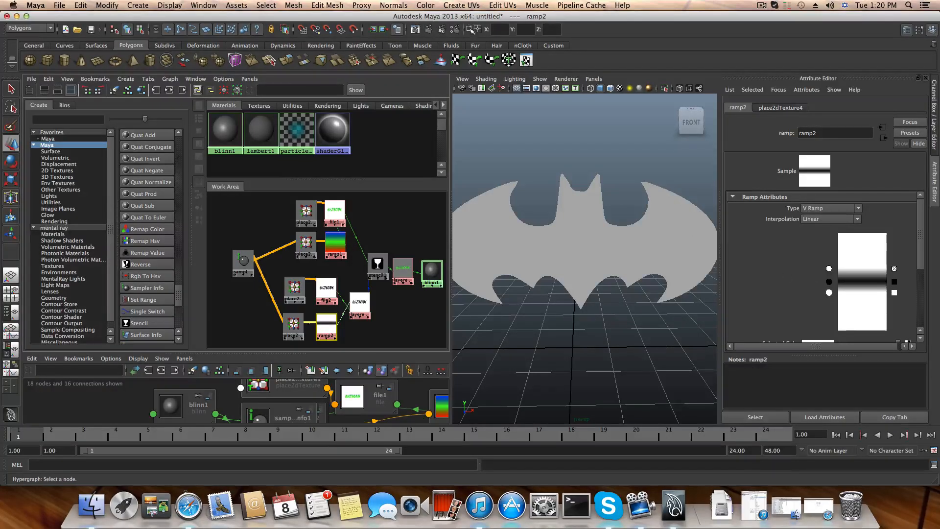
alt+drag(572, 245, 544, 143)
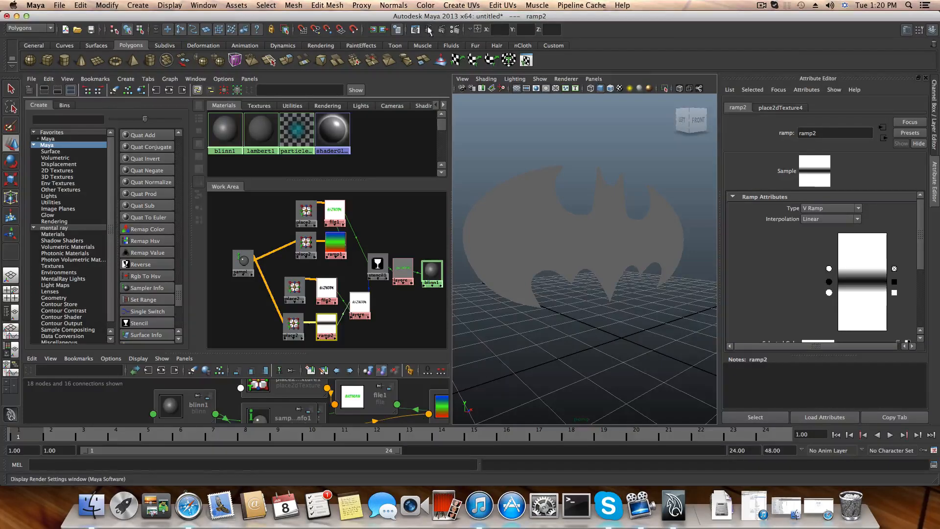
click(428, 29)
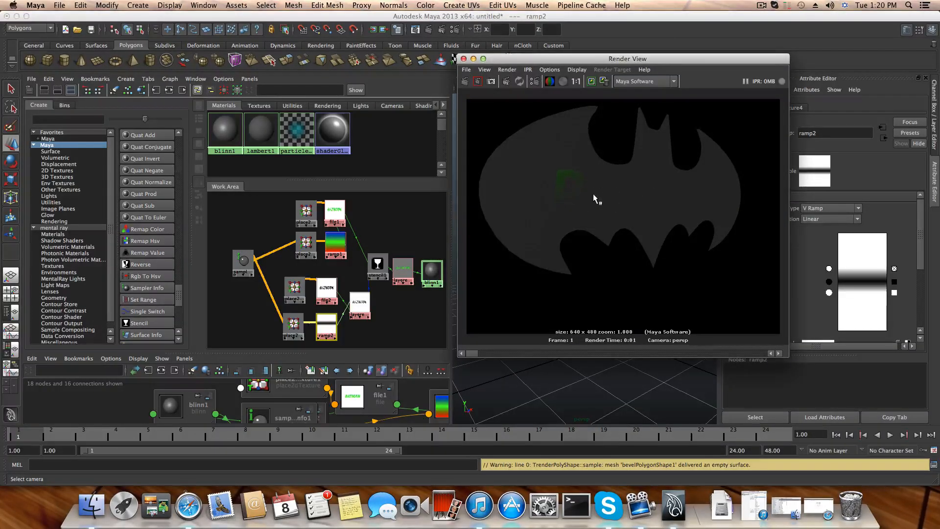
Step: Widen the black-and-white ramp's dark band by moving the lower white marker away from the black one, and render a region around the BATMAN text
click(477, 81)
drag(511, 125, 742, 271)
drag(829, 294, 831, 307)
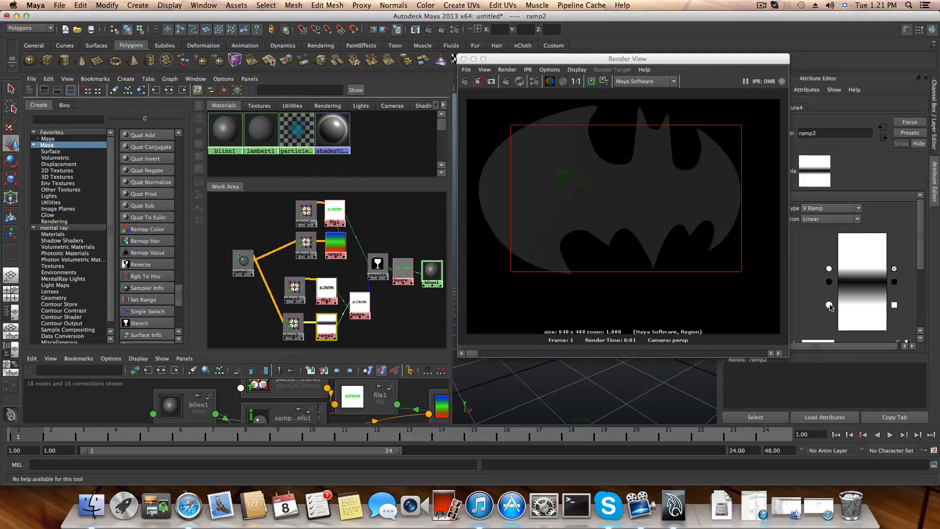
right_click(627, 177)
mouse_move(645, 200)
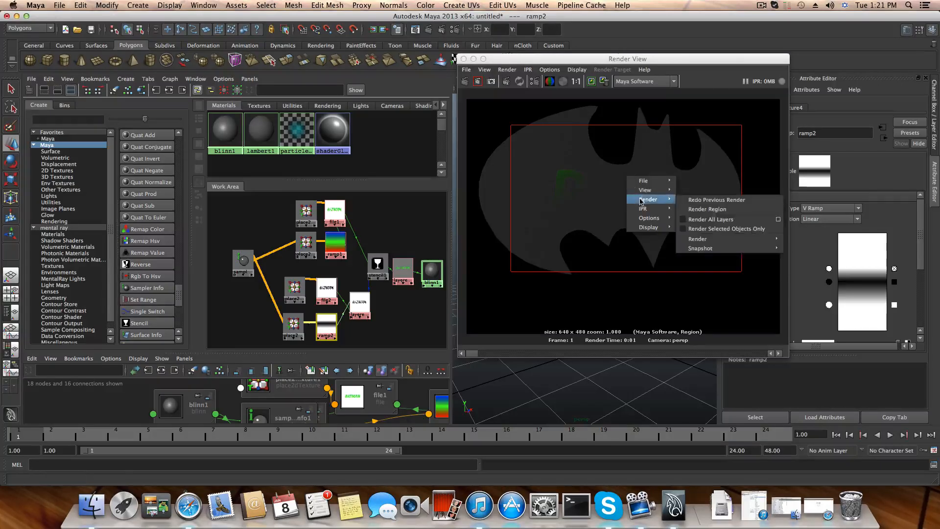
click(706, 210)
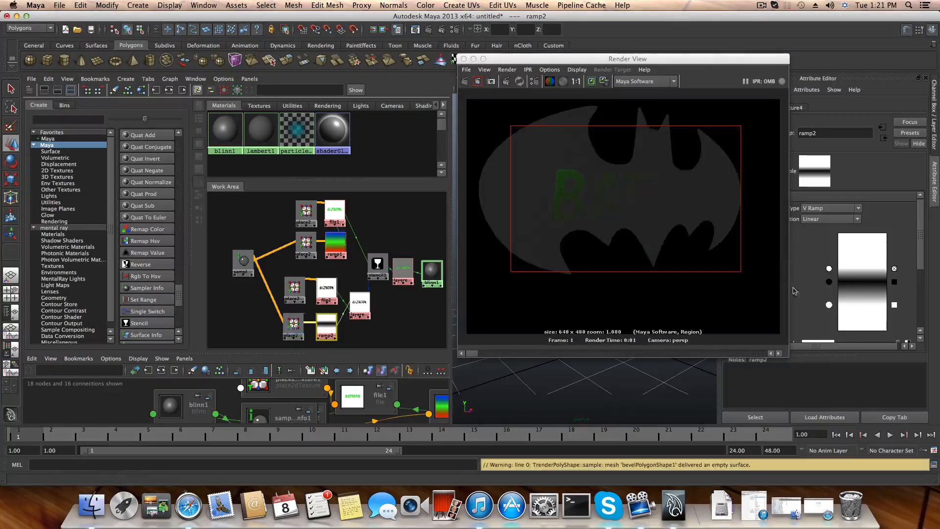
Step: Widen the dark band further by moving the upper and lower white markers outward, re-rendering the region after each change
drag(830, 268, 831, 248)
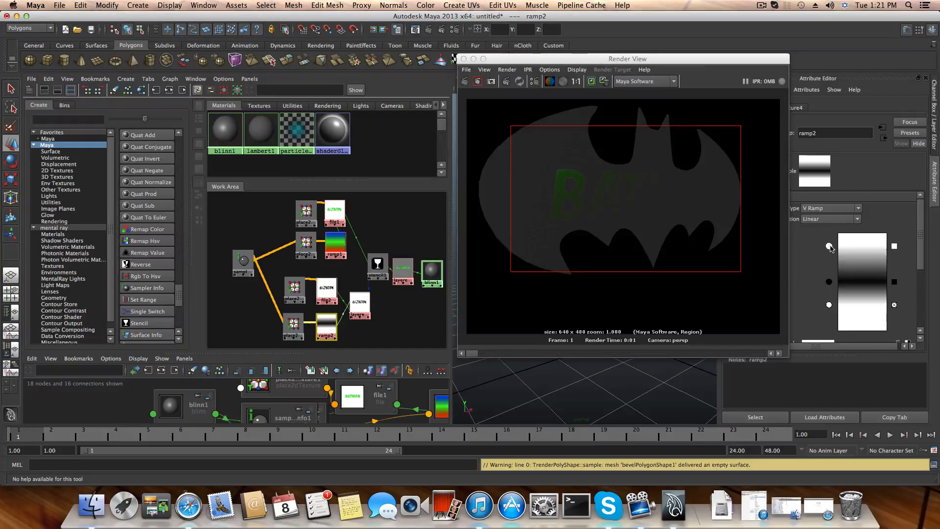
right_click(653, 210)
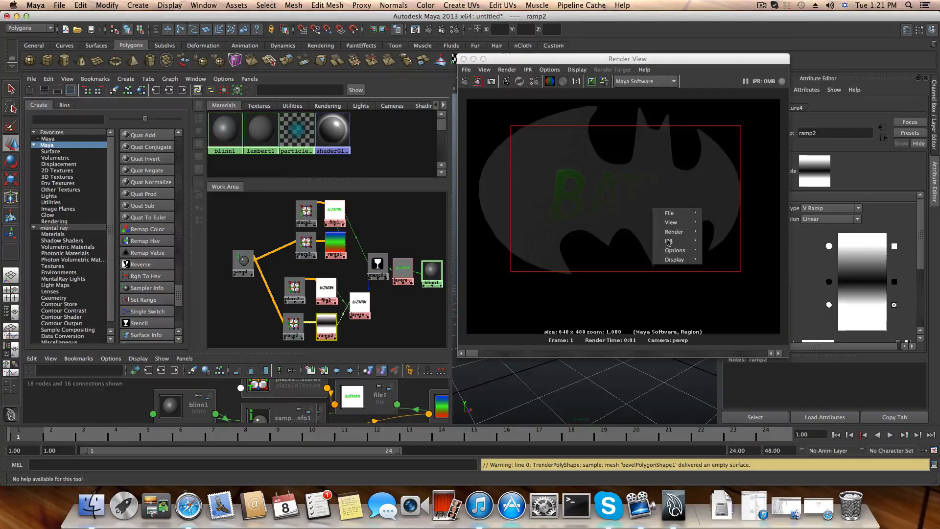
mouse_move(681, 232)
click(722, 234)
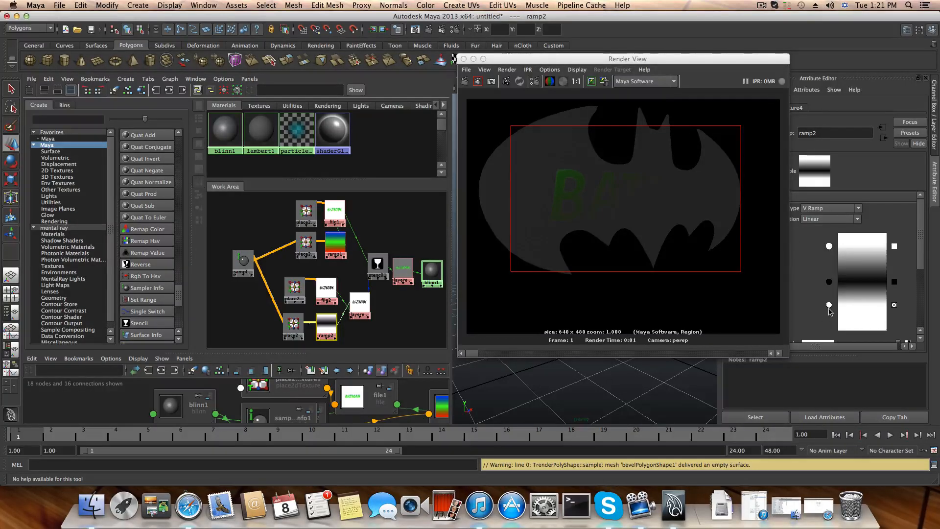
drag(829, 304, 829, 315)
right_click(699, 188)
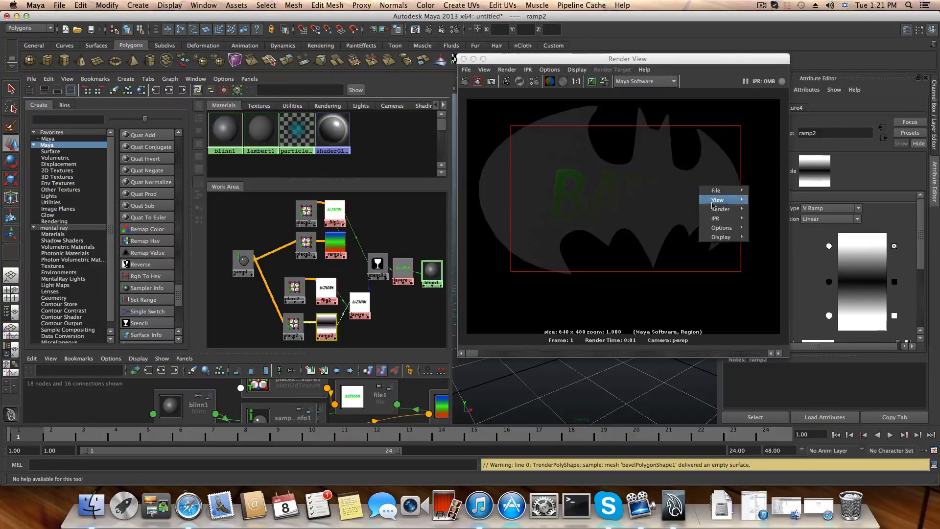
mouse_move(724, 209)
click(758, 221)
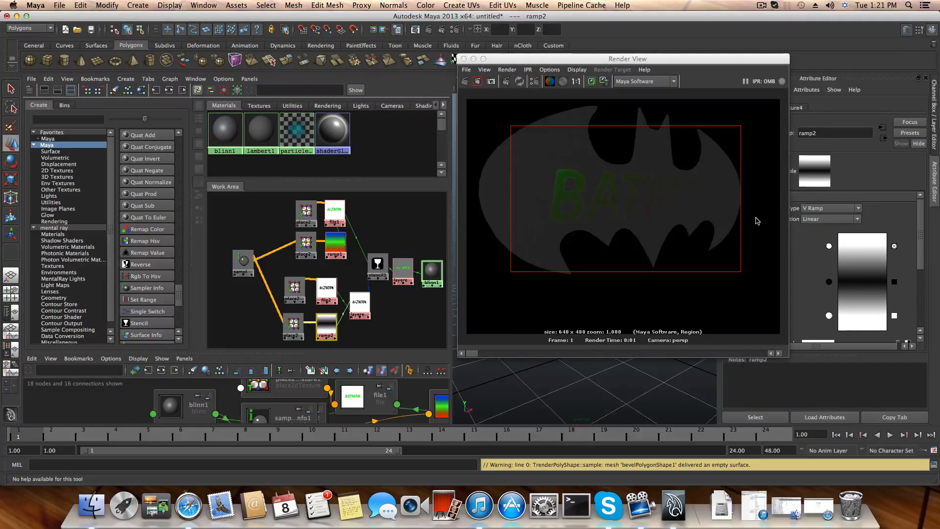
Step: Render the bat shape from a different oblique camera angle to examine how the BATMAN text fades with the widened ramp
click(464, 59)
alt+drag(597, 226, 485, 113)
key(g)
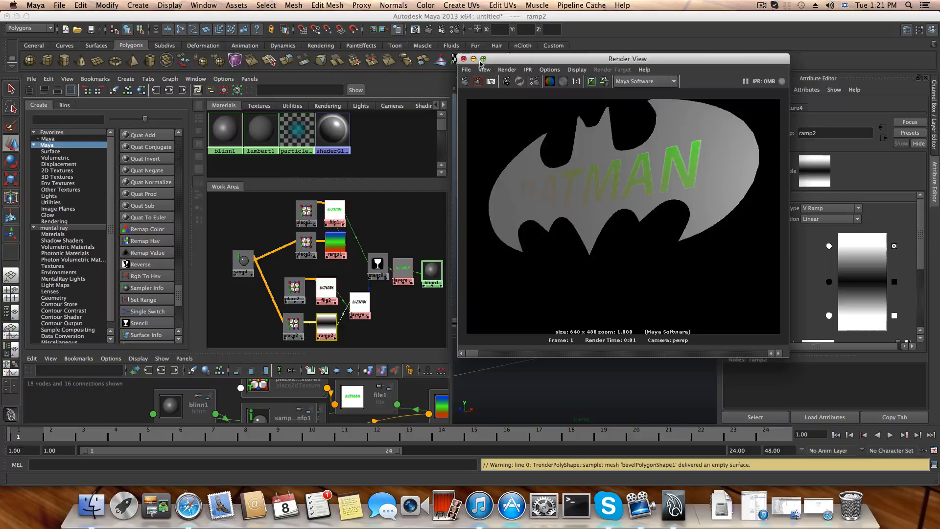
click(464, 59)
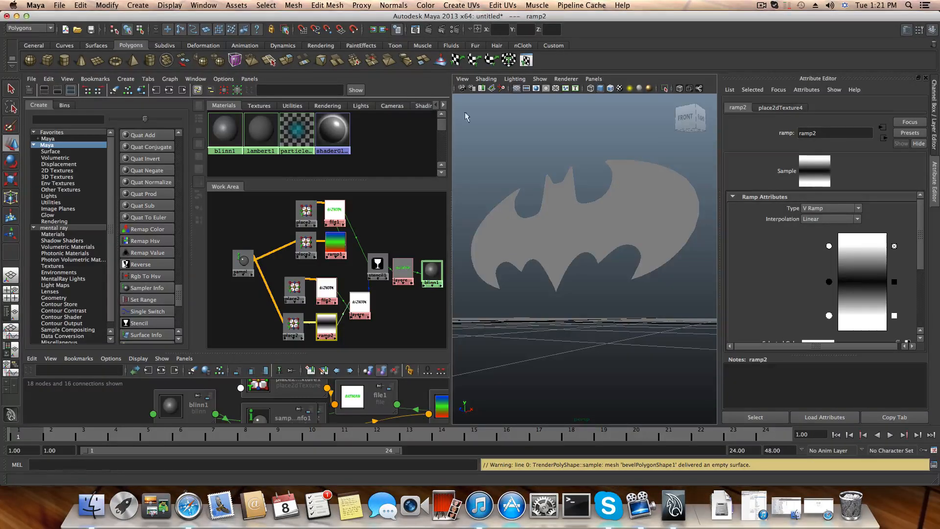
Step: Maximize the perspective view and set the playback range's end frame to 100
alt+drag(533, 206, 463, 142)
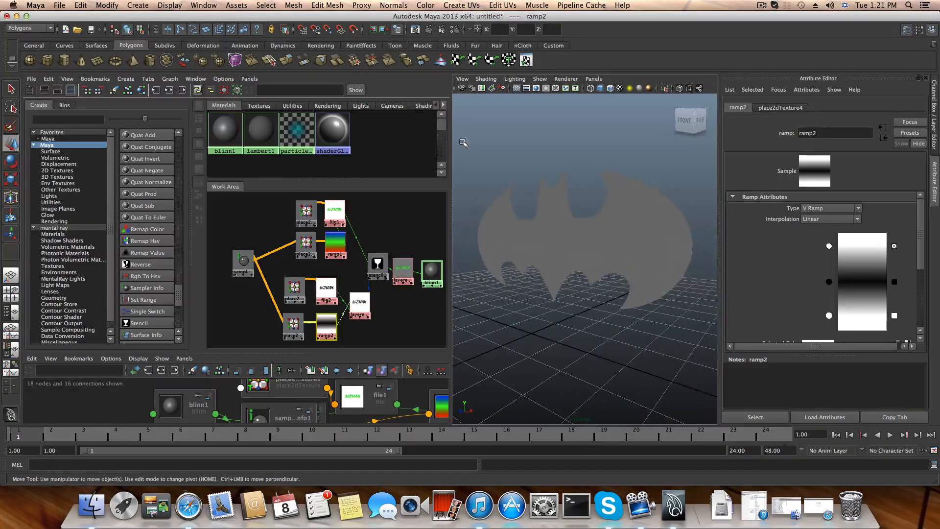
key(space)
scroll(498, 188, down, 5)
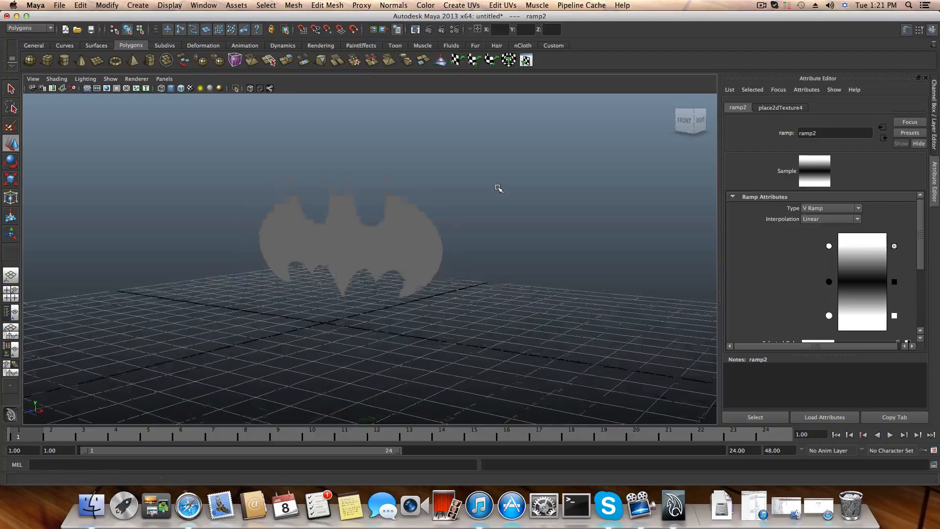
alt+drag(498, 188, 421, 204)
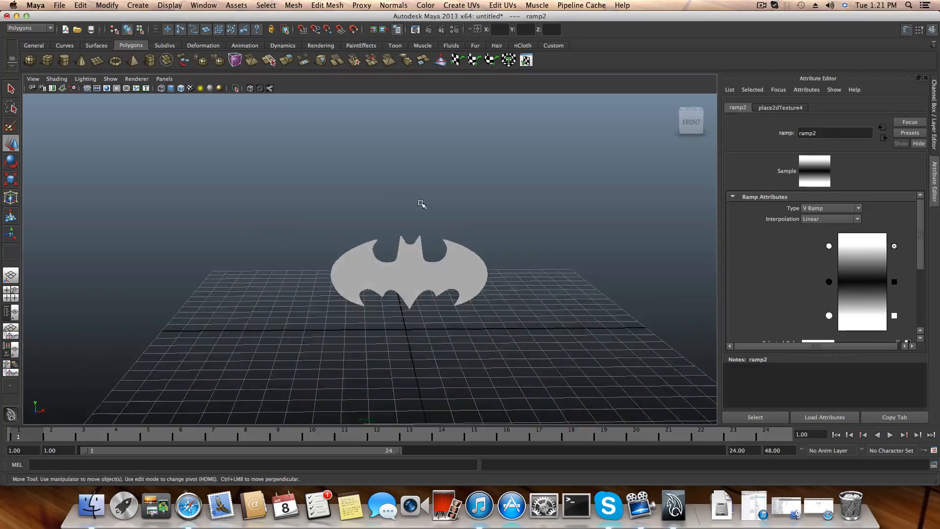
alt+drag(377, 228, 378, 252)
alt+drag(451, 258, 403, 267)
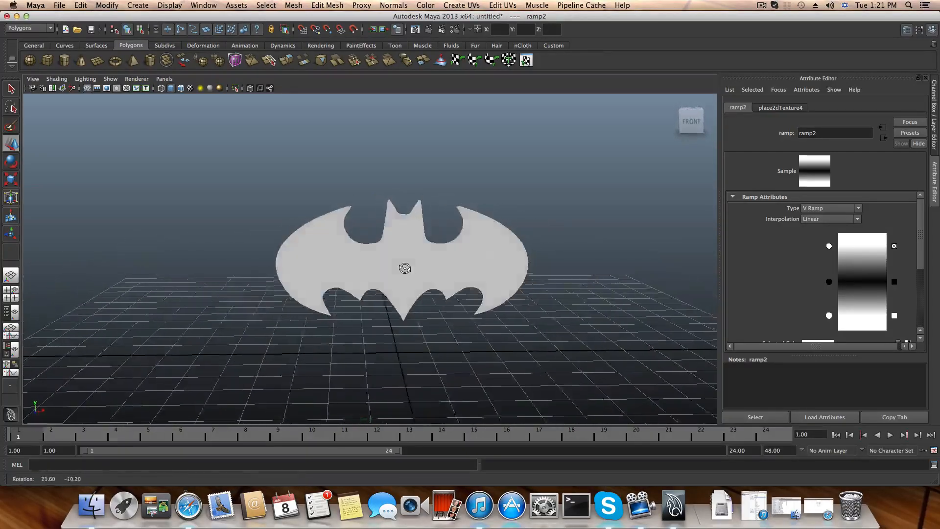
click(735, 451)
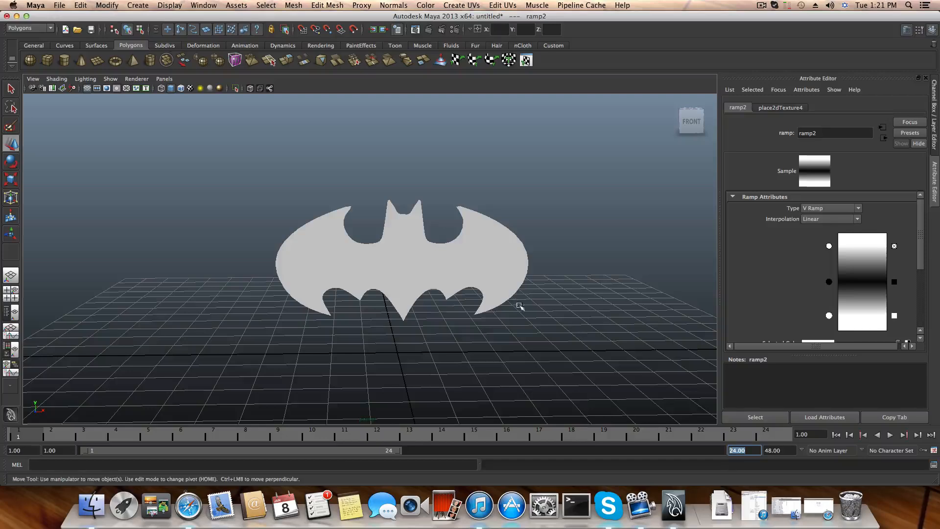
alt+drag(519, 307, 479, 311)
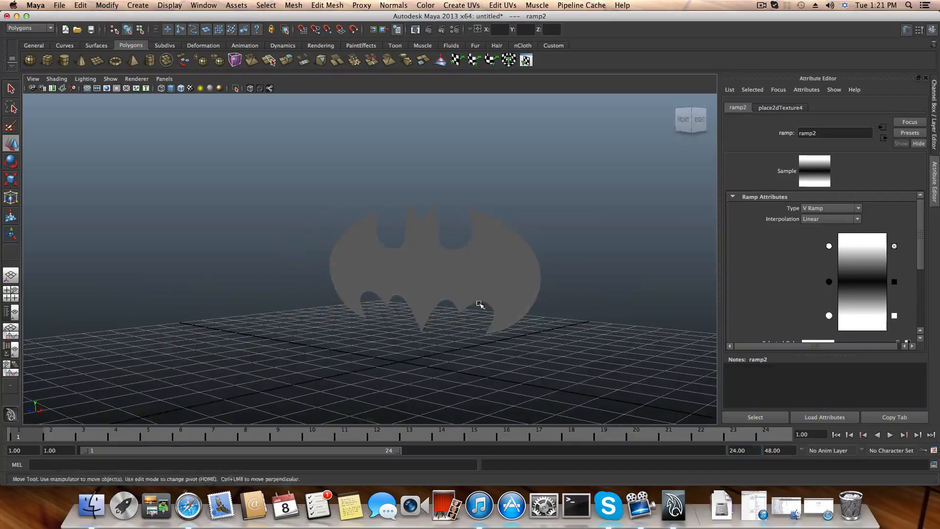
click(742, 451)
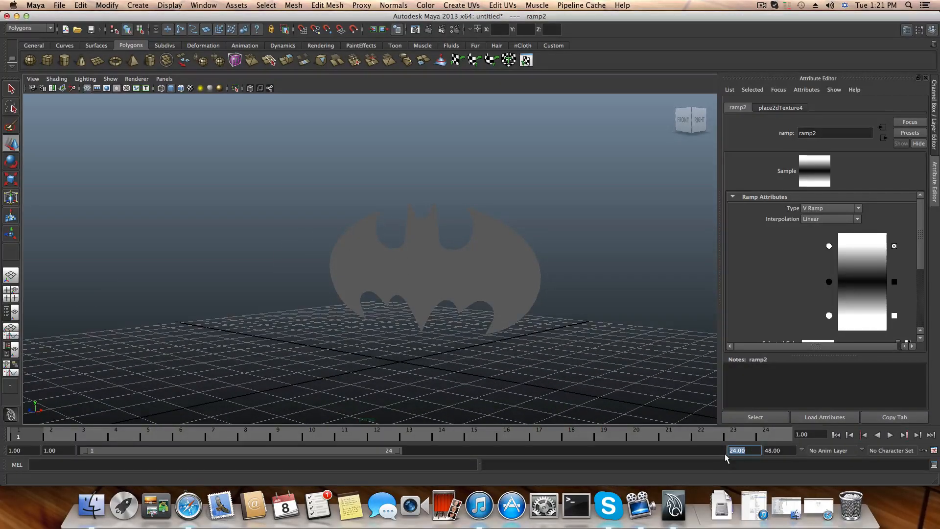
text(100)
key(Return)
Step: Rotate the bat shape about its vertical axis to face the camera and key it at frame 1
alt+drag(532, 328, 475, 311)
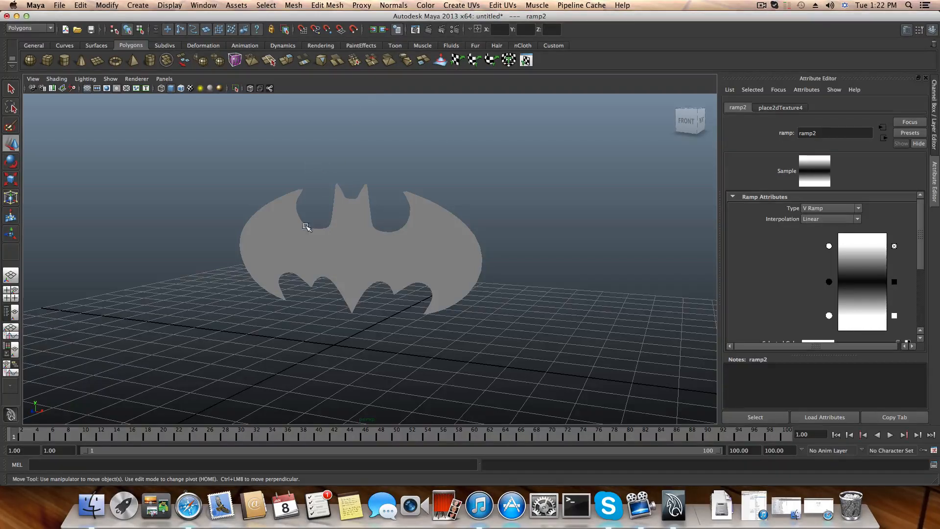
alt+middle_drag(331, 239, 352, 250)
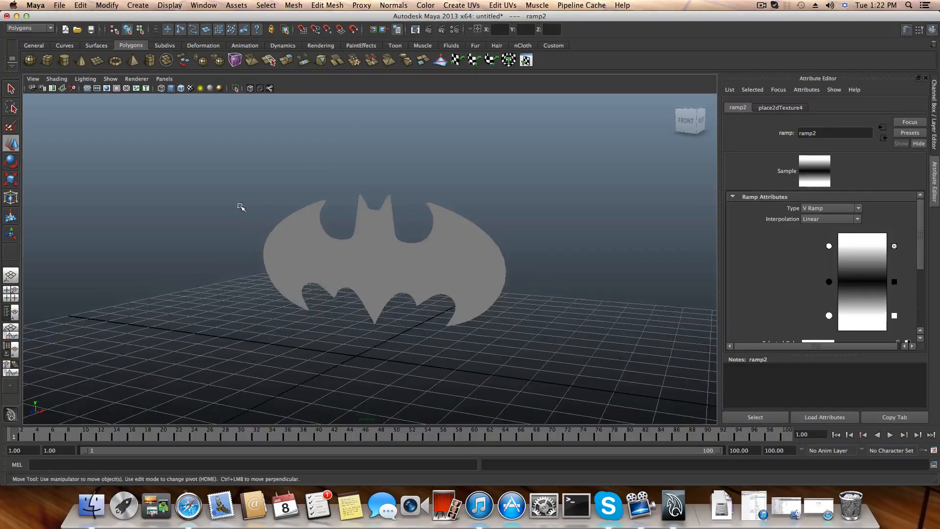
click(341, 249)
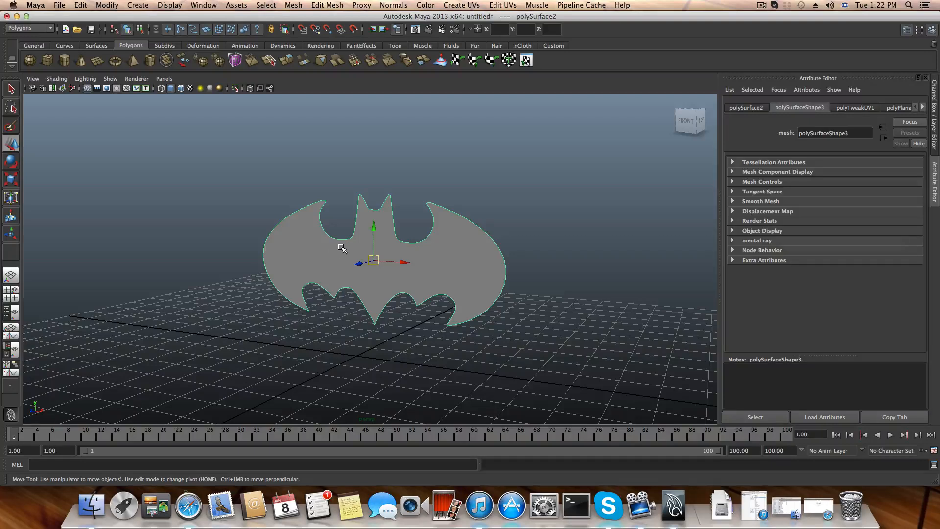
key(e)
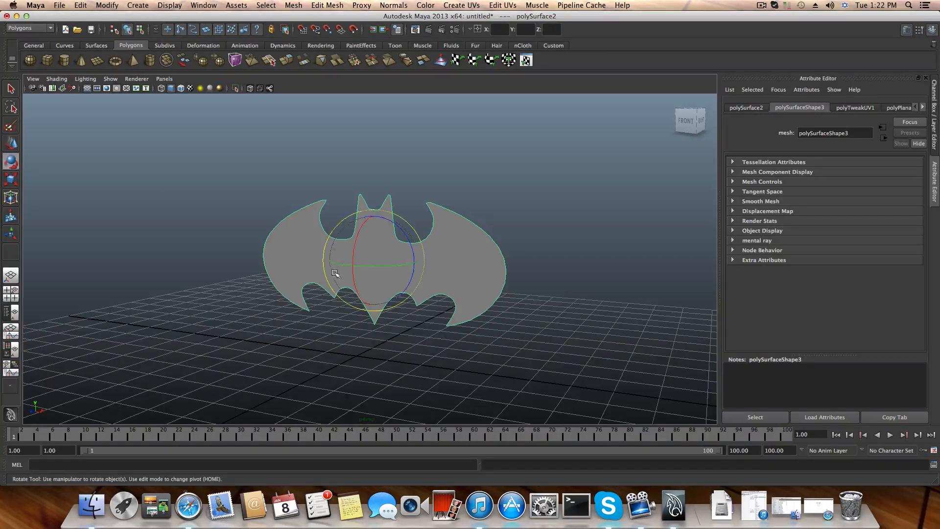
drag(366, 268, 394, 266)
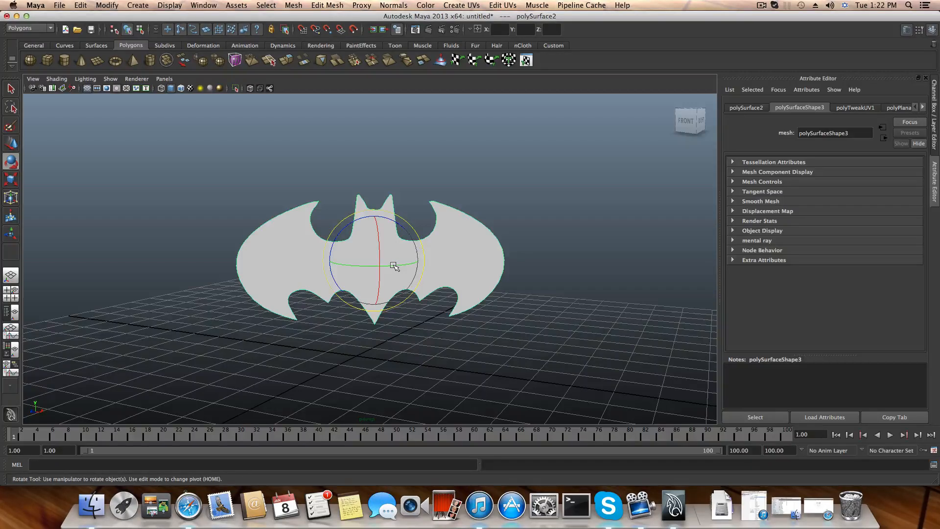
key(s)
Step: Key the bat shape turned to about -11° in Y at frame 30, and tilted to about -26° in X at frame 40
click(240, 434)
drag(391, 265, 354, 273)
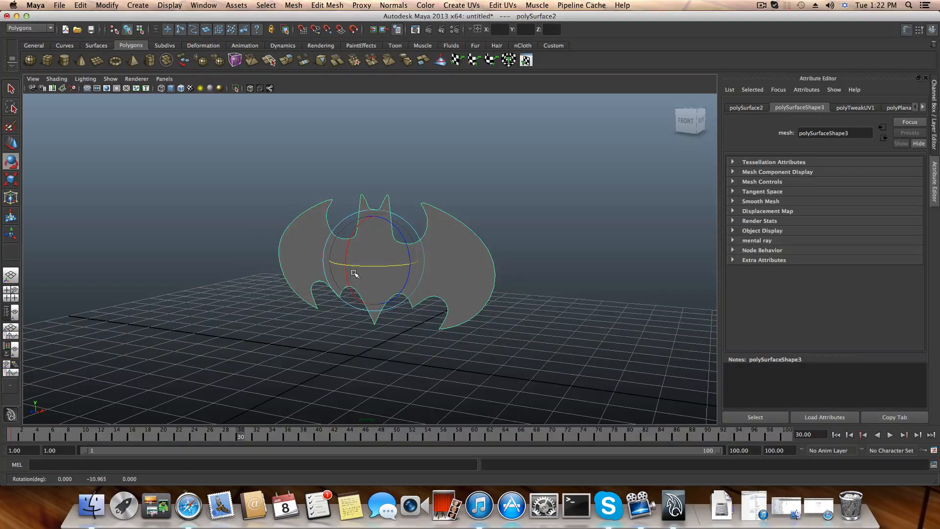
key(s)
click(319, 433)
drag(346, 258, 349, 237)
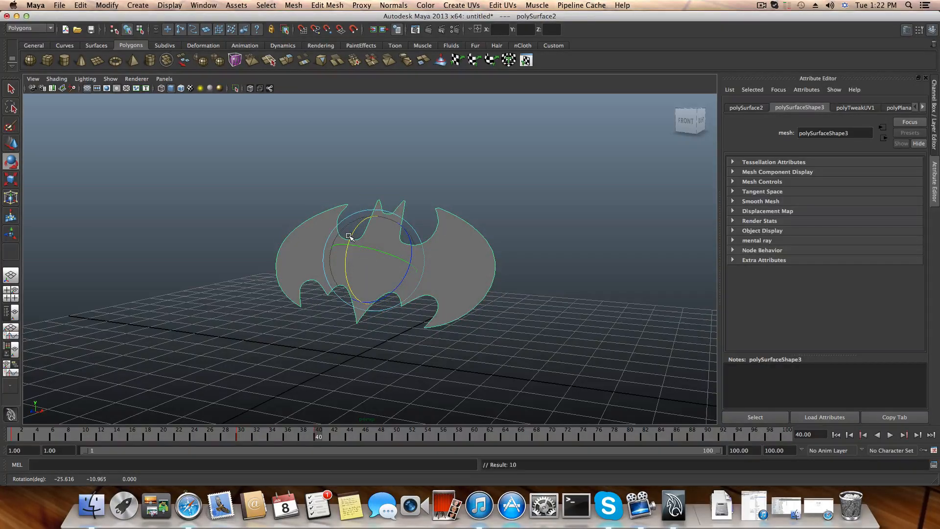
Step: Key the bat's rotation at frame 60 to about -18°, 24°, -19° in X, Y, Z, and at frame 80 with X at about 12°
click(474, 435)
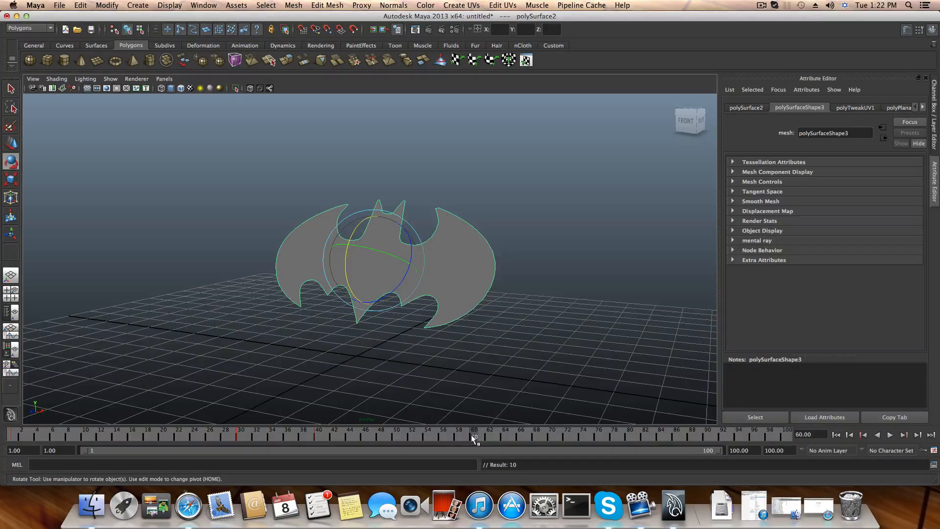
drag(376, 254, 402, 271)
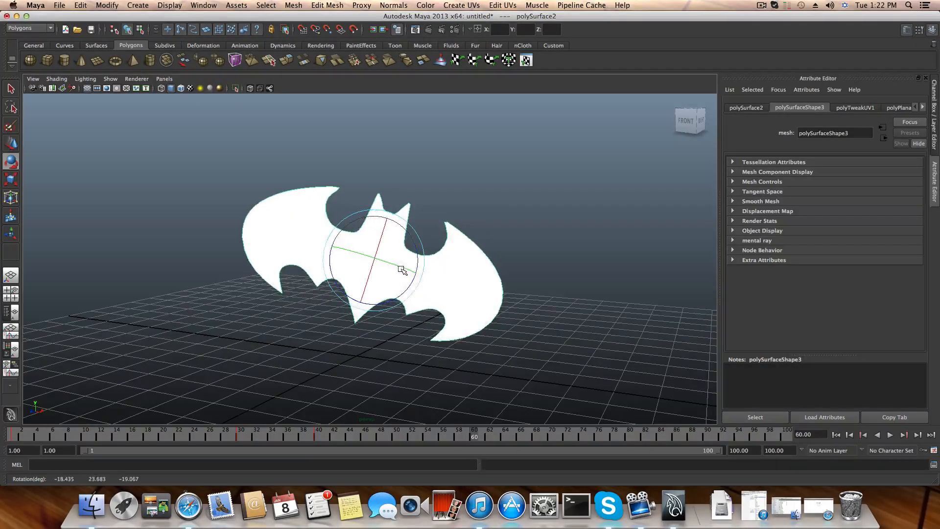
key(s)
click(630, 435)
drag(378, 249, 380, 273)
key(s)
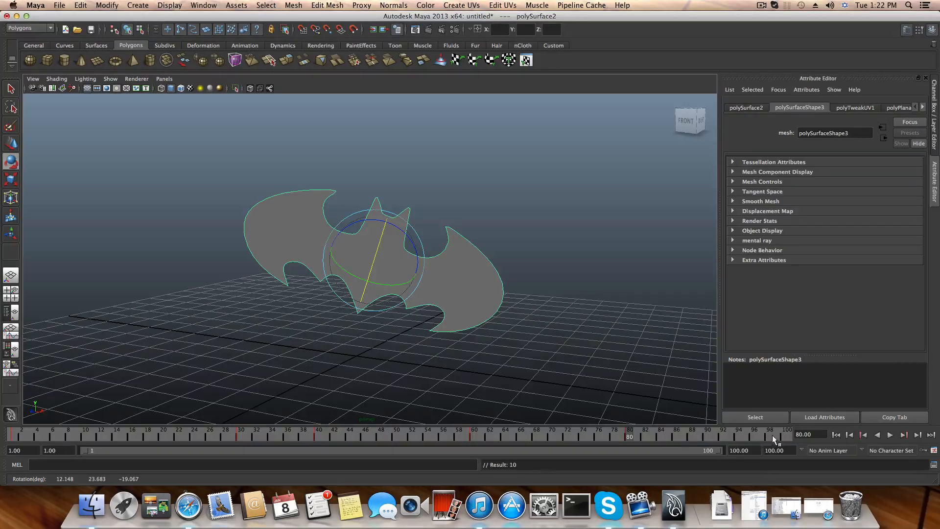
Step: Pose the bat shape at frame 100 by rolling it to the opposite slant and turning it about its vertical axis
click(787, 436)
drag(390, 217, 357, 211)
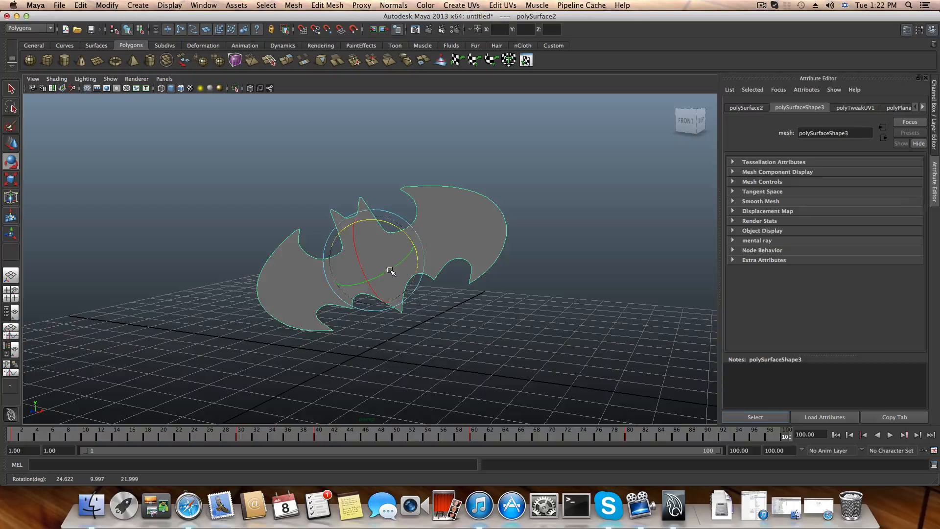
drag(390, 270, 406, 258)
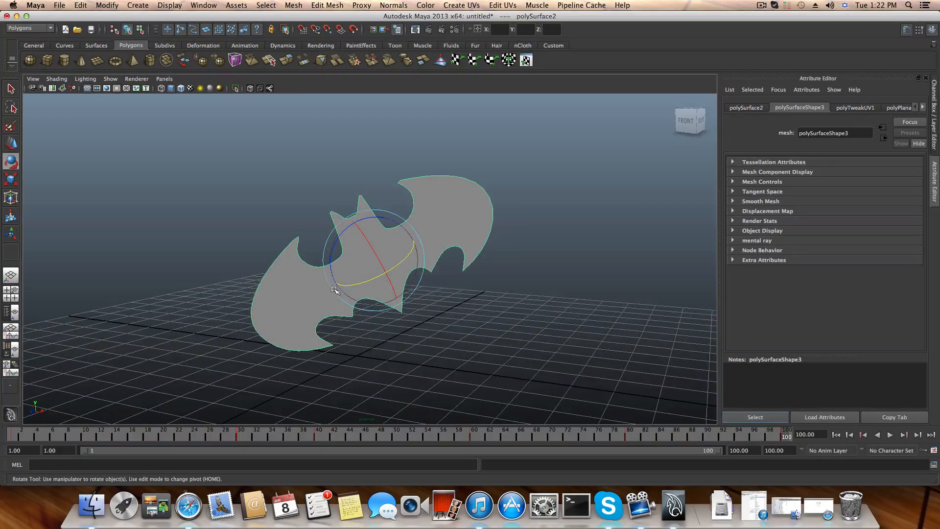
Step: Set the render output to file name prefix batman, JPEG image format and name.#.ext frame numbering
click(455, 30)
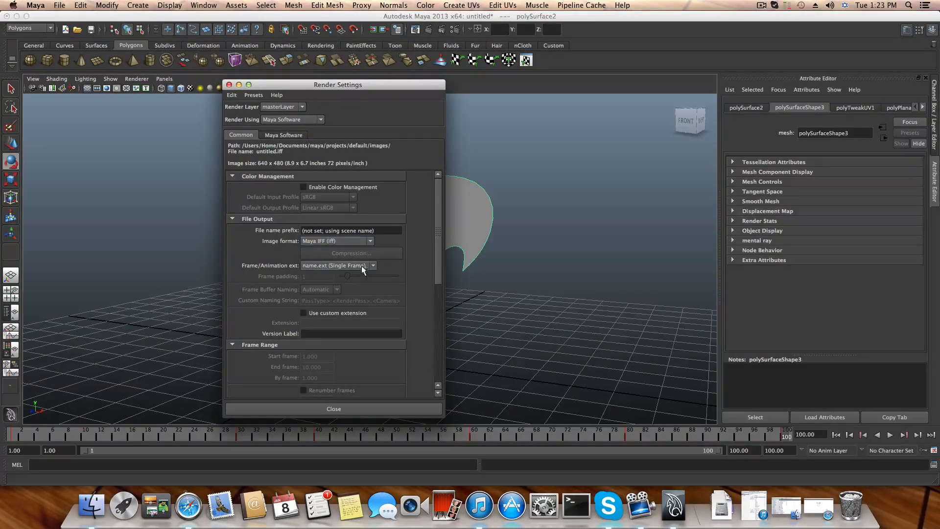
click(380, 228)
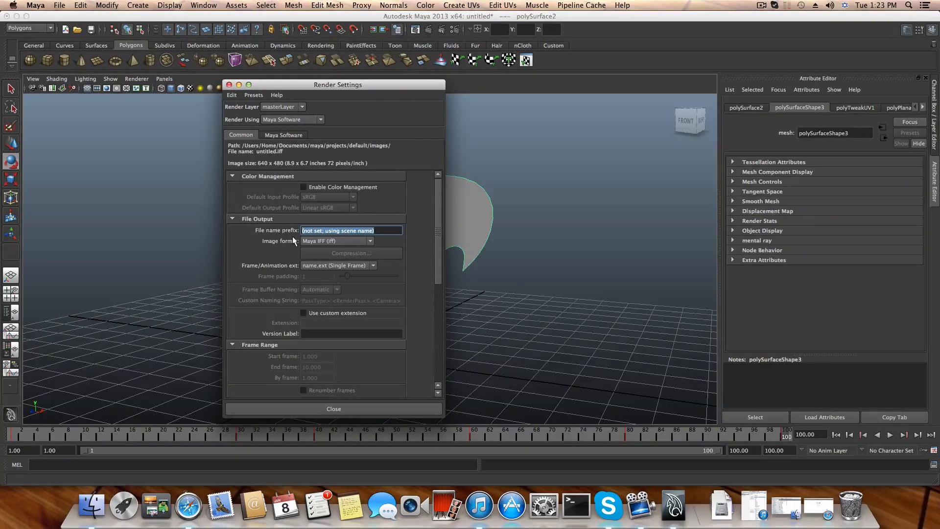
text(batman)
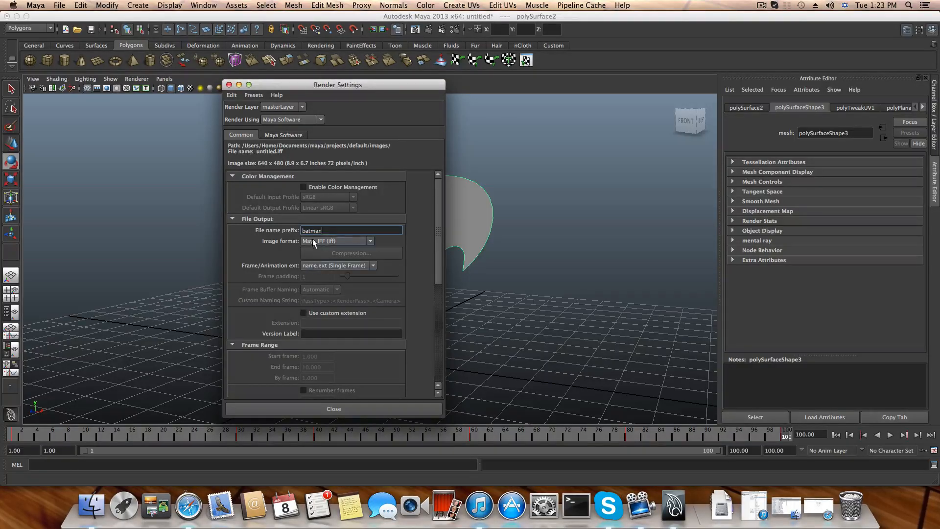
click(314, 242)
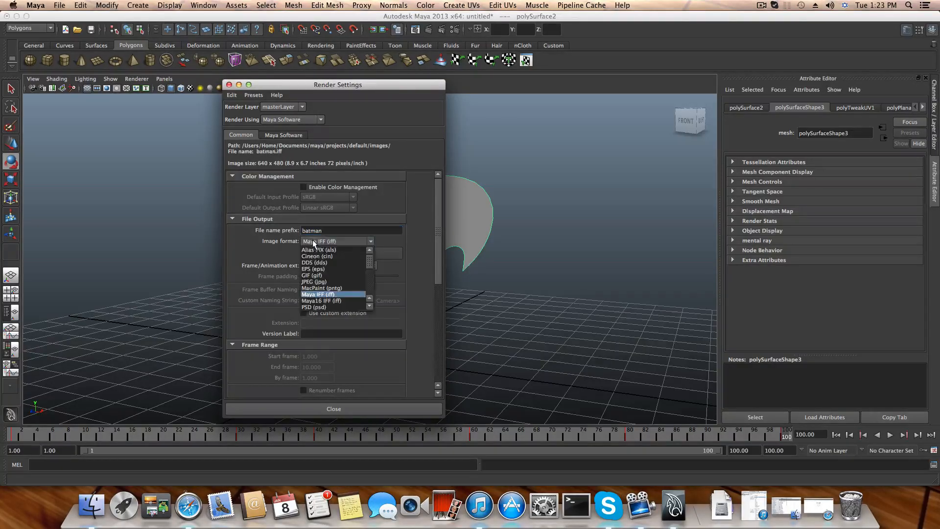
click(316, 282)
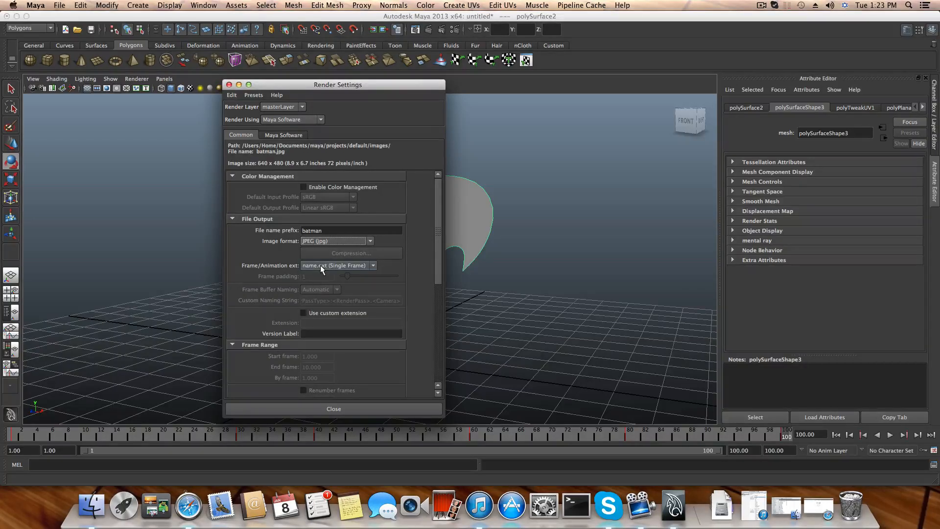
click(321, 266)
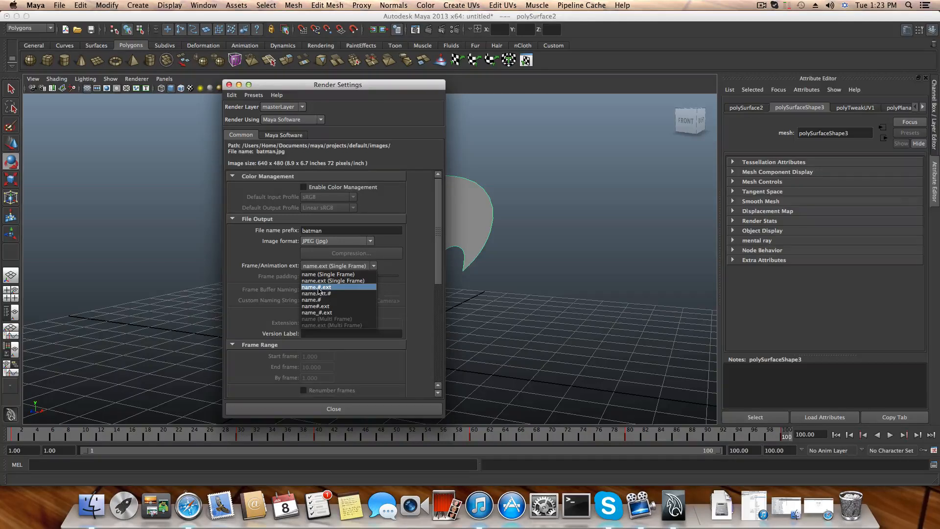
click(323, 287)
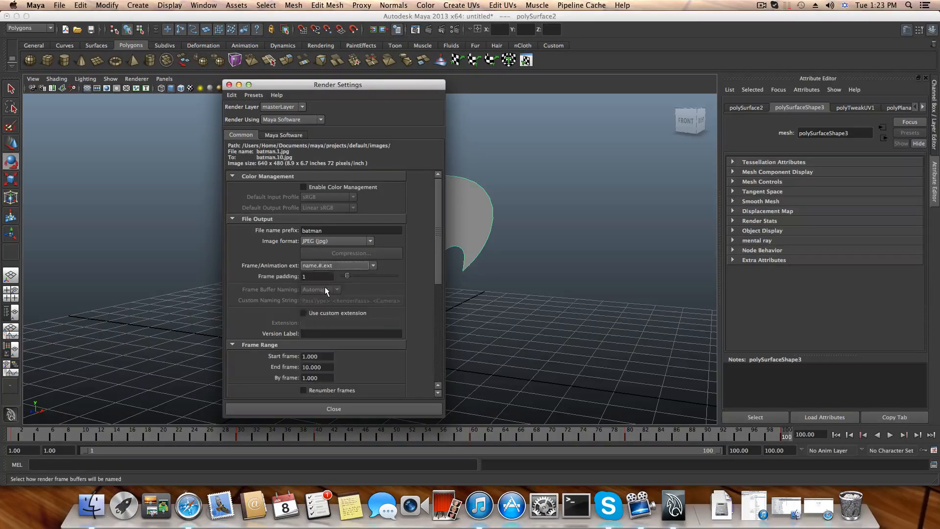
Step: Set the end frame of the render's frame range to 100
scroll(329, 317, down, 5)
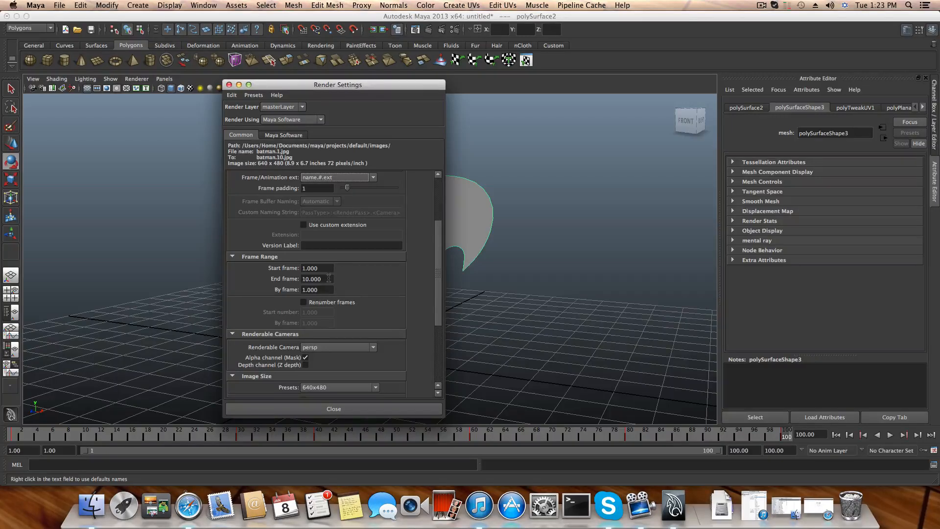
drag(328, 279, 300, 279)
key(Return)
Step: Choose the 640x480 image size preset and close the render settings
scroll(340, 304, down, 3)
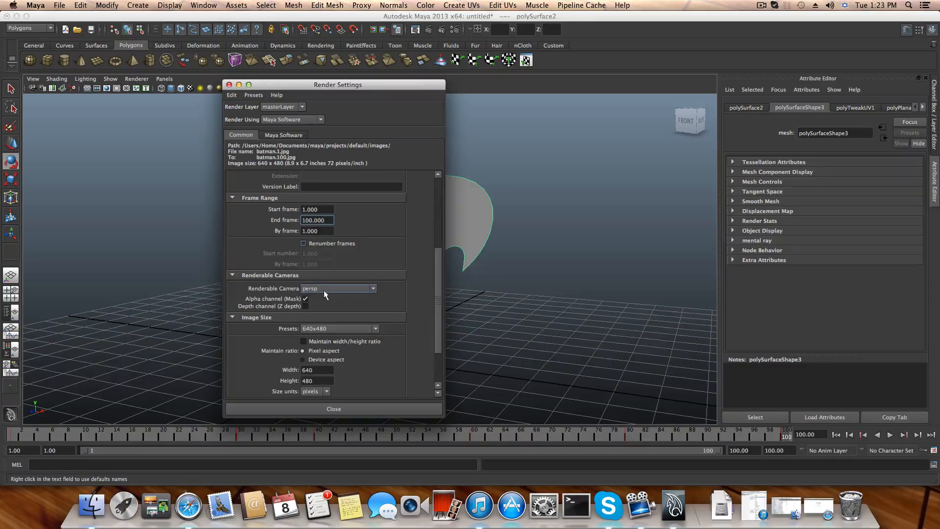
click(336, 329)
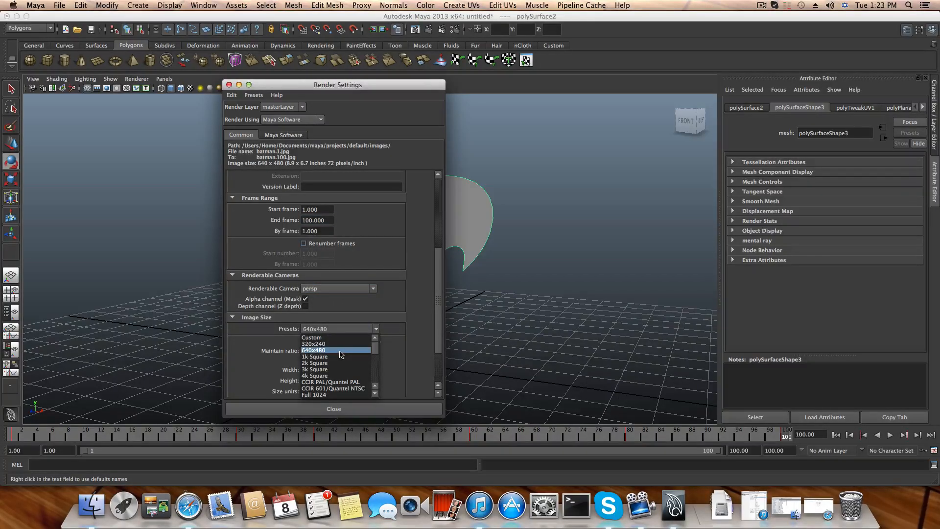
scroll(341, 354, down, 3)
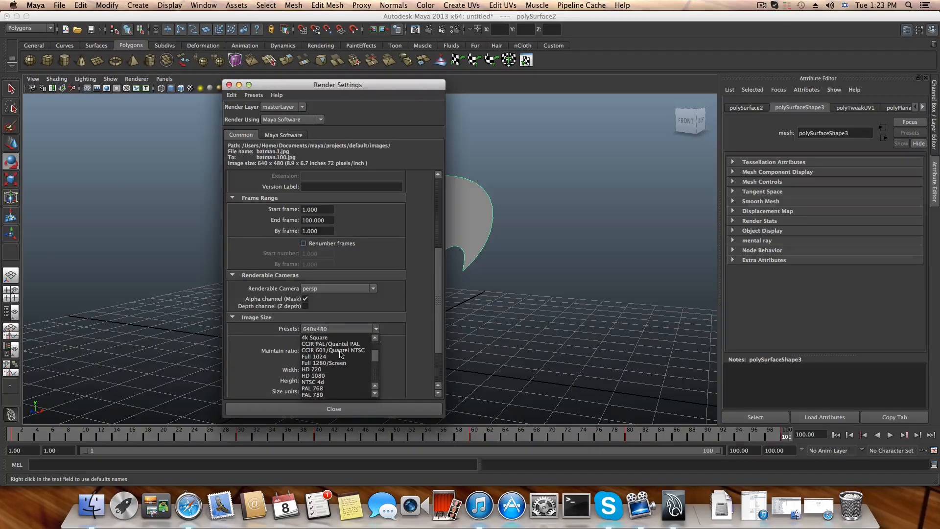
scroll(341, 355, up, 2)
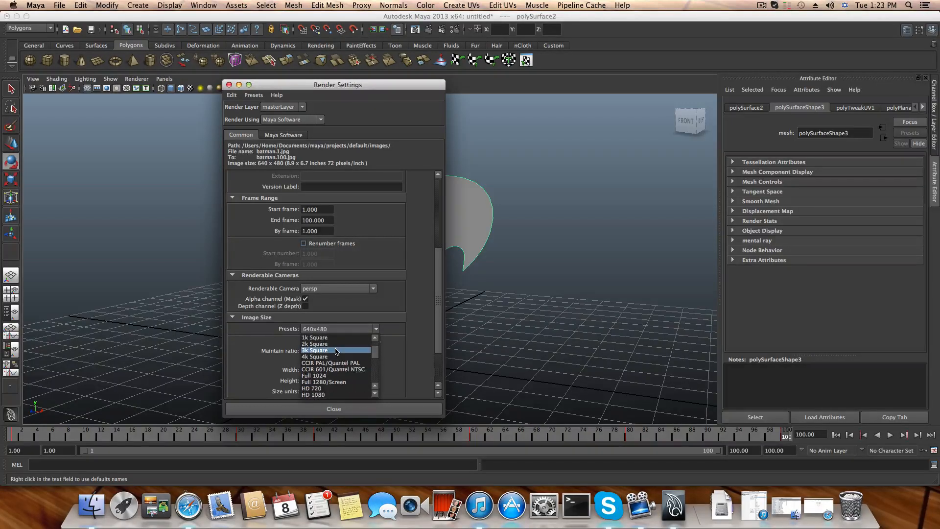
scroll(334, 356, up, 3)
click(332, 351)
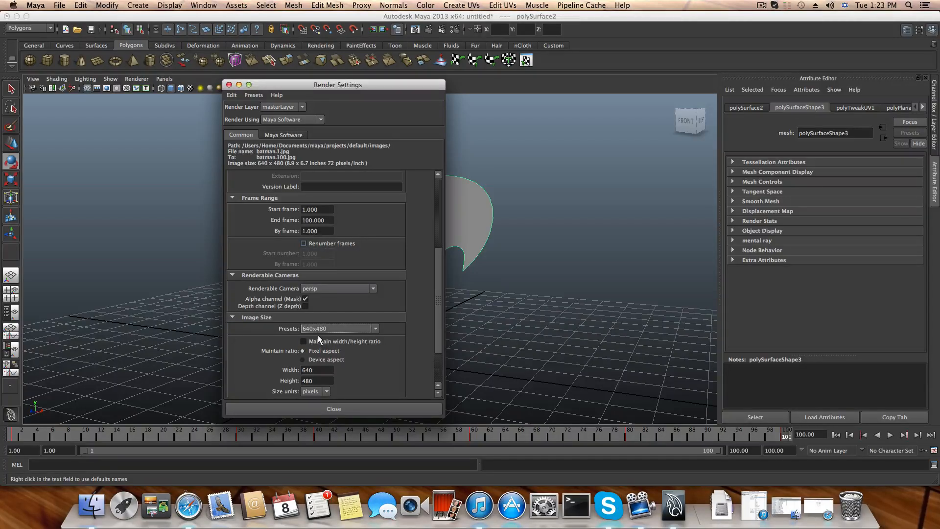
scroll(290, 209, up, 3)
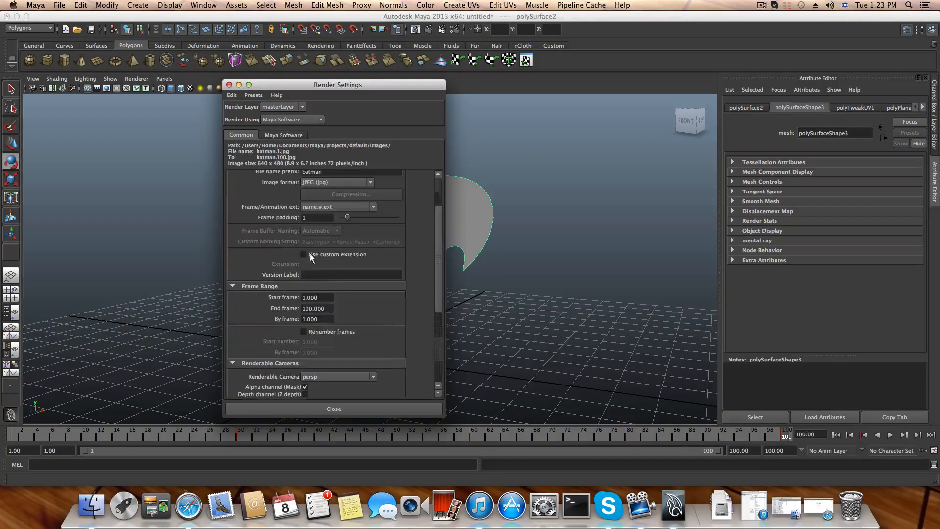
click(335, 408)
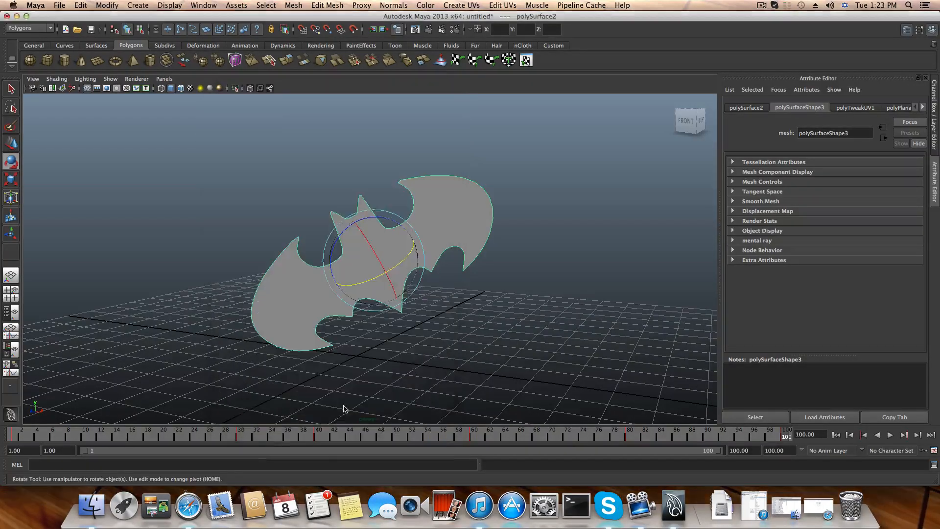
Step: Switch to the Rendering module and batch render the bat animation
alt+drag(395, 185, 387, 169)
alt+drag(416, 198, 407, 204)
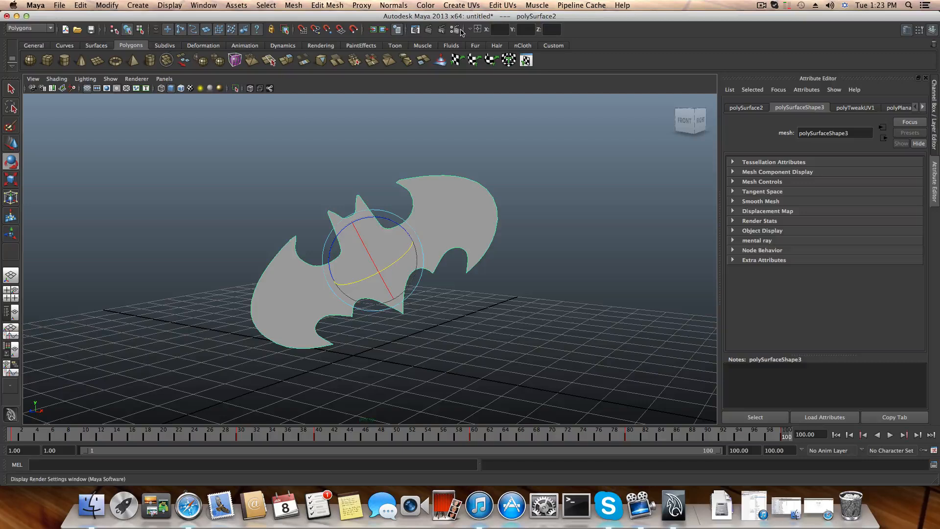
click(30, 28)
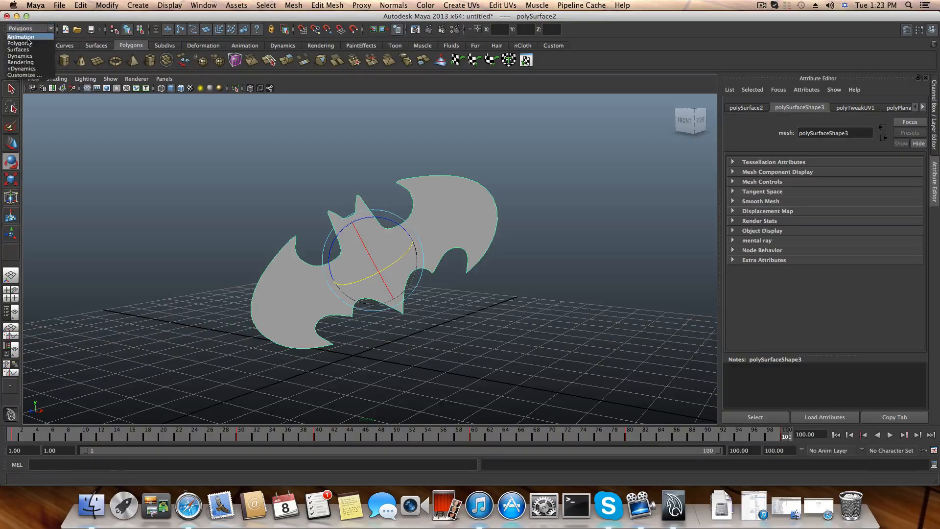
click(22, 62)
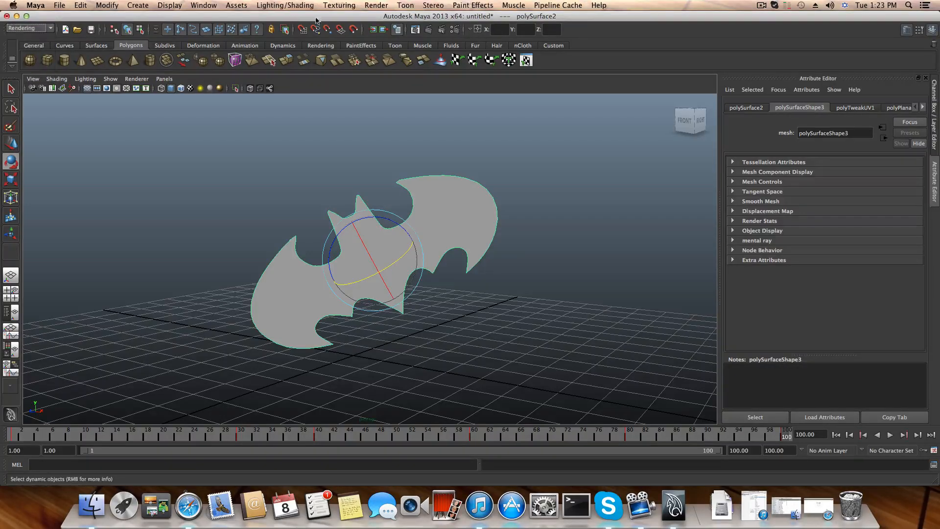
click(375, 6)
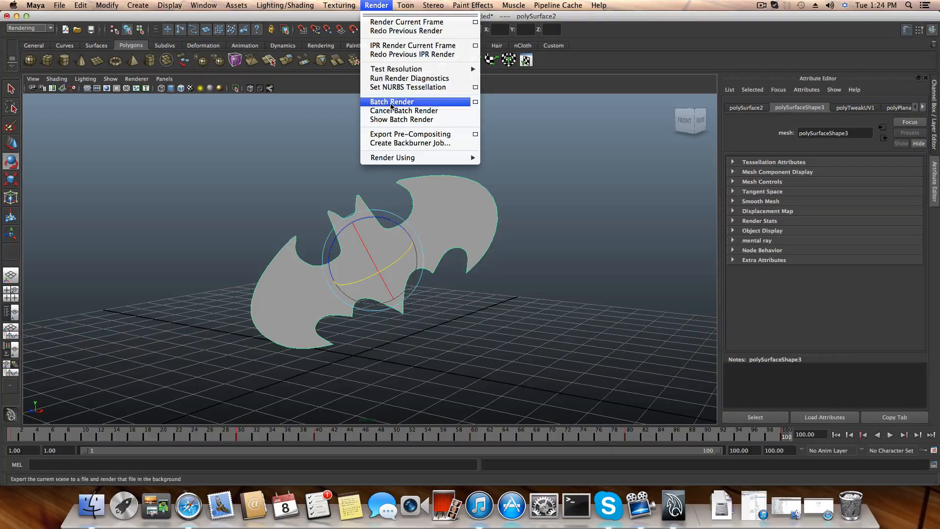
click(392, 102)
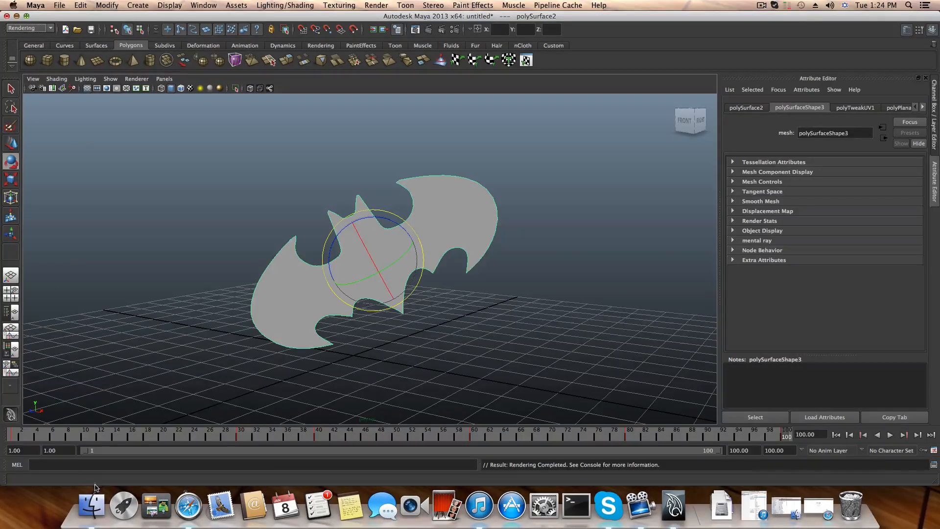
Step: Minimize Maya and launch Adobe After Effects CS6
key(super+m)
click(104, 507)
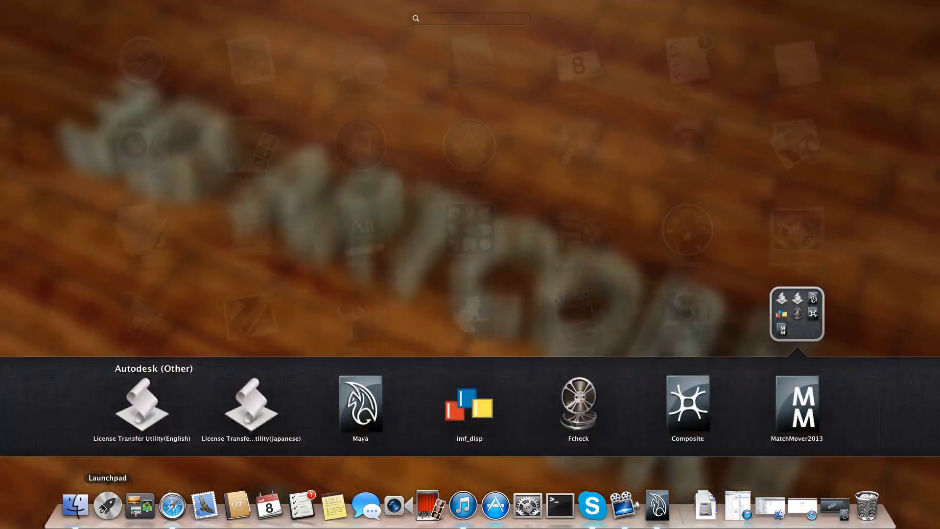
click(124, 159)
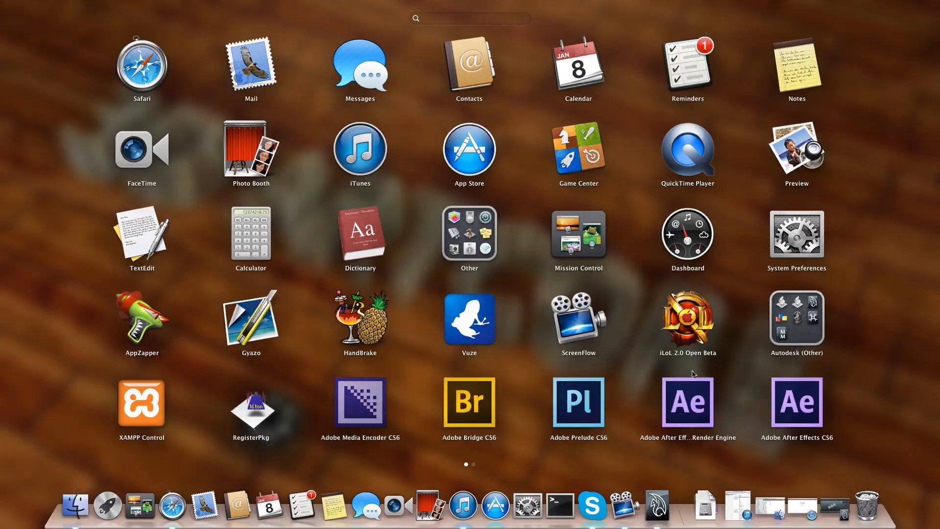
scroll(696, 367, right, 3)
scroll(631, 271, left, 3)
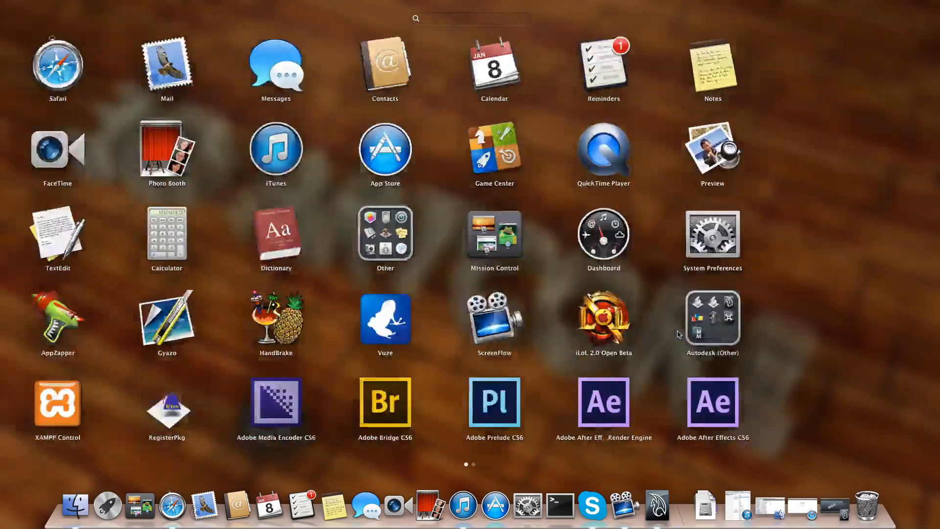
click(779, 406)
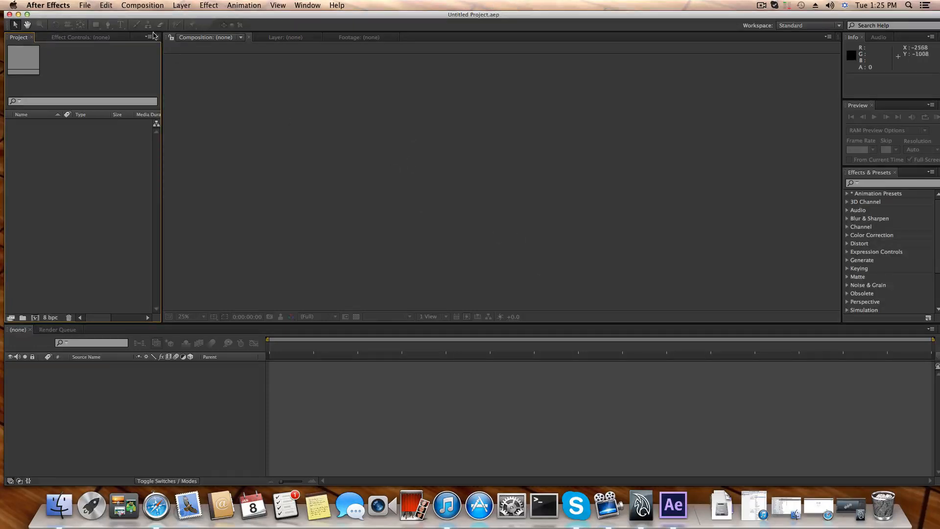
Step: Start importing a file and browse to the images folder of the default Maya project in Documents
click(84, 5)
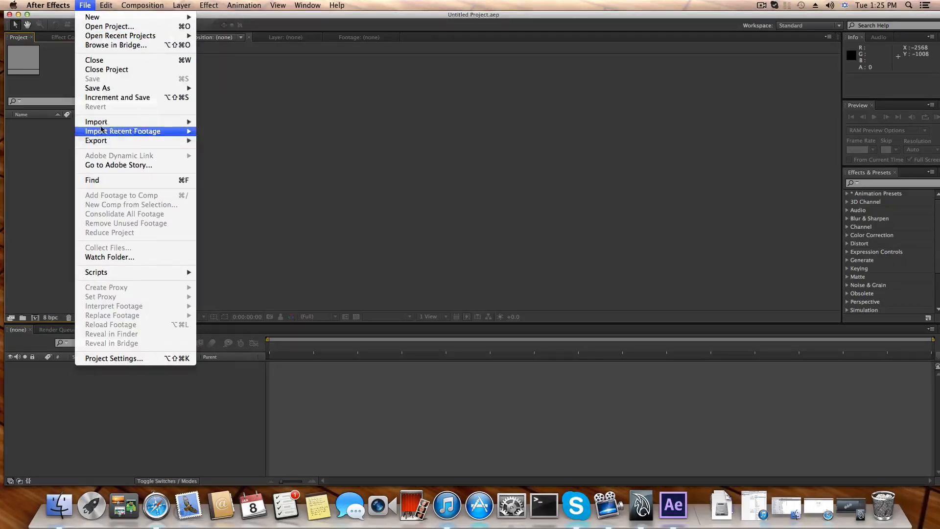
mouse_move(99, 122)
click(214, 122)
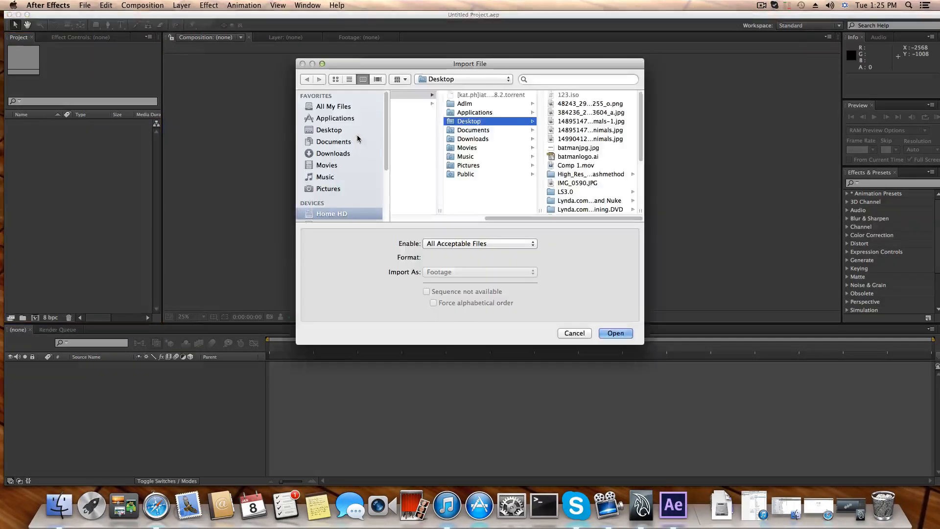
click(331, 142)
click(420, 104)
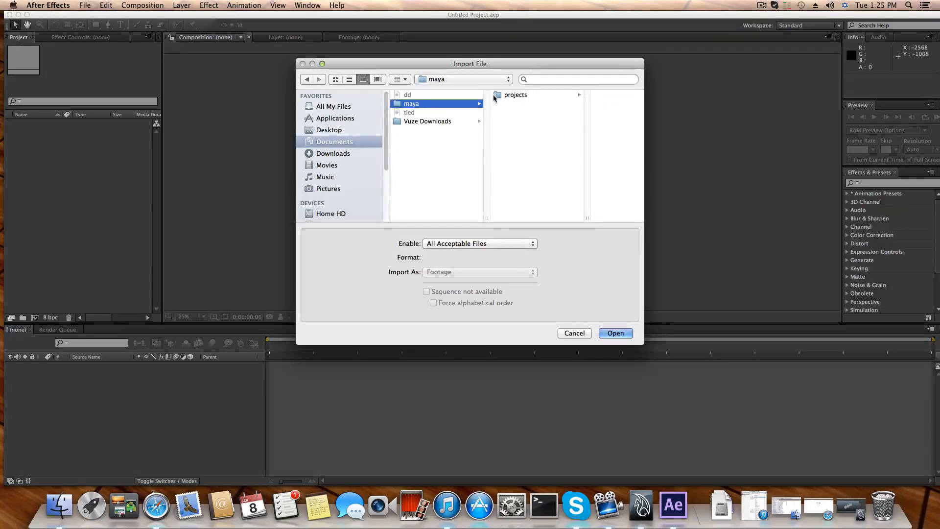
click(506, 96)
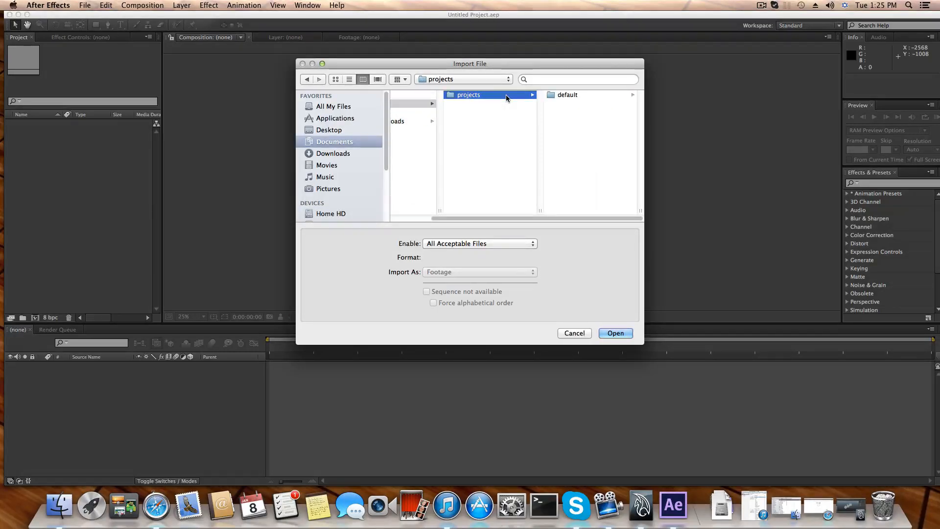
click(553, 96)
click(564, 139)
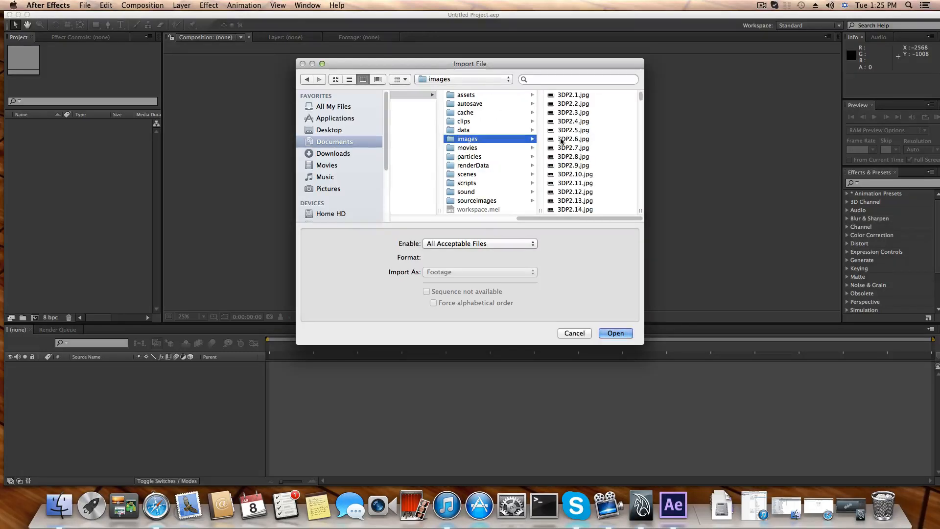
Step: Import the rendered frames starting at batman.1.jpg as a JPEG sequence
scroll(575, 185, down, 10)
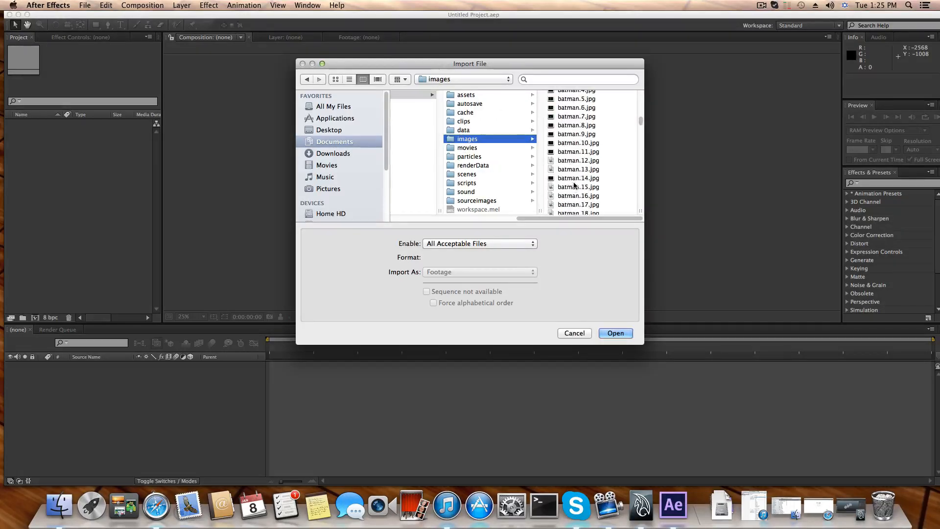
scroll(575, 179, up, 3)
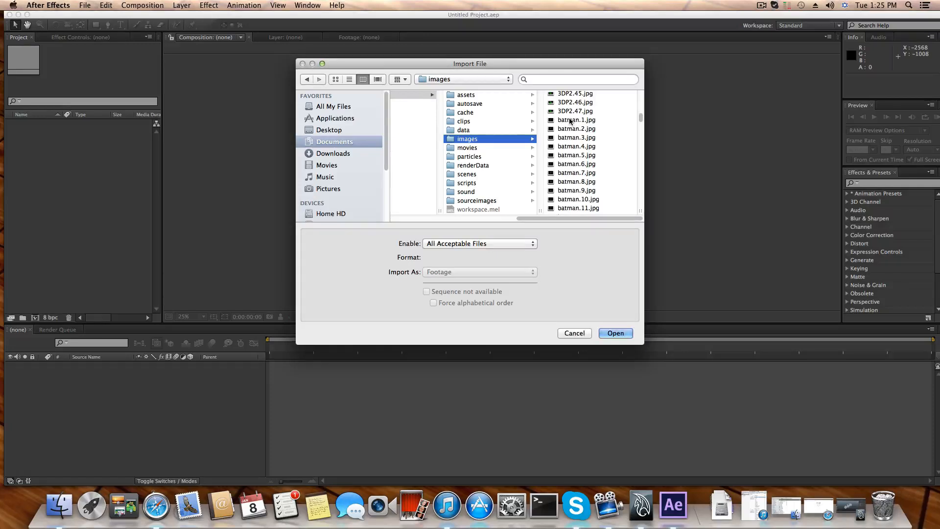
click(571, 121)
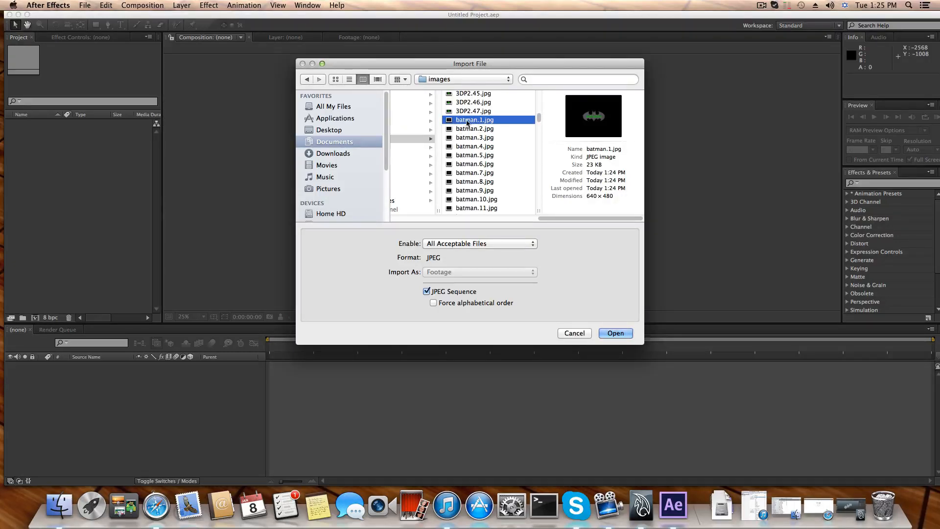
scroll(477, 177, down, 8)
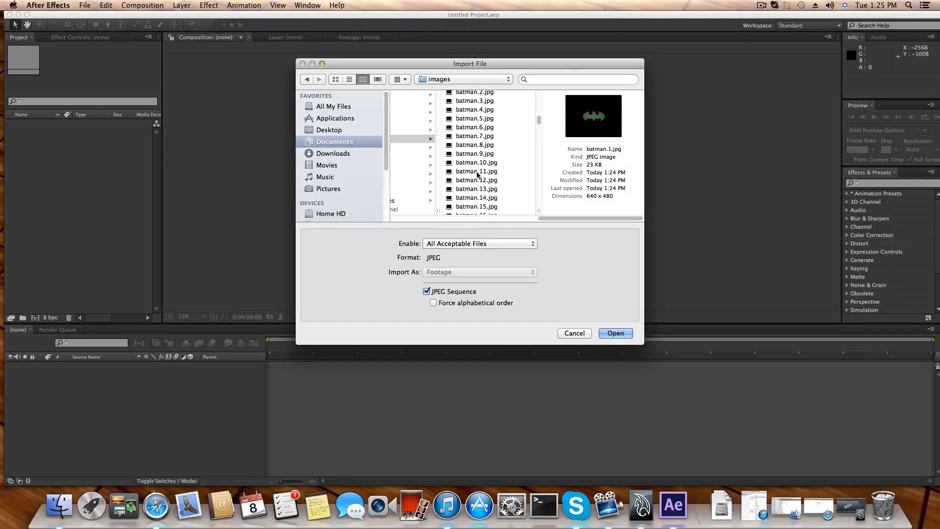
scroll(477, 177, down, 6)
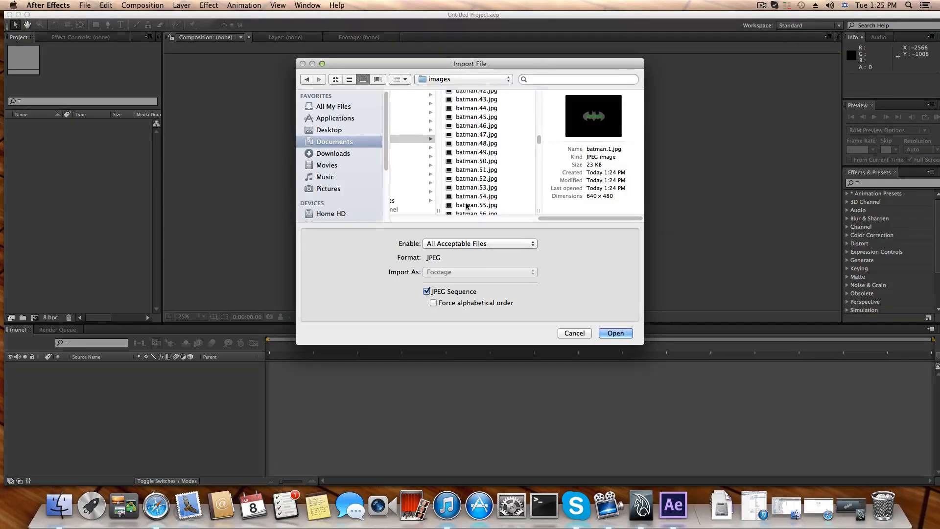
click(616, 334)
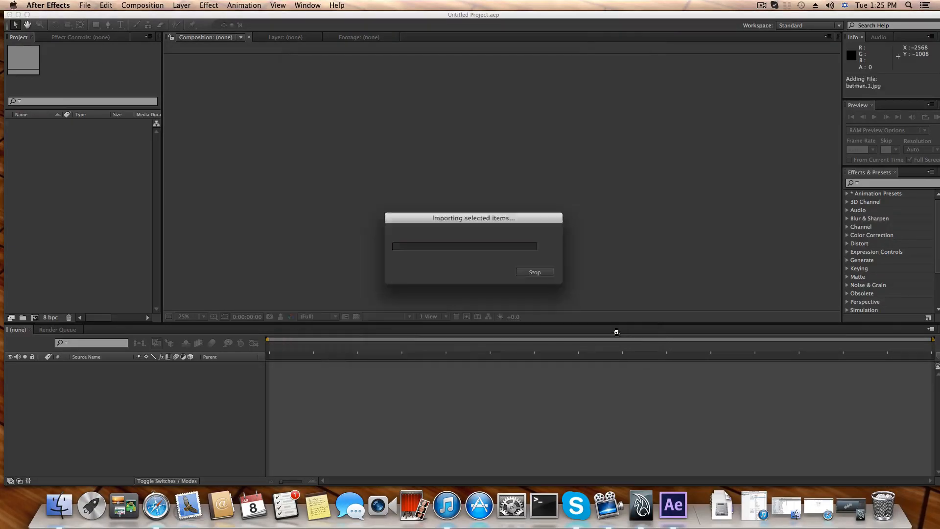
Step: Create a composition from the imported batman JPEG sequence and preview its animation with the view magnified to 100%
drag(39, 127, 506, 204)
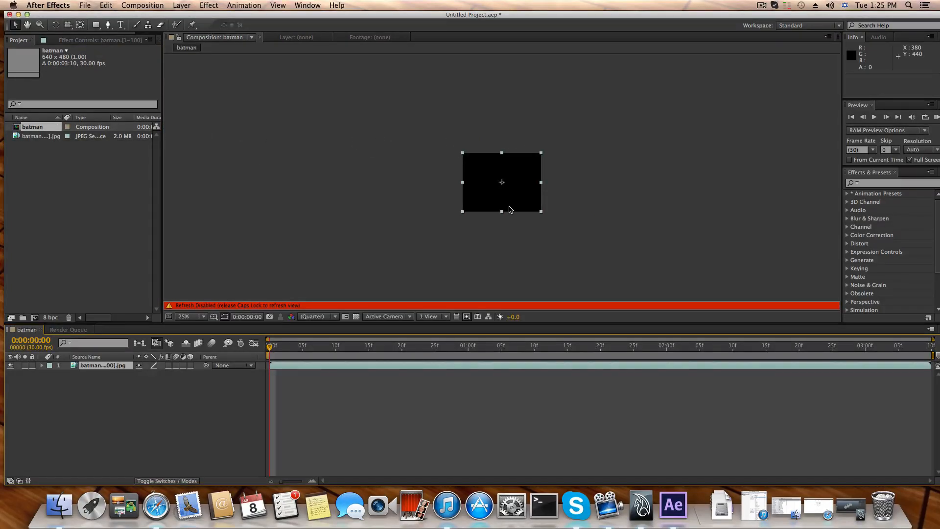
key(Caps_Lock)
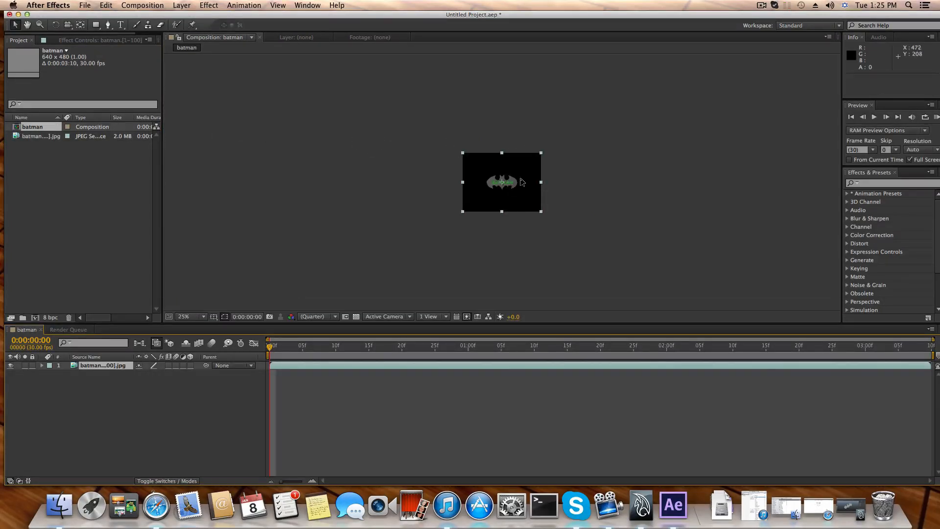
scroll(522, 184, up, 3)
drag(503, 183, 528, 180)
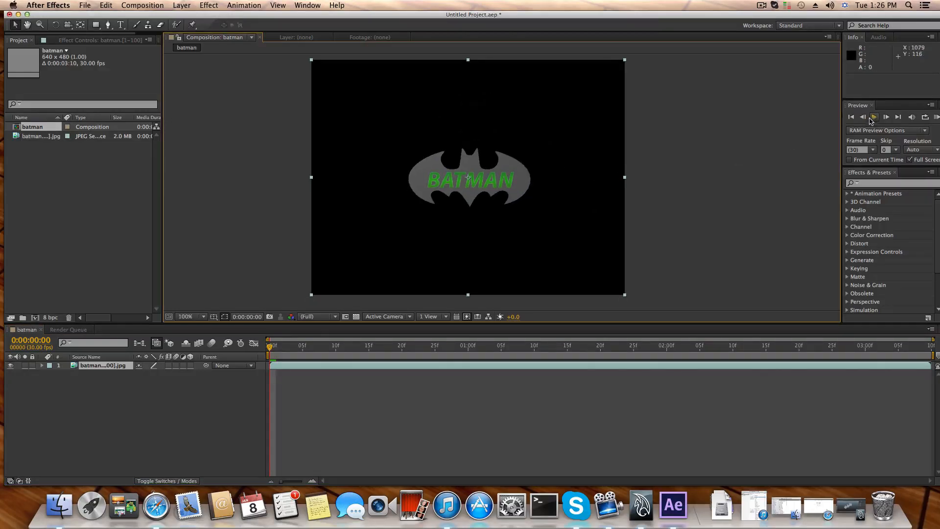
click(873, 118)
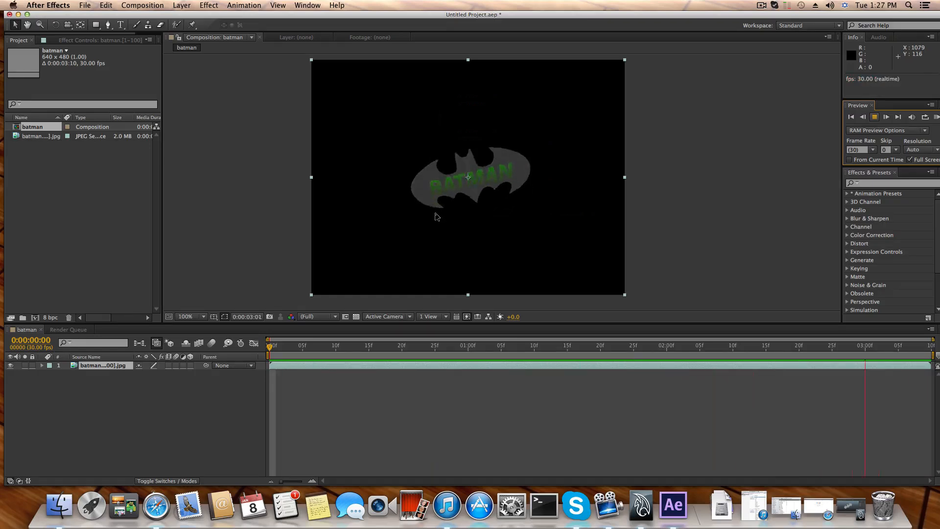
Step: Minimize the After Effects window to reveal the desktop
click(19, 15)
click(19, 14)
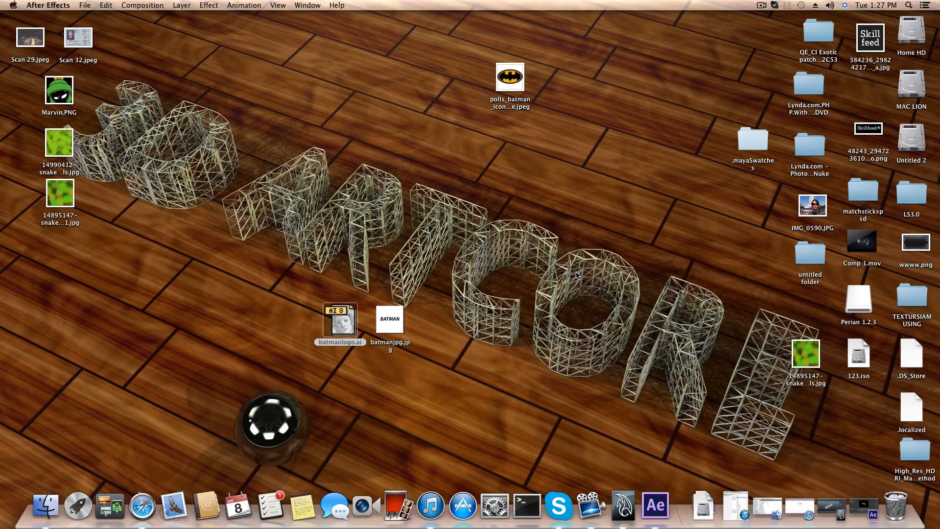
click(761, 5)
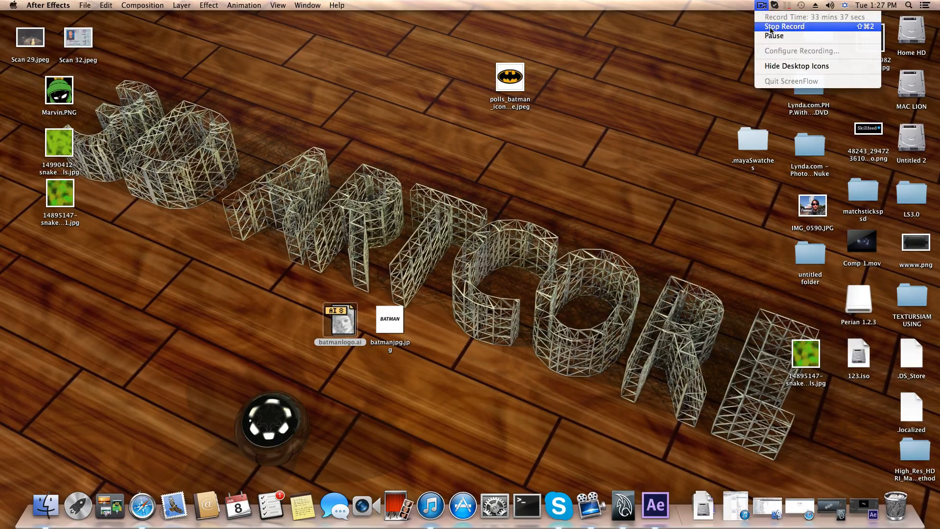